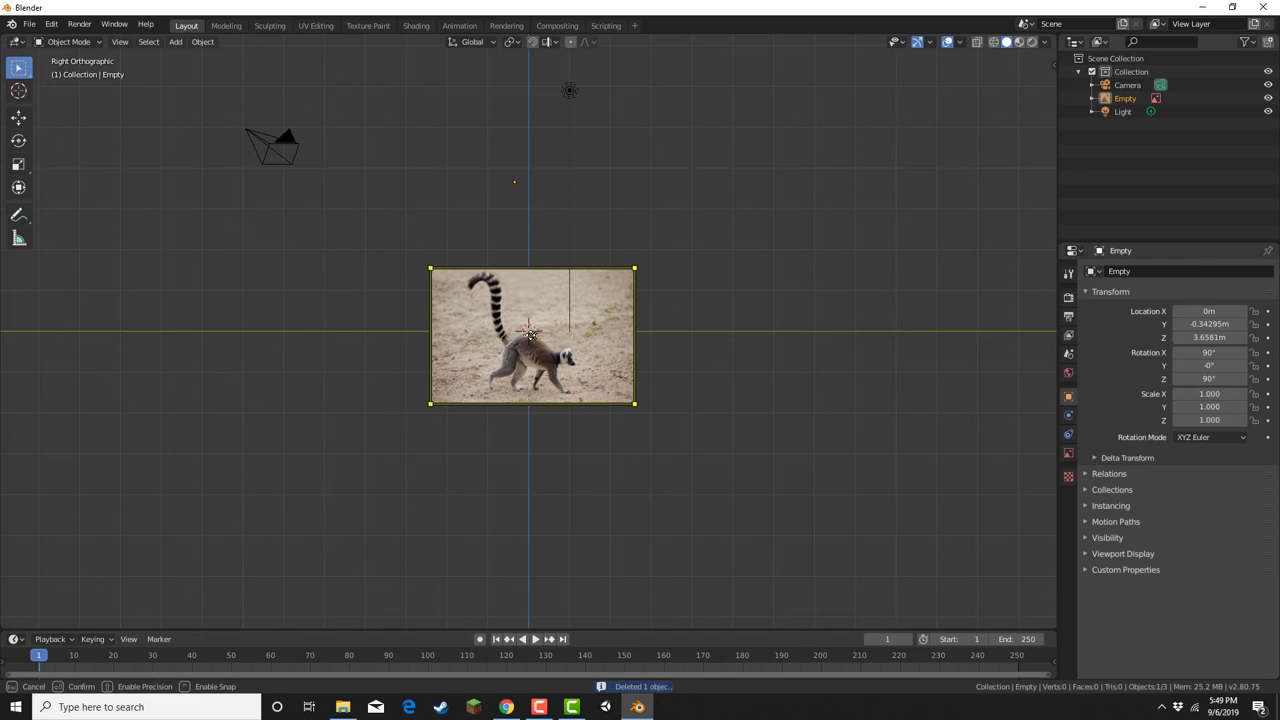
Add a plane mesh at the lemur reference image and rotate it 90° about the Y axis.
scroll(526, 328, "up", 6)
scroll(461, 334, "up", 2)
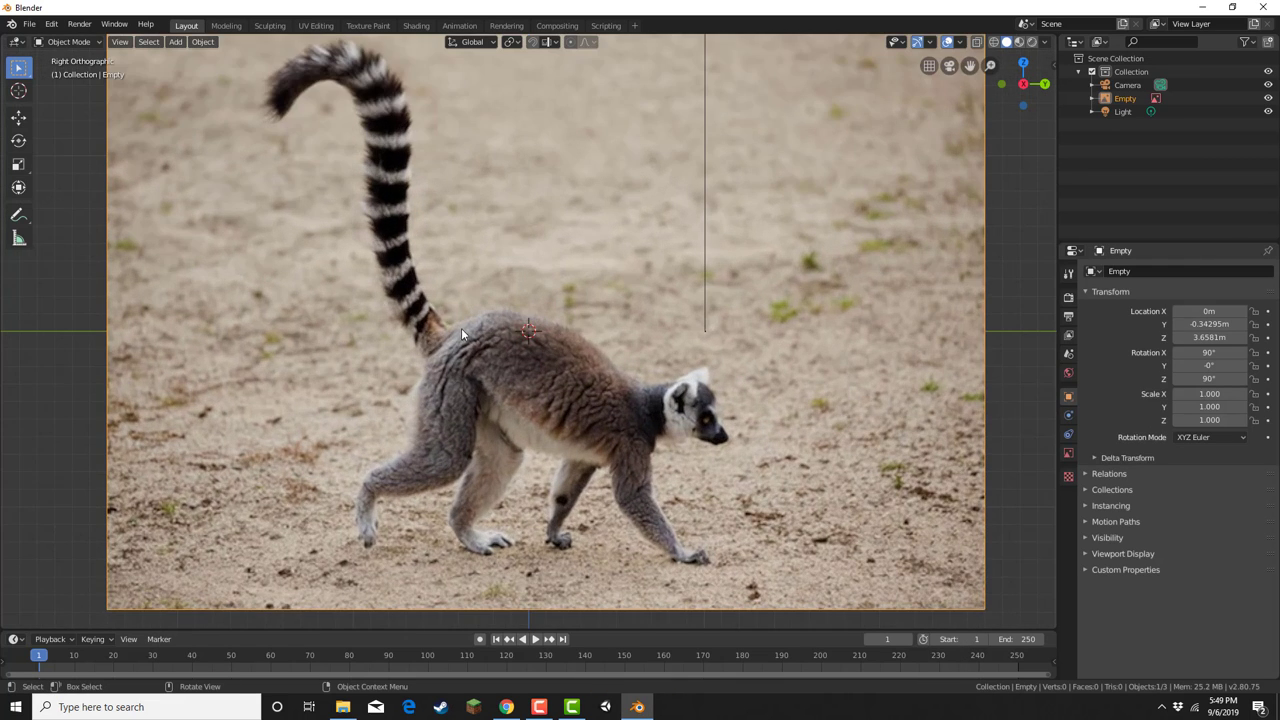
left_click(175, 41)
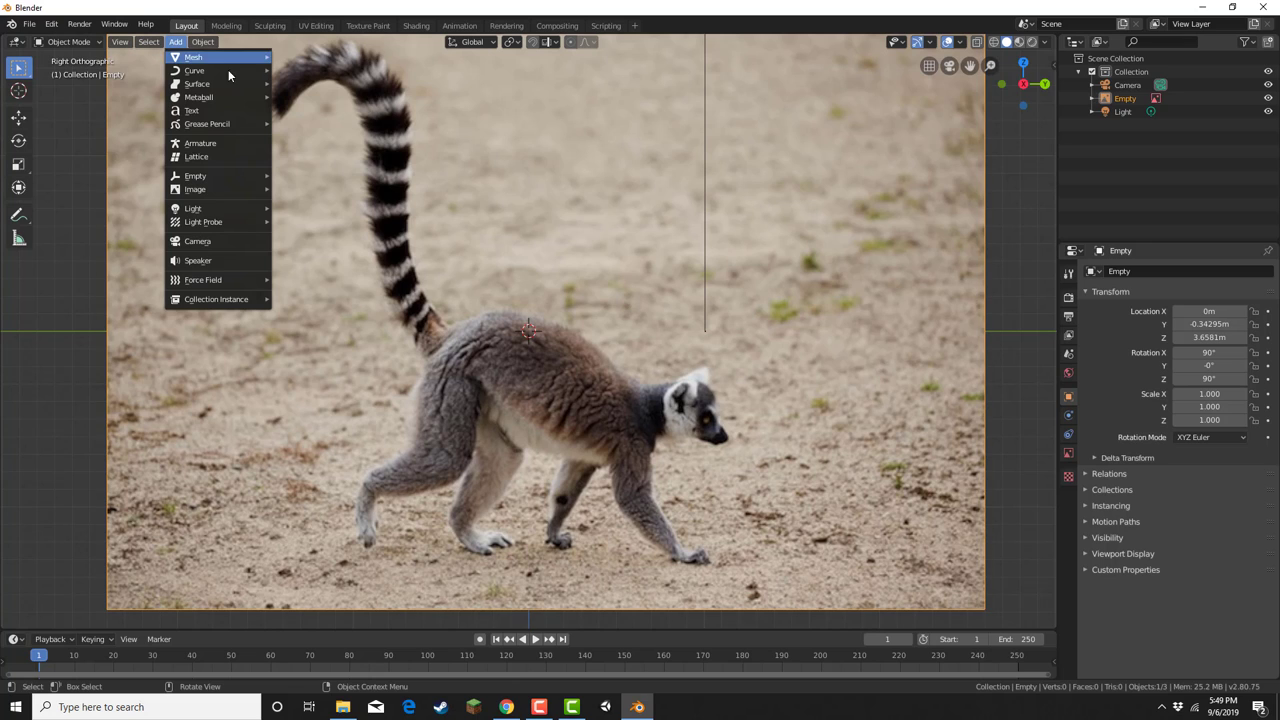
mouse_move(238, 57)
left_click(345, 58)
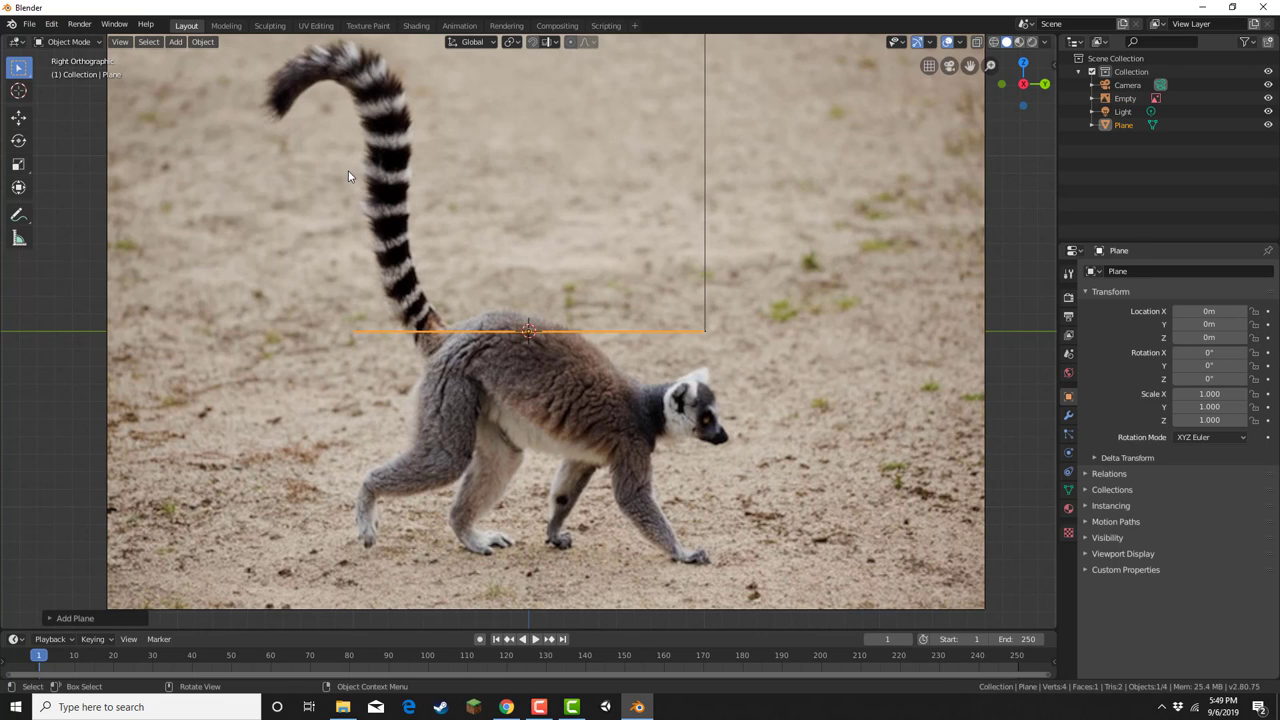
type("ry90")
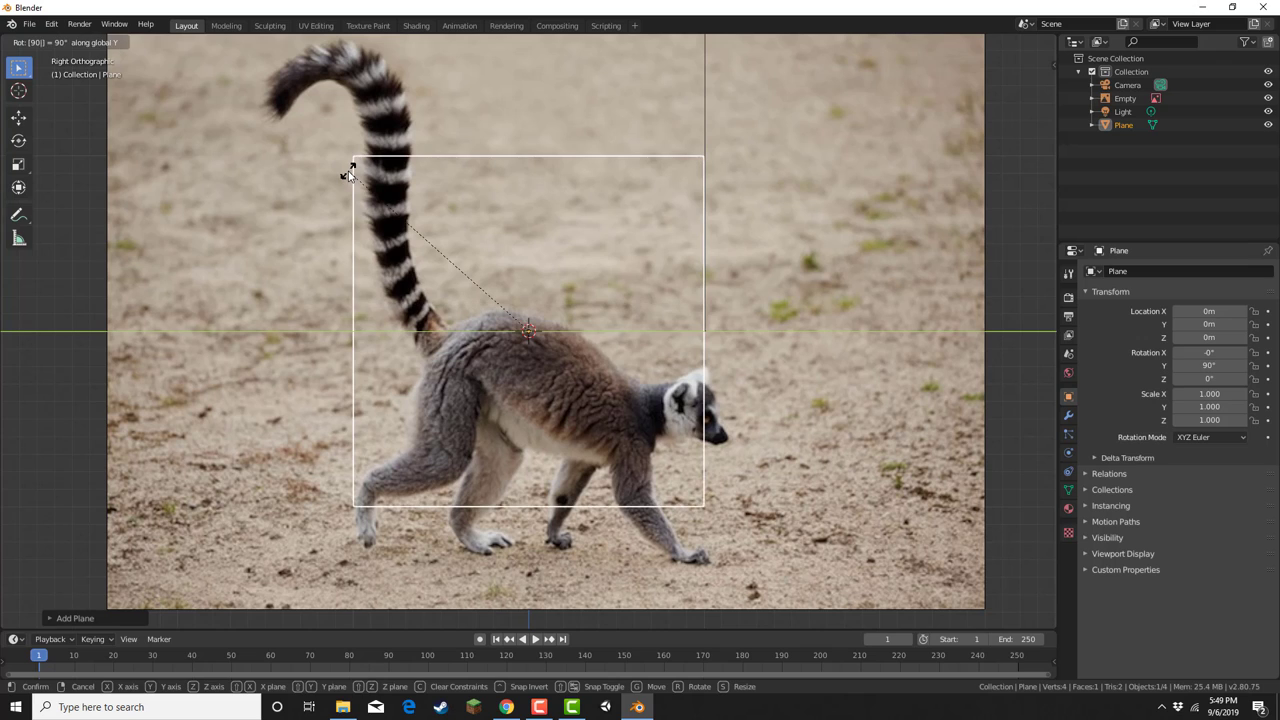
key("Return")
In Edit Mode, move the plane's two upper vertices onto the lemur's back line above the hips.
left_click(77, 43)
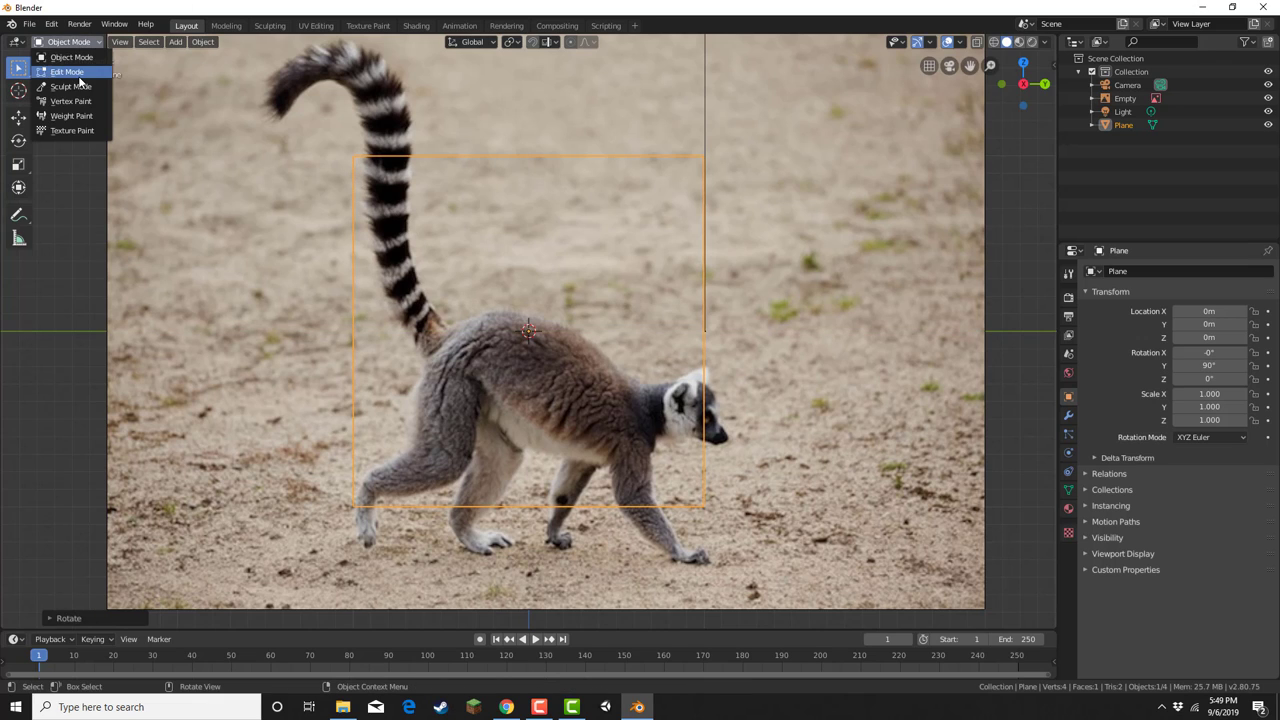
left_click(82, 80)
left_click_drag(300, 142, 365, 200)
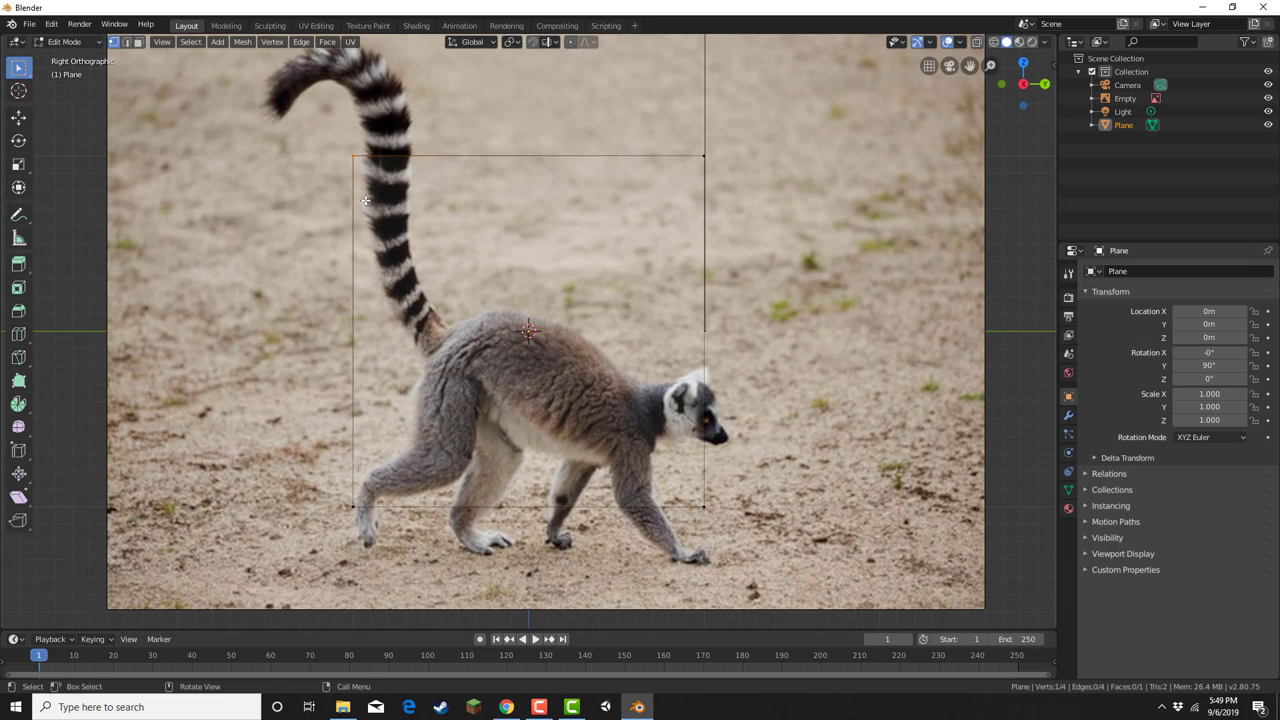
key("g")
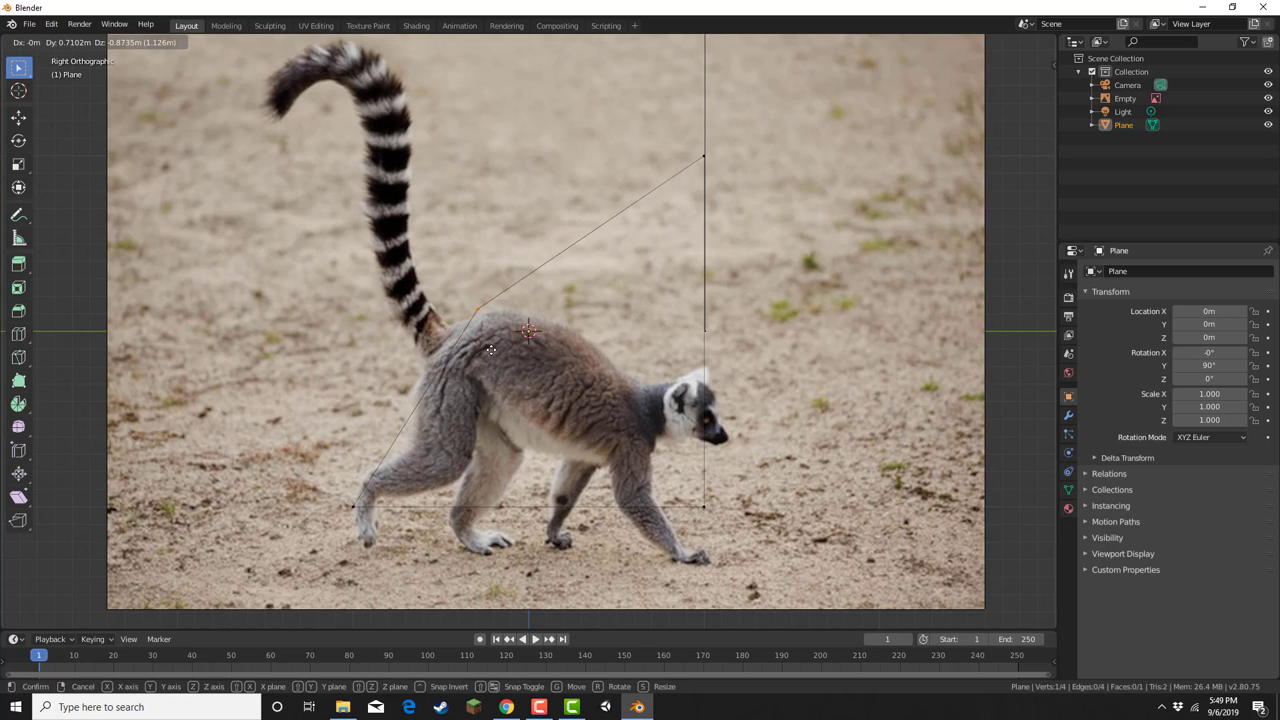
left_click(491, 350)
left_click_drag(652, 125, 724, 194)
key("g")
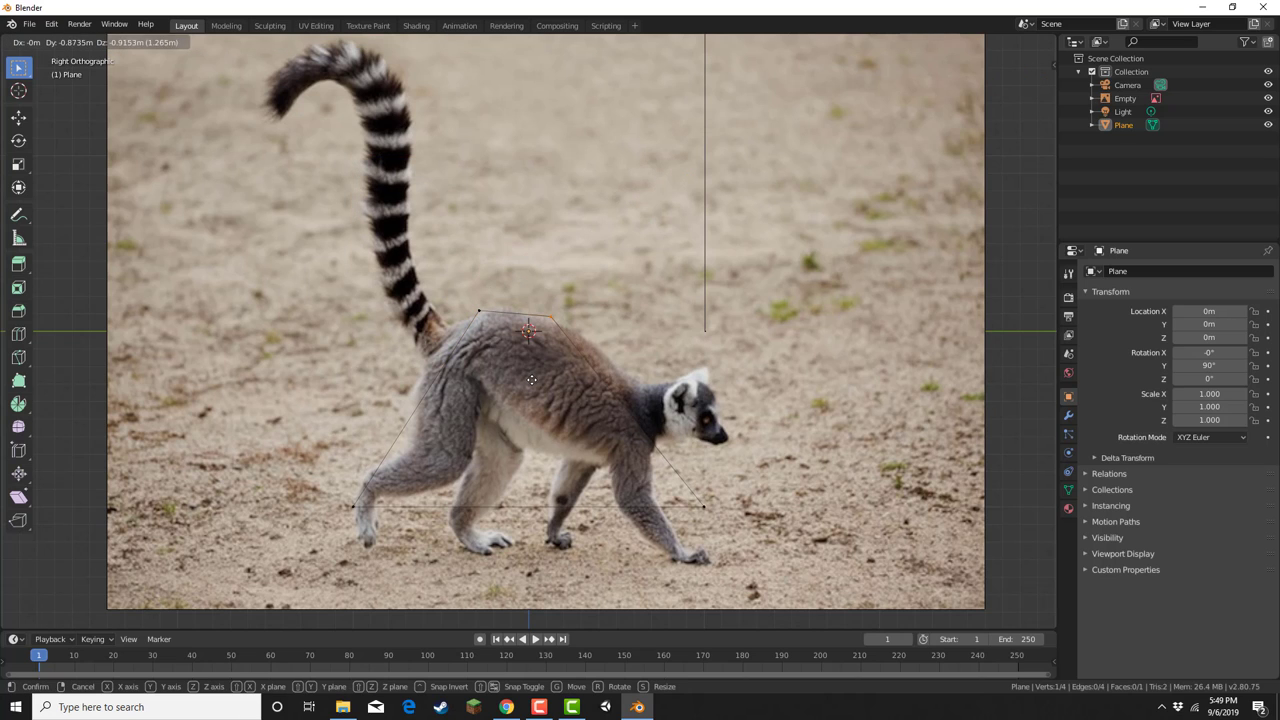
left_click(523, 380)
Move the plane's two lower vertices onto the lemur's belly line in front of the hind leg.
left_click_drag(611, 460, 723, 529)
key("g")
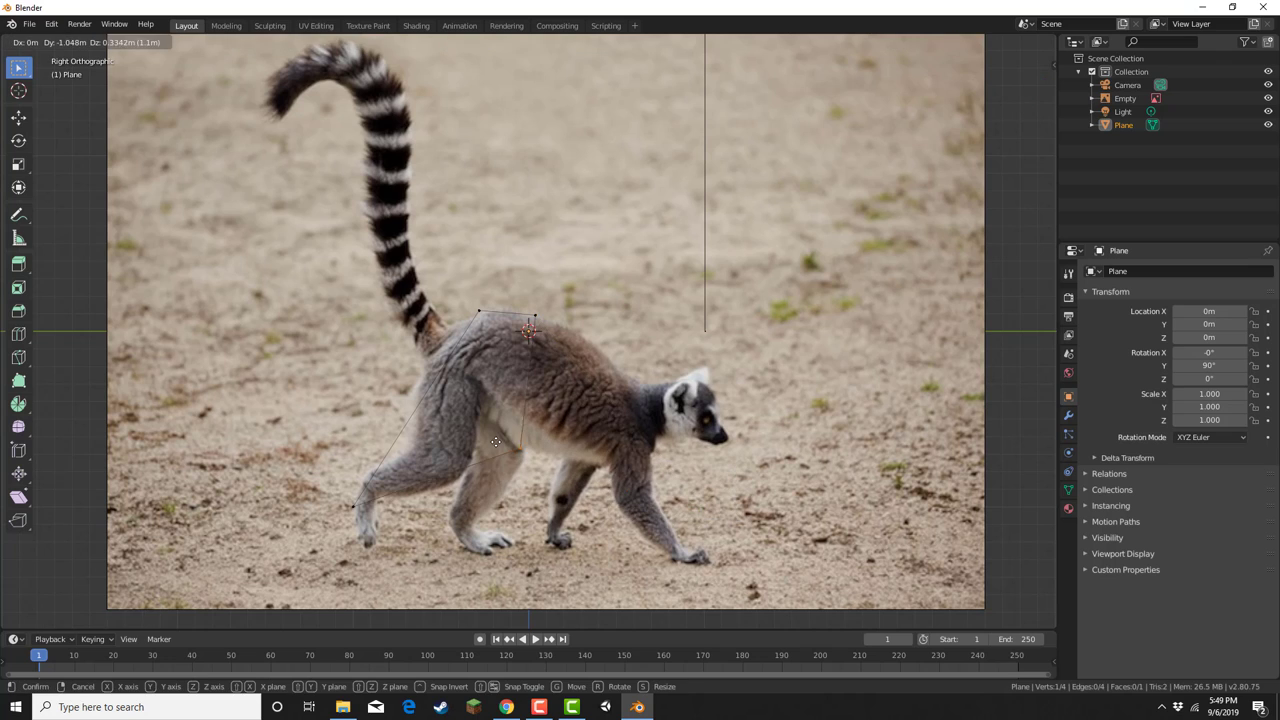
left_click(536, 459)
left_click_drag(337, 470, 390, 520)
key("g")
left_click(512, 426)
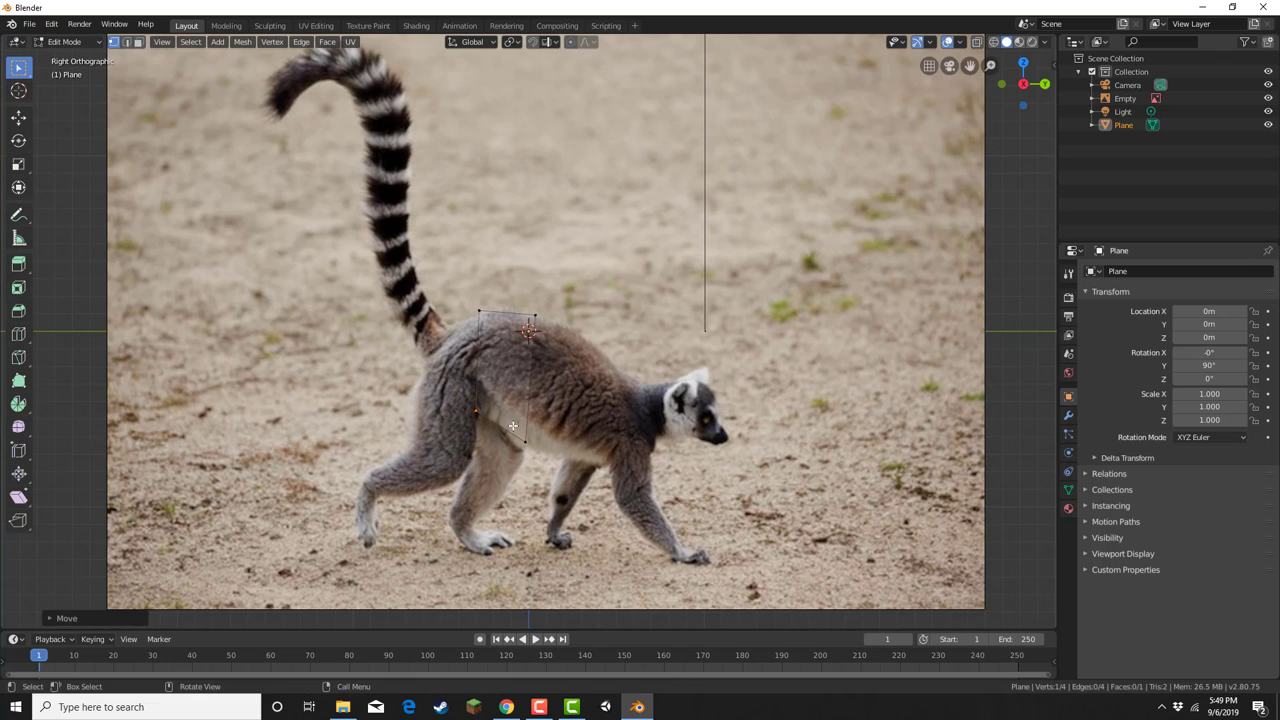
Extrude the plane's front edge three times along the lemur's torso toward the shoulder.
scroll(607, 357, "up", 2)
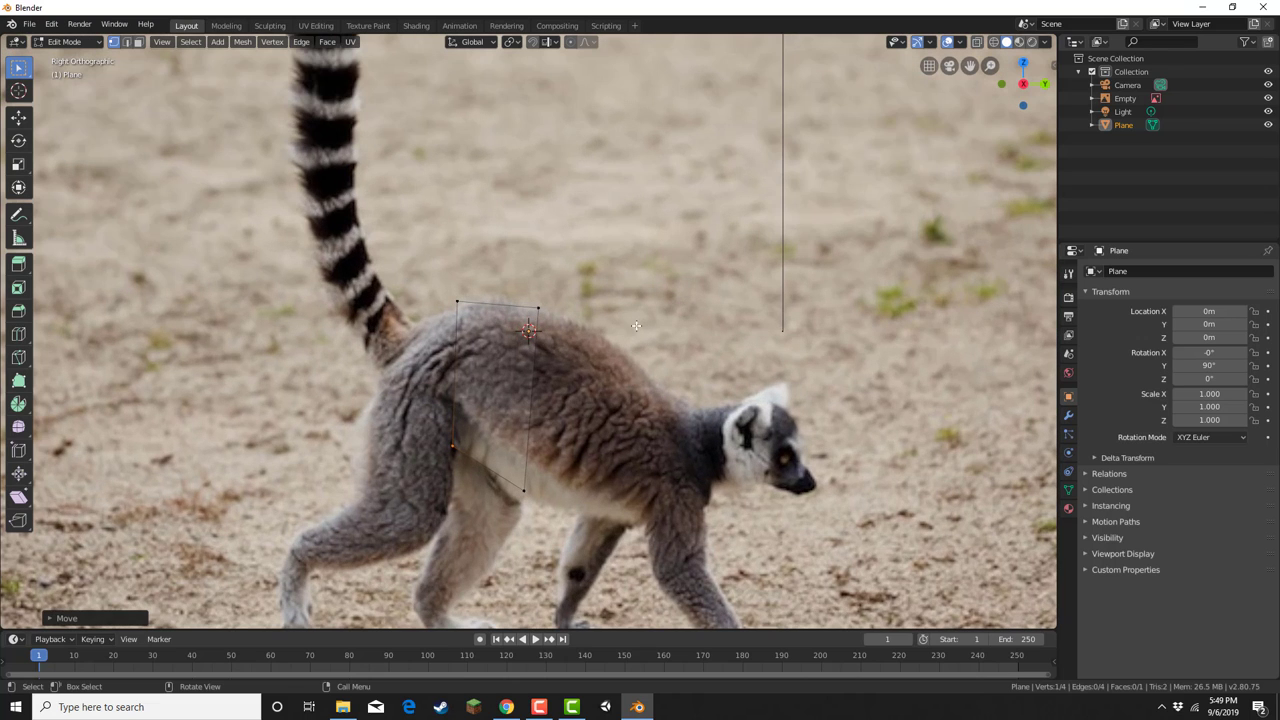
left_click_drag(599, 256, 507, 522)
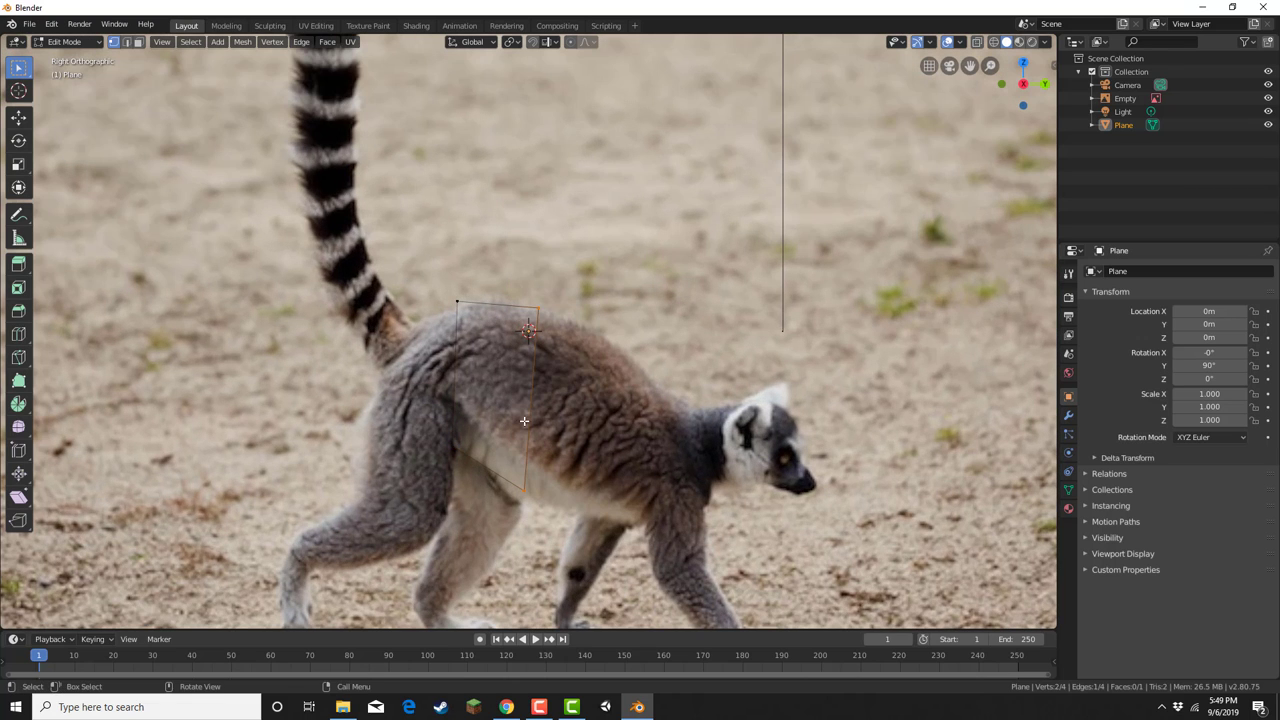
key("e")
left_click(606, 451)
key("e")
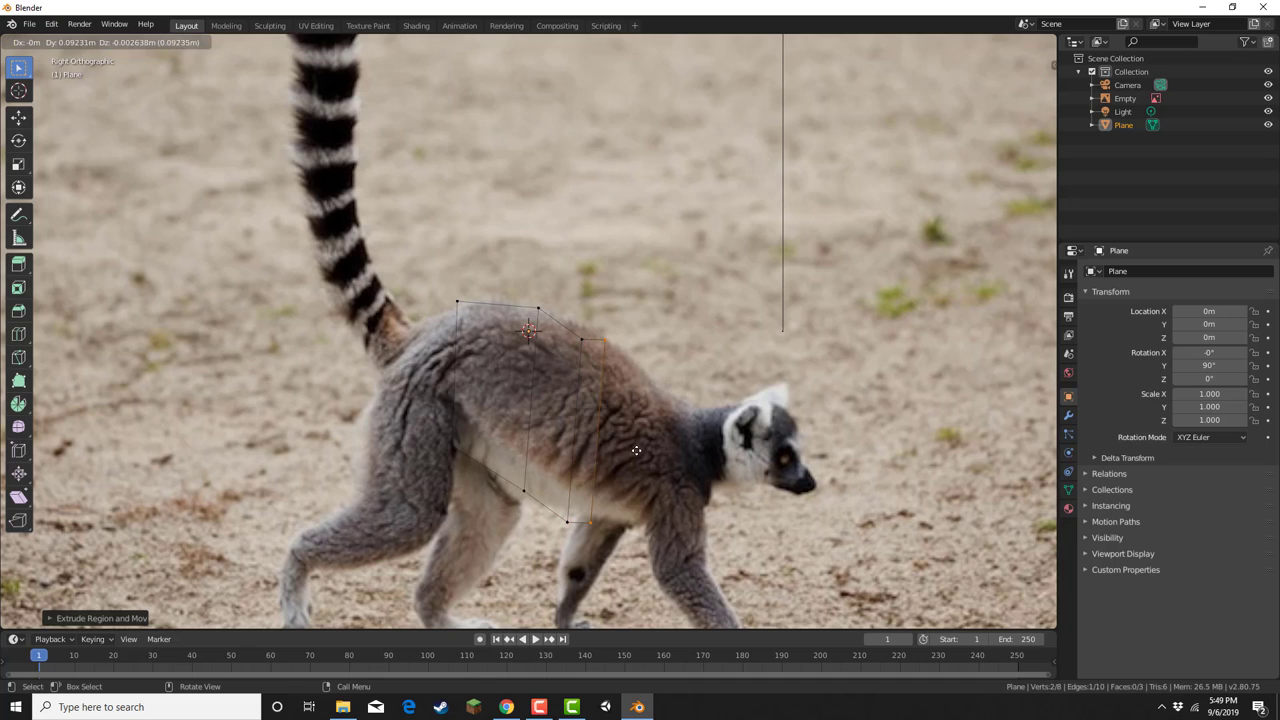
left_click(649, 456)
key("e")
left_click(690, 467)
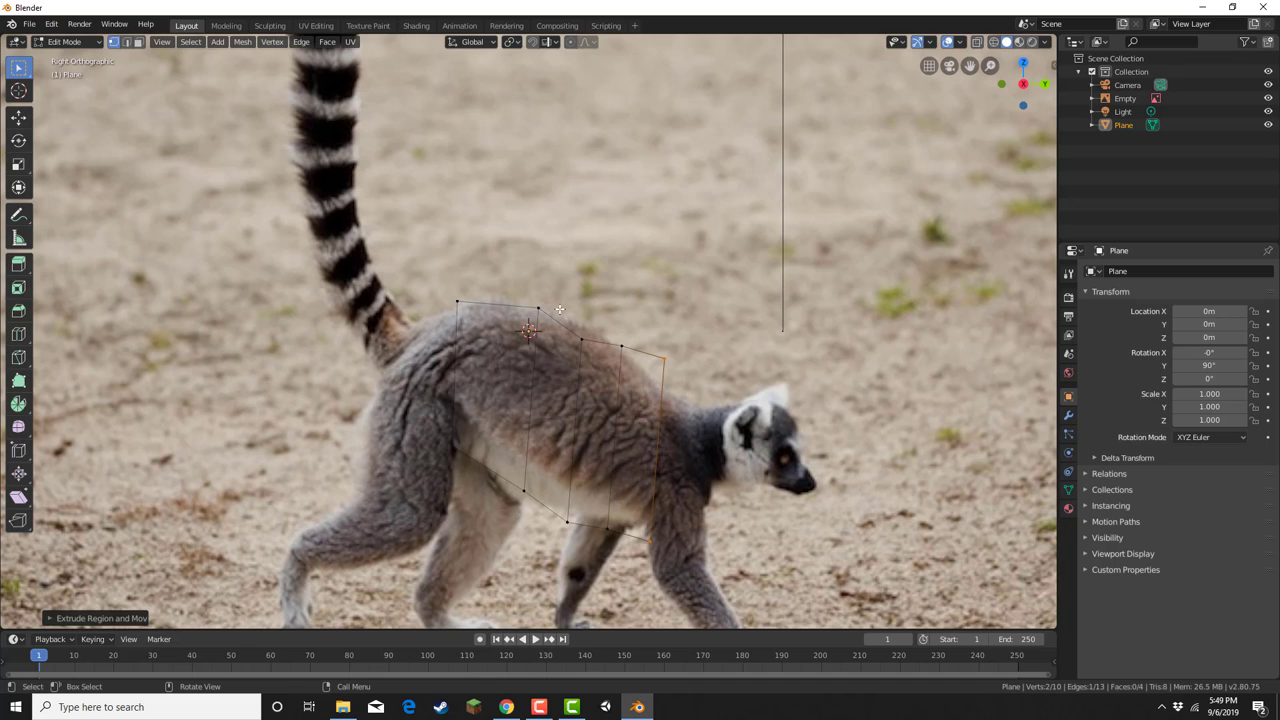
Fit the three extruded upper vertices to the back contour and shift the frontmost lower vertex to the top of the front leg.
left_click_drag(557, 333, 593, 371)
key("g")
left_click(598, 354)
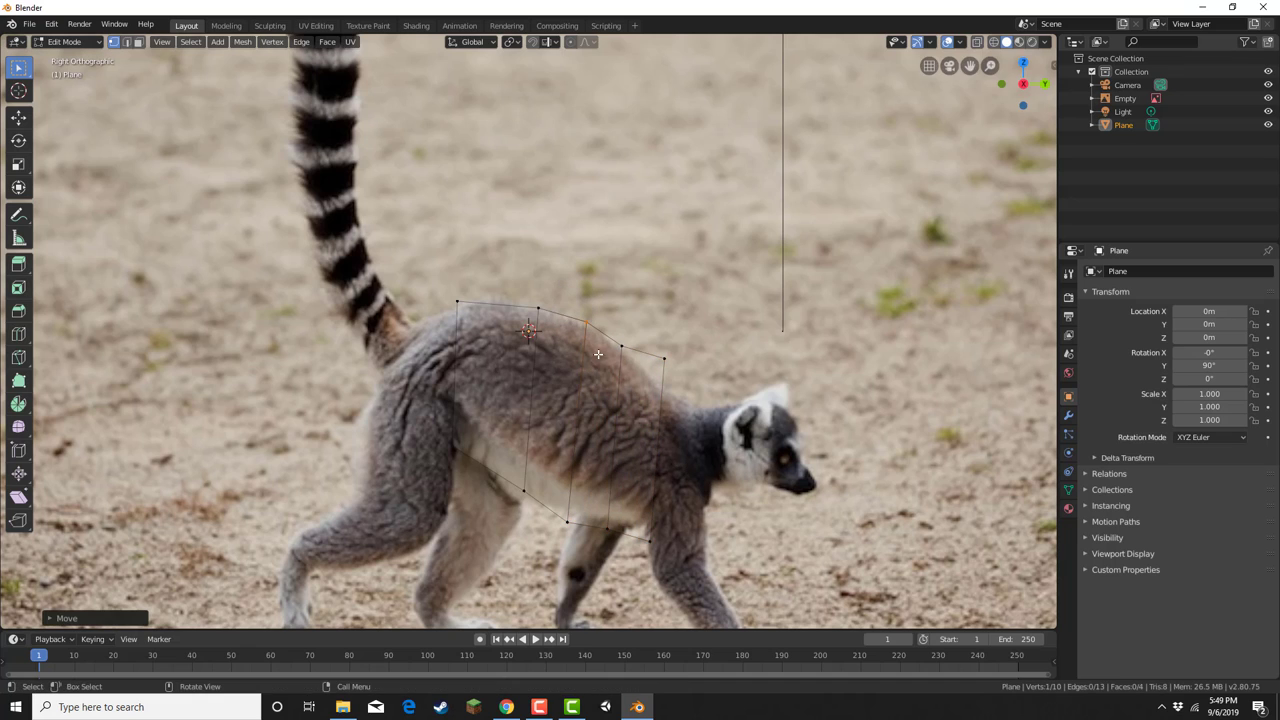
left_click_drag(601, 326, 709, 402)
key("g")
left_click(632, 371)
key("g")
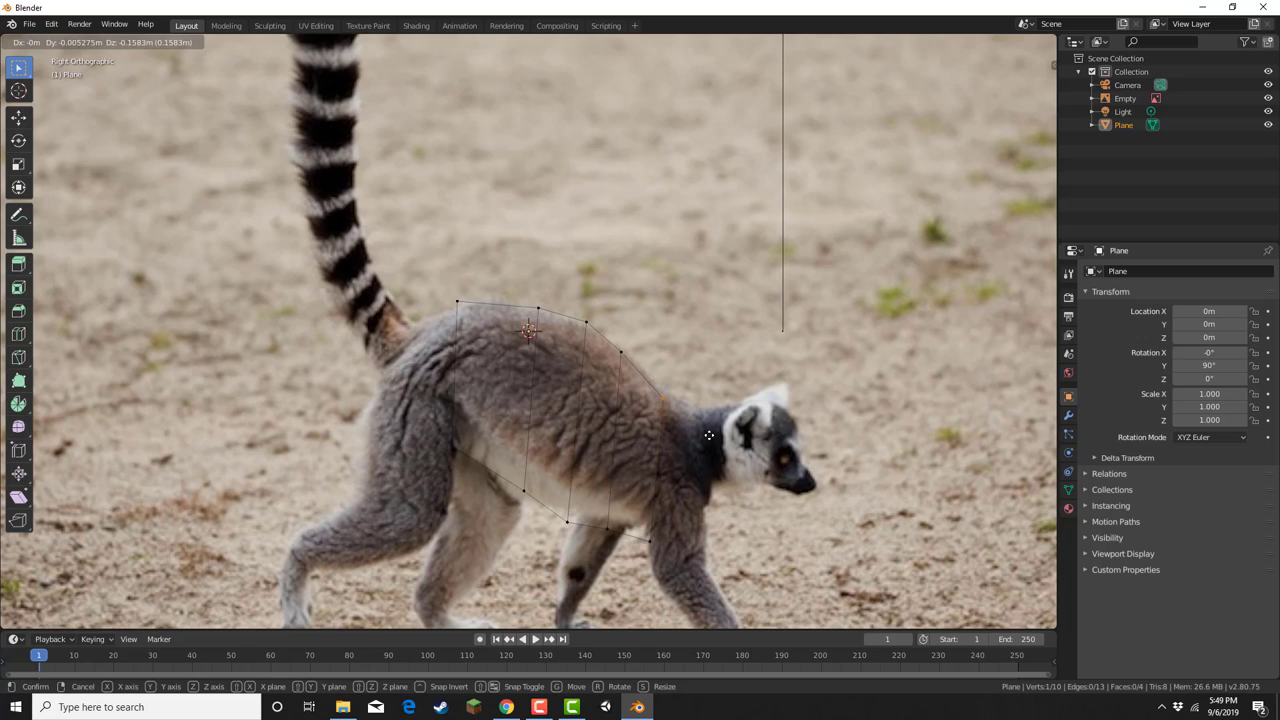
left_click(713, 439)
left_click_drag(631, 493, 705, 560)
key("g")
left_click(707, 538)
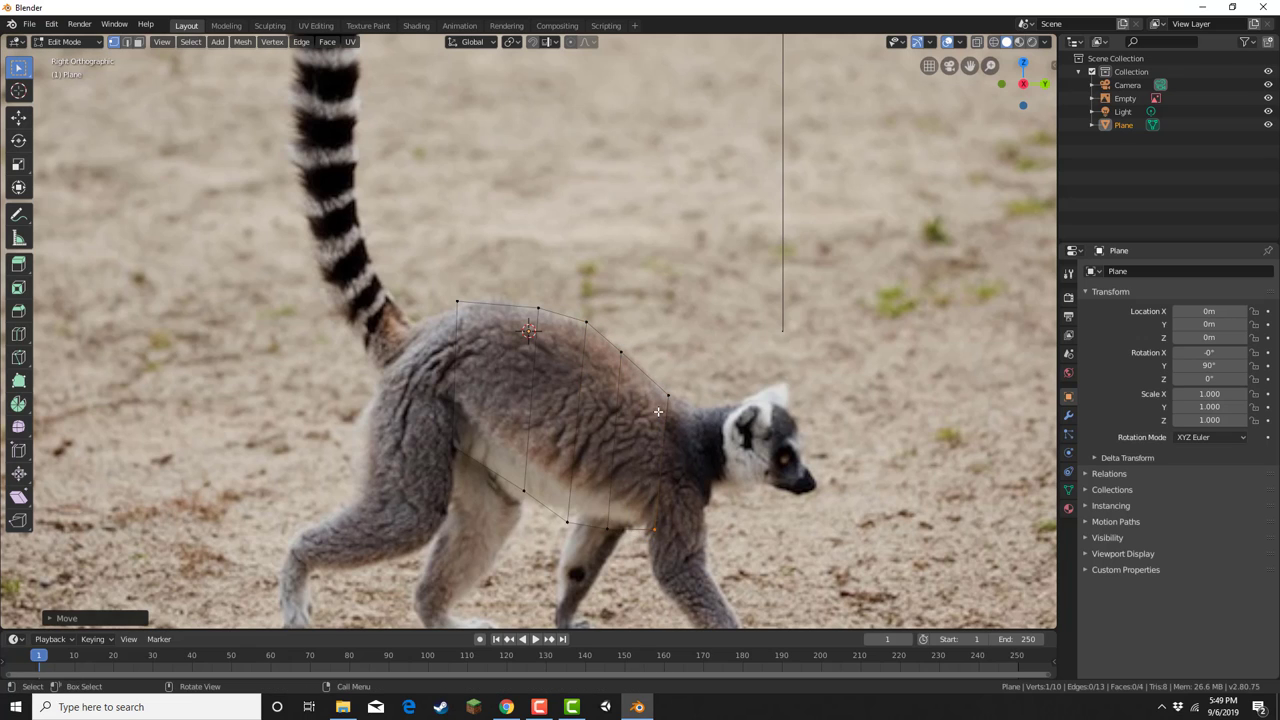
Extrude the front edge at the shoulder twice more toward the lemur's head.
left_click_drag(650, 389, 718, 554)
key("e")
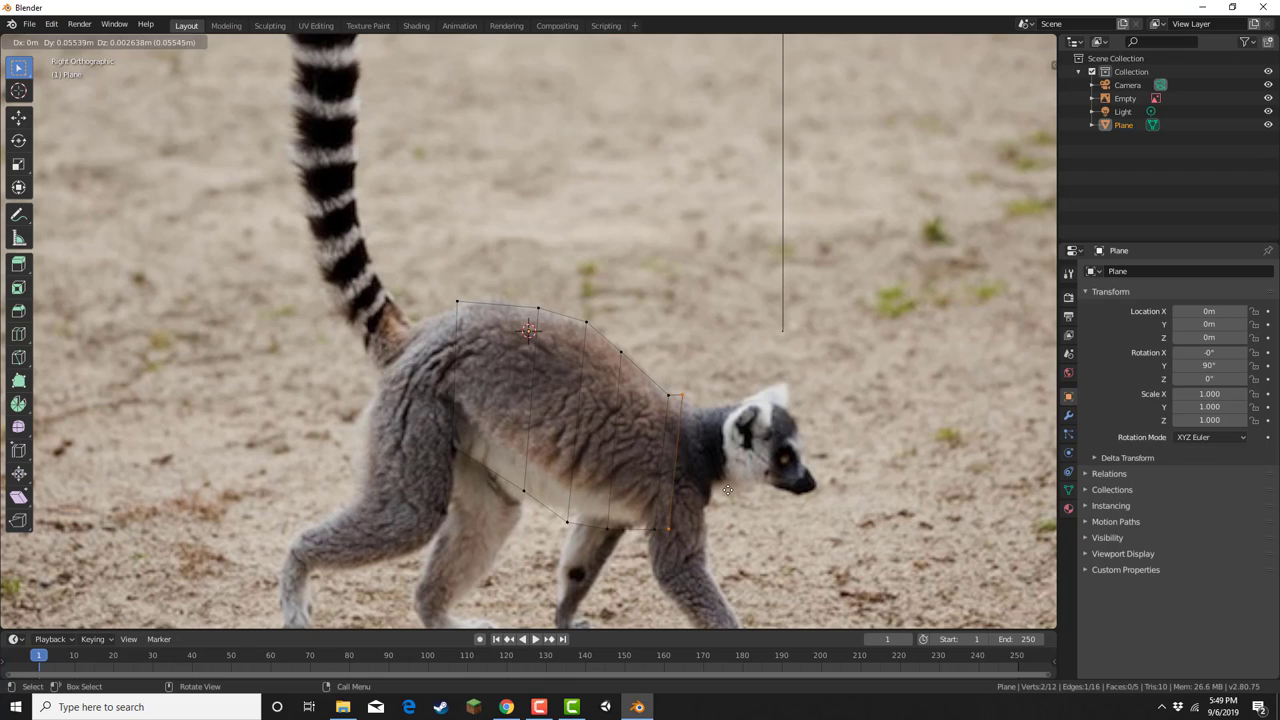
left_click(744, 488)
key("e")
left_click(775, 484)
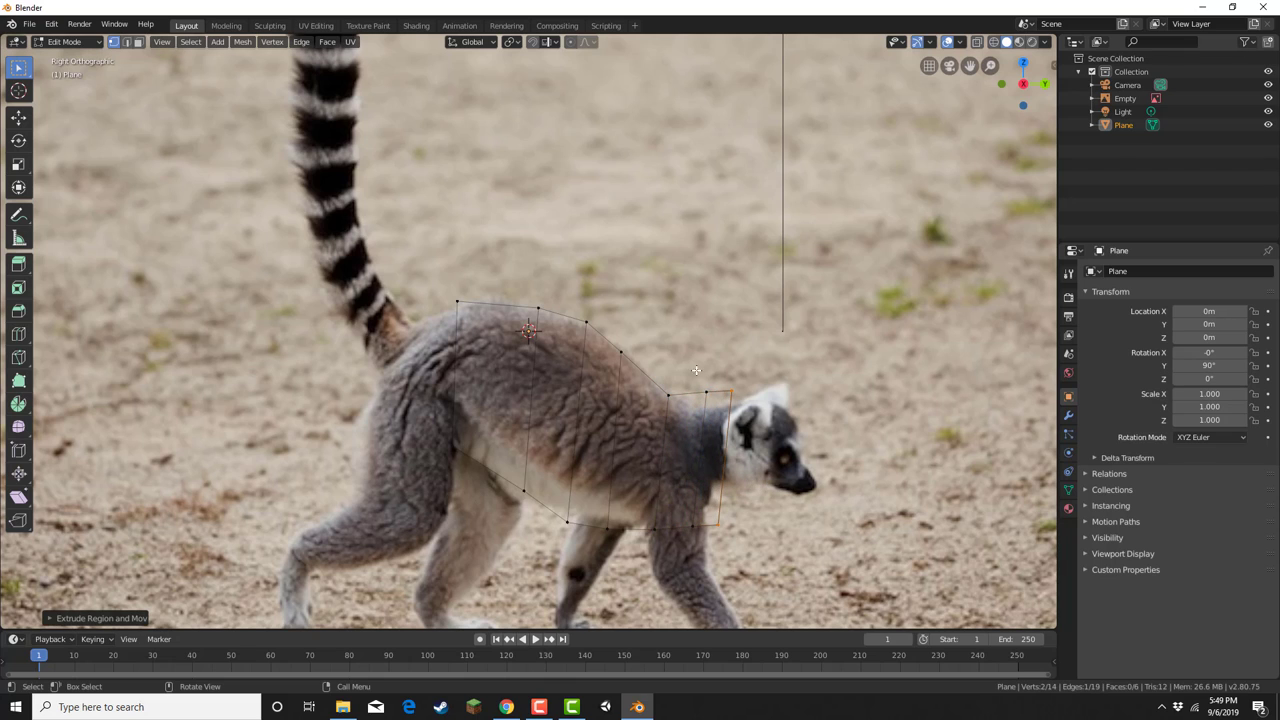
Lower the two frontmost upper vertices onto the top contour of the lemur's neck.
left_click_drag(694, 372, 717, 416)
key("g")
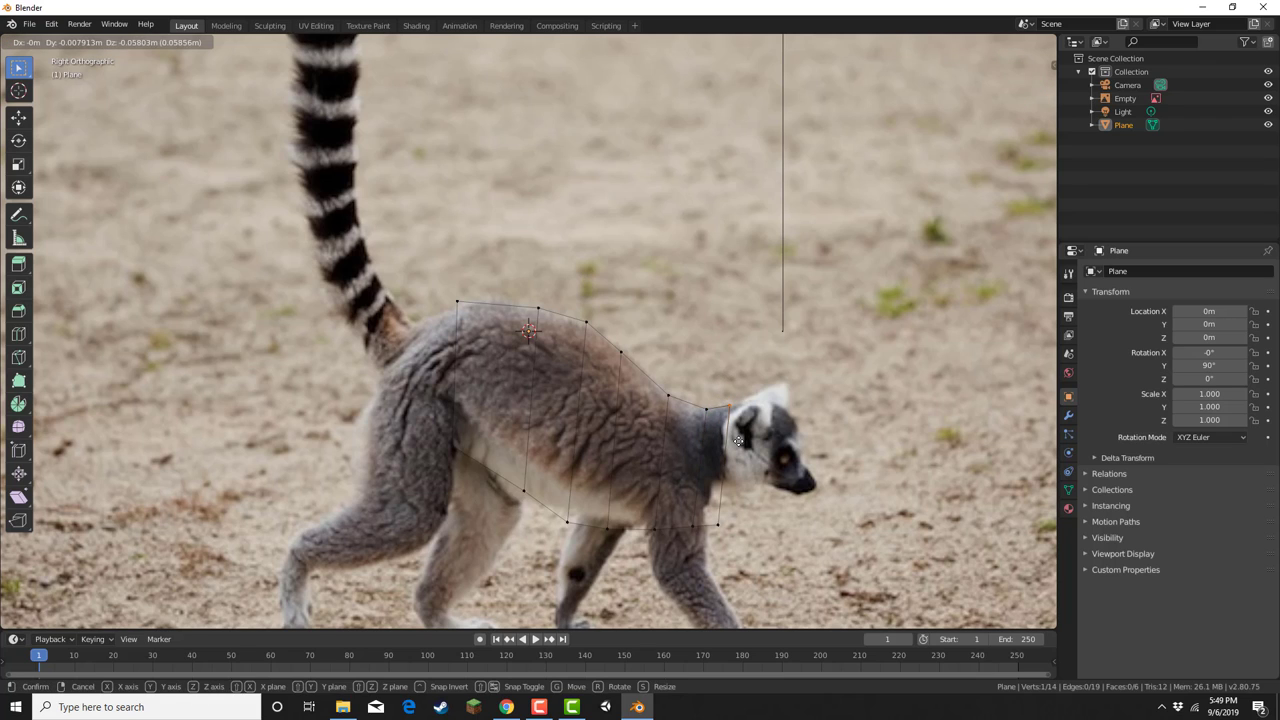
left_click(734, 452)
key("g")
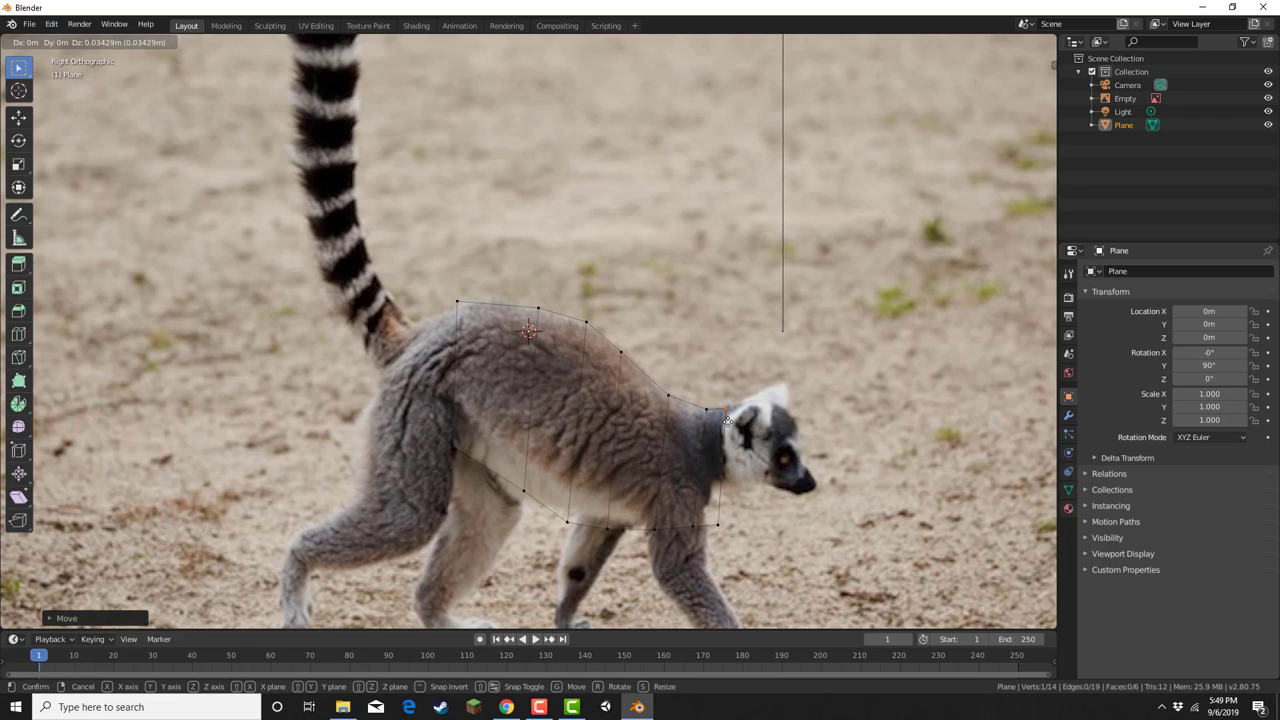
left_click(728, 422)
Move the foremost lower vertex up to the throat and adjust the lower vertex behind it to the chest.
left_click(722, 514)
key("g")
left_click(734, 502)
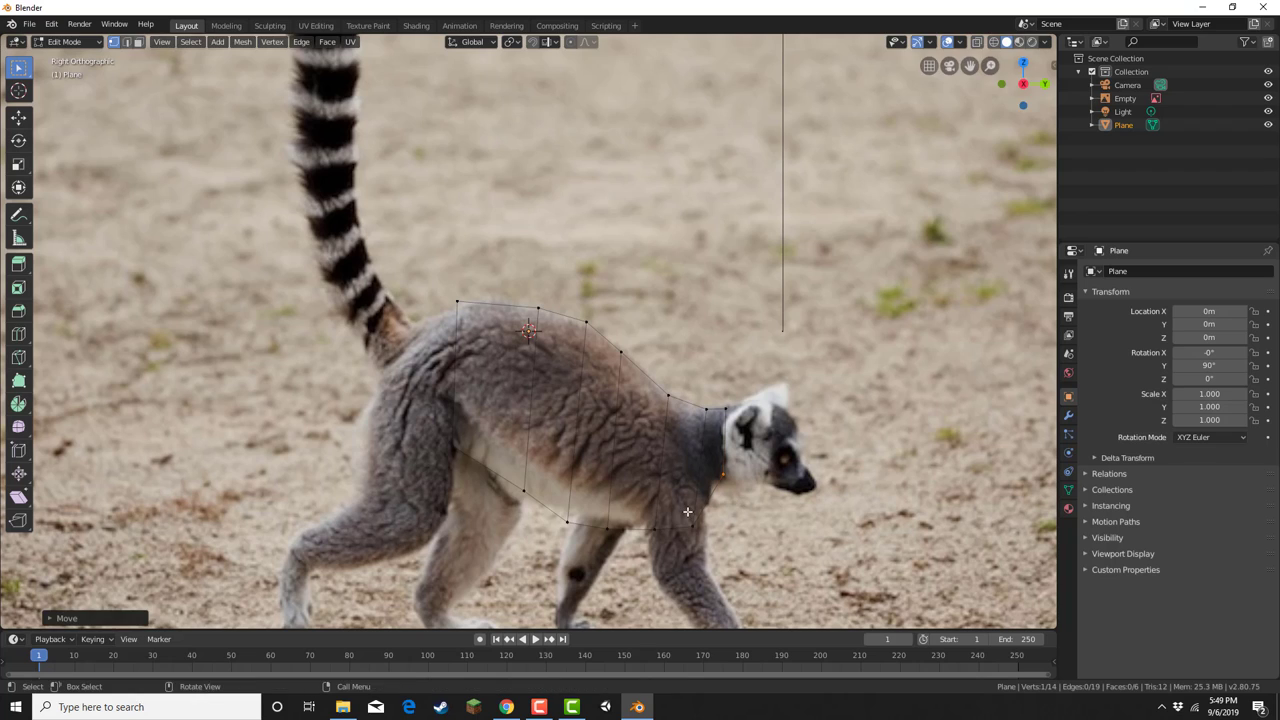
left_click(687, 517)
key("g")
left_click(691, 515)
Extrude the rear edge of the body outline backward toward the base of the tail.
left_click(455, 447, "shift")
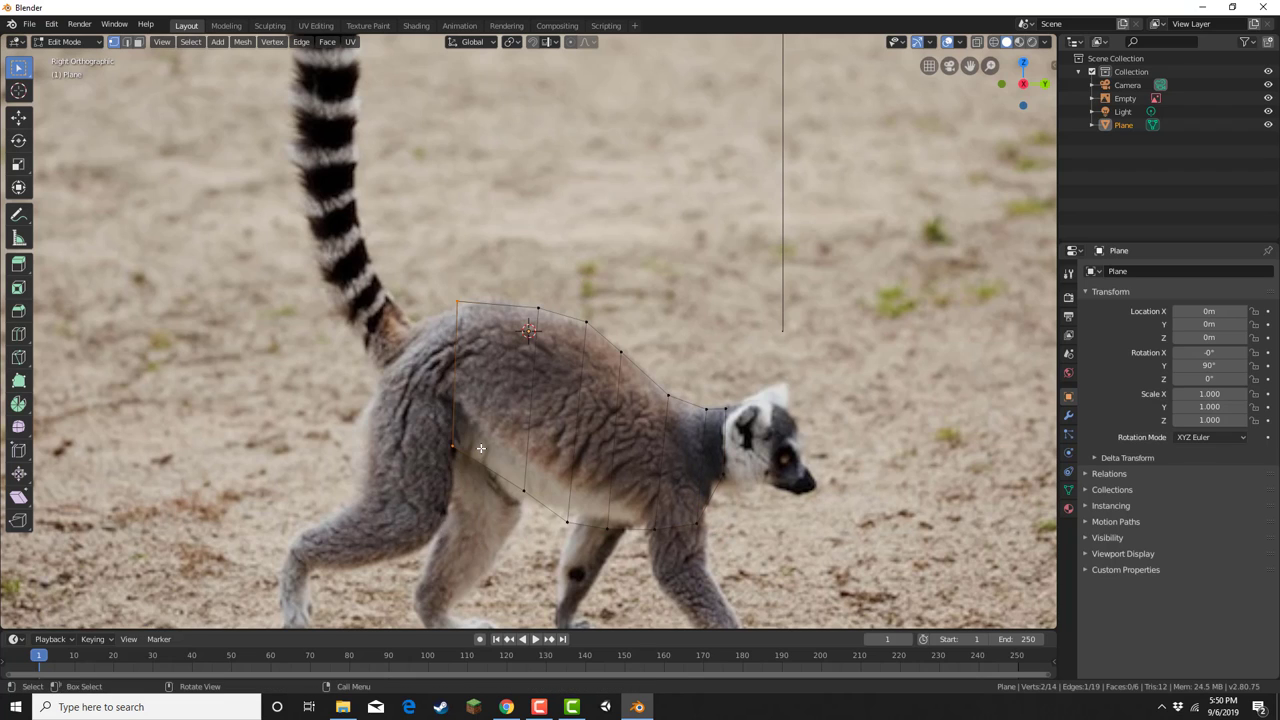
key("e")
left_click(424, 446)
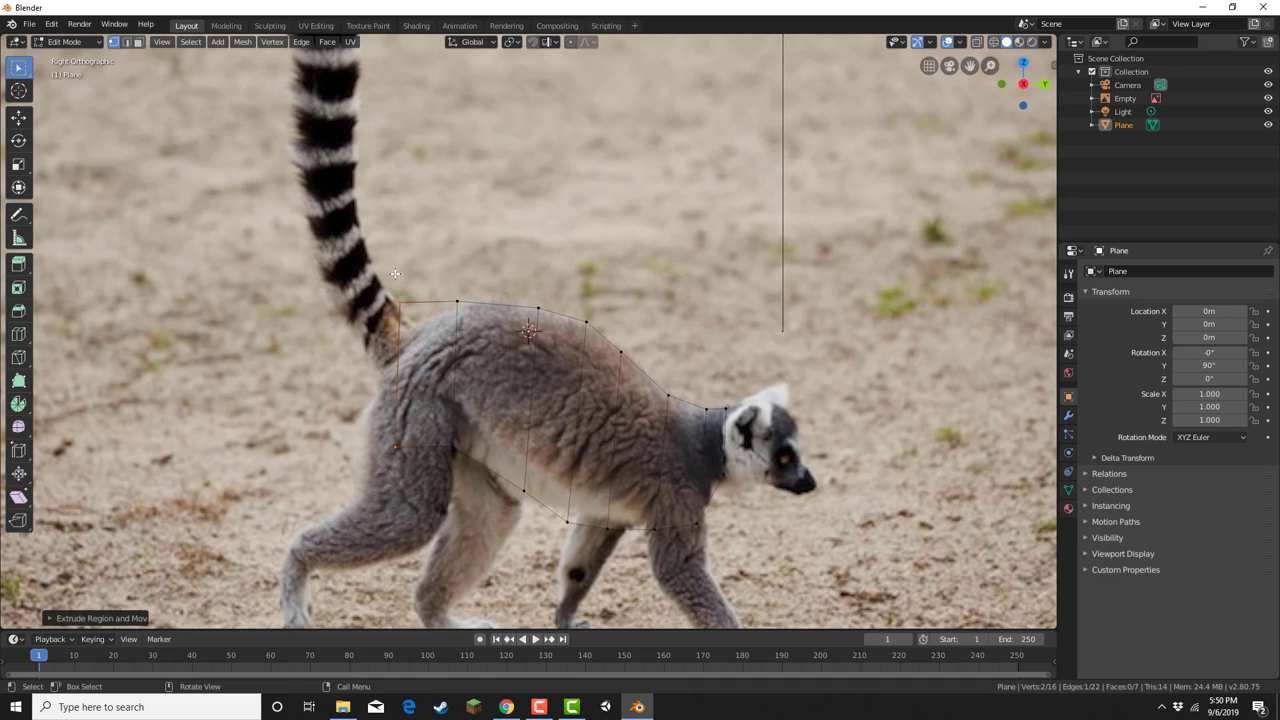
Move the rear upper vertex to the tail base and the rear lower vertex to the back of the thigh.
left_click_drag(393, 272, 428, 322)
key("g")
left_click(452, 346)
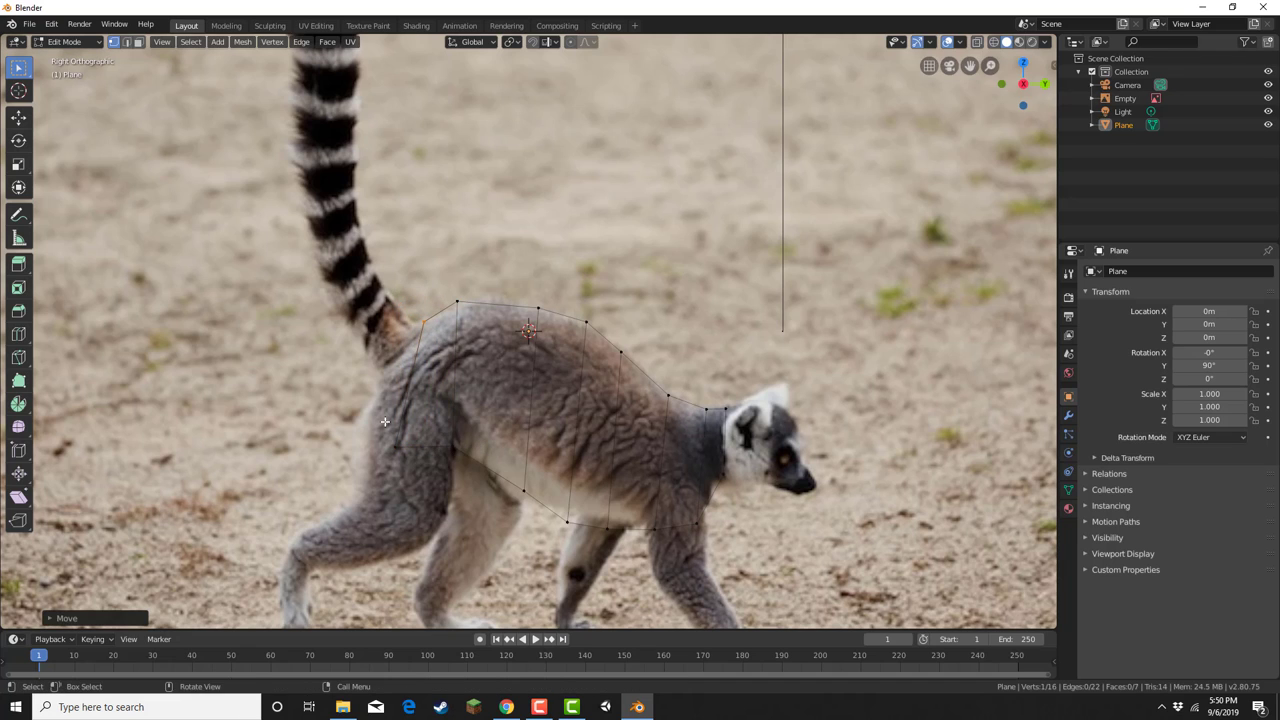
left_click_drag(386, 421, 424, 463)
key("g")
left_click(388, 443)
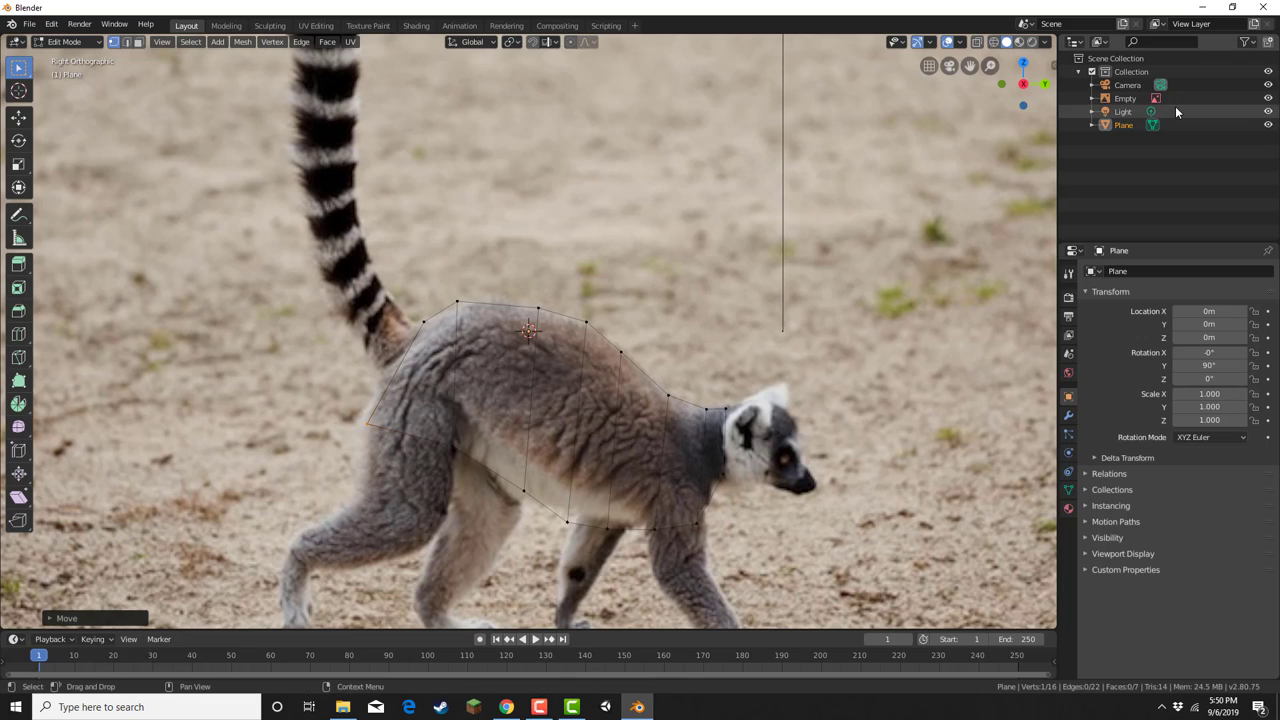
Hide the lemur reference image.
left_click(1268, 99)
scroll(397, 239, "down", 5)
Extrude the entire body outline sideways into a thick half body and delete the extruded side's faces.
left_click_drag(397, 239, 774, 434)
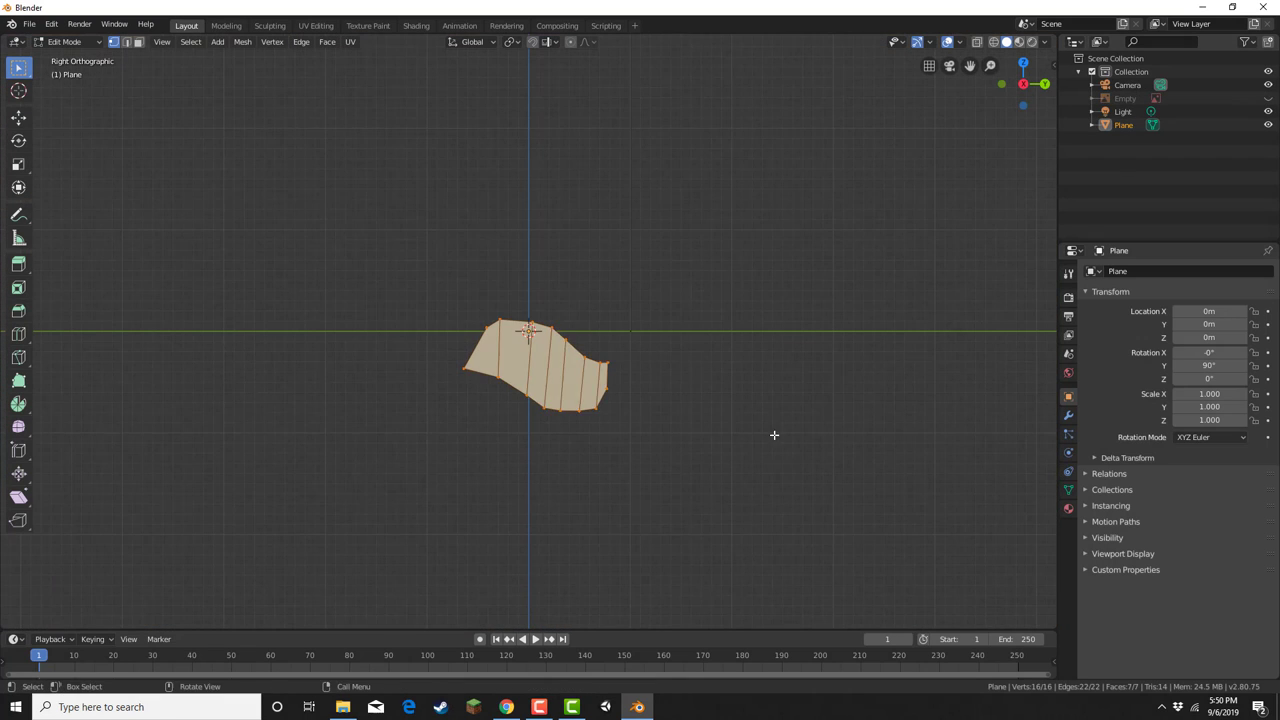
middle_click_drag(774, 434, 706, 486)
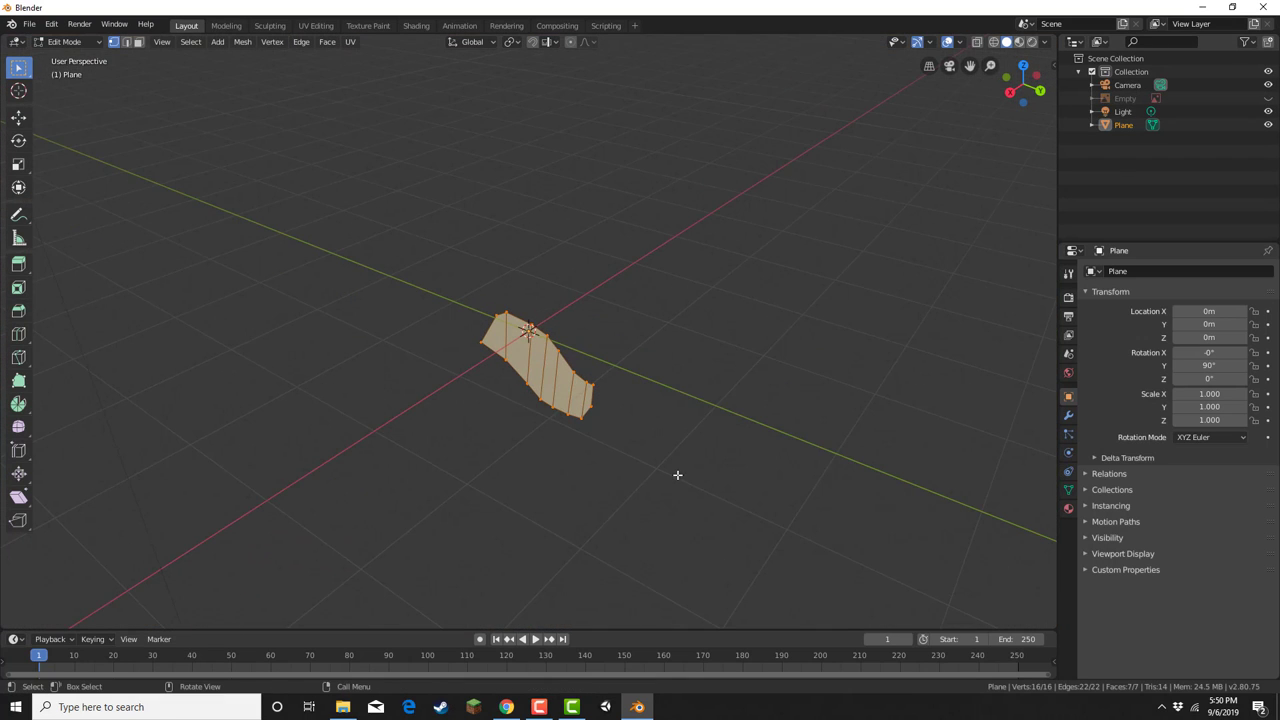
key("e")
left_click(714, 449)
key("x")
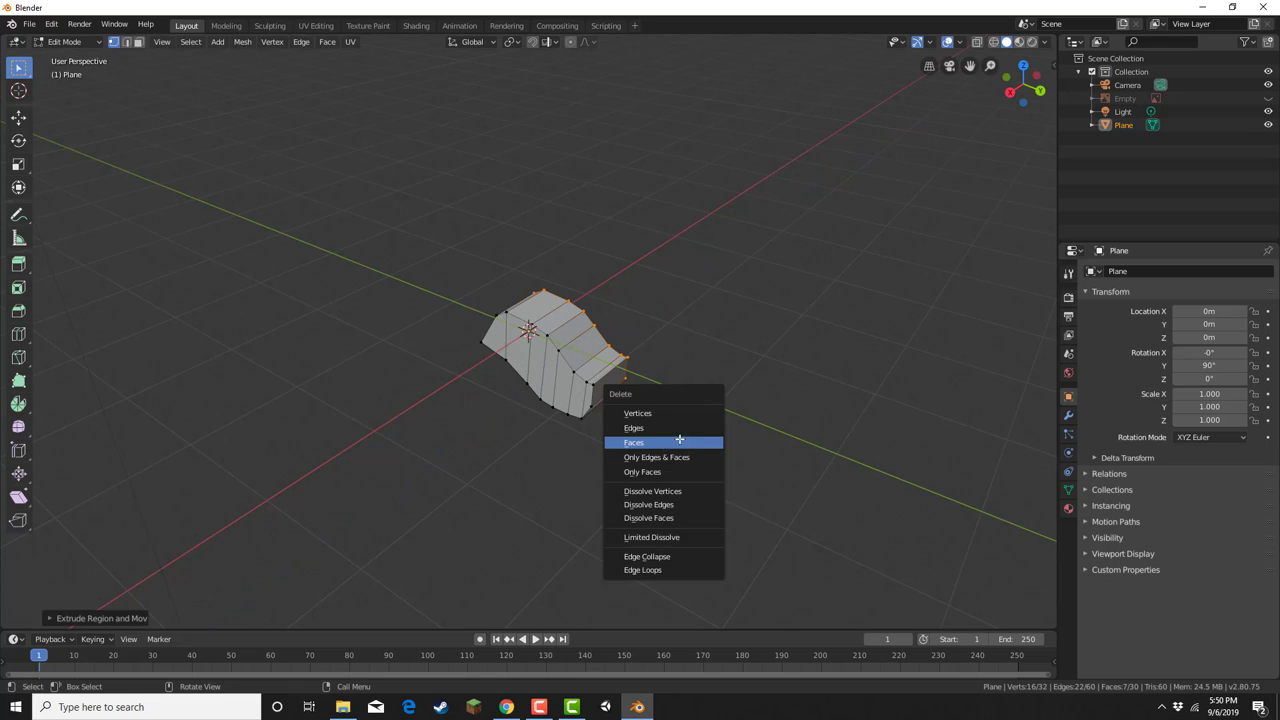
left_click(679, 441)
Add a Mirror modifier on the X axis to the body mesh.
left_click(1068, 415)
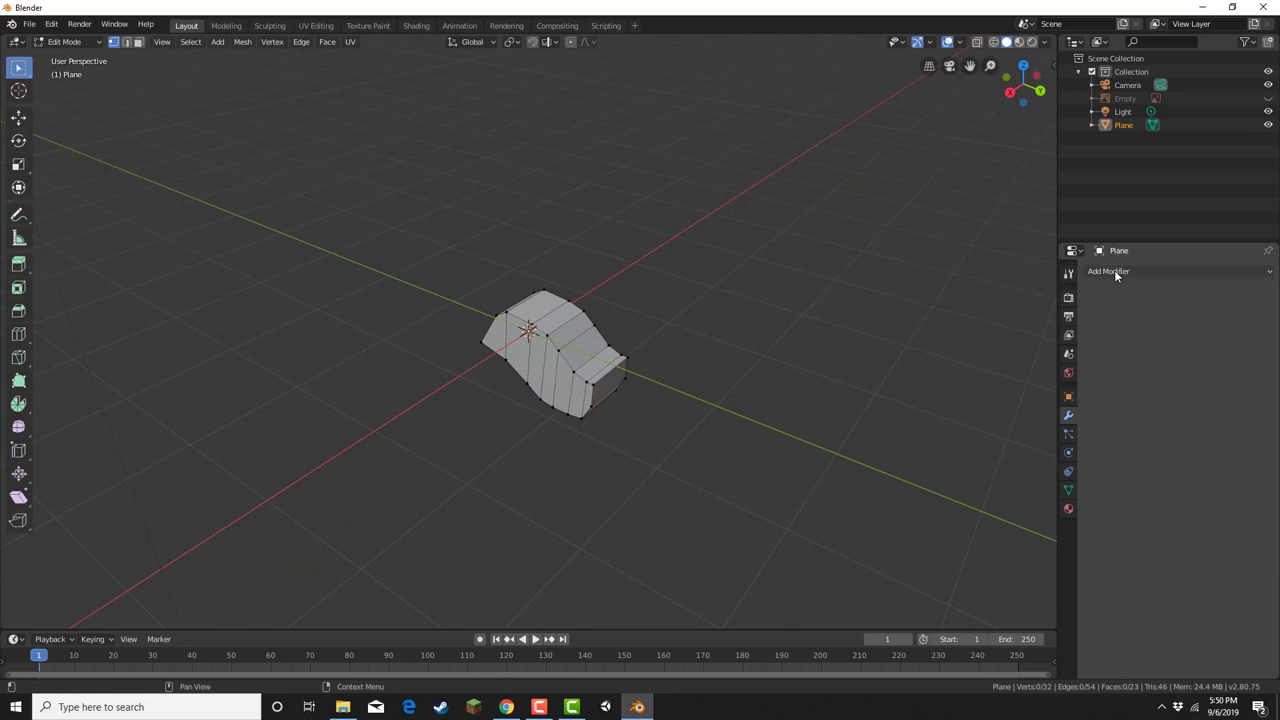
left_click(1116, 272)
left_click(1010, 403)
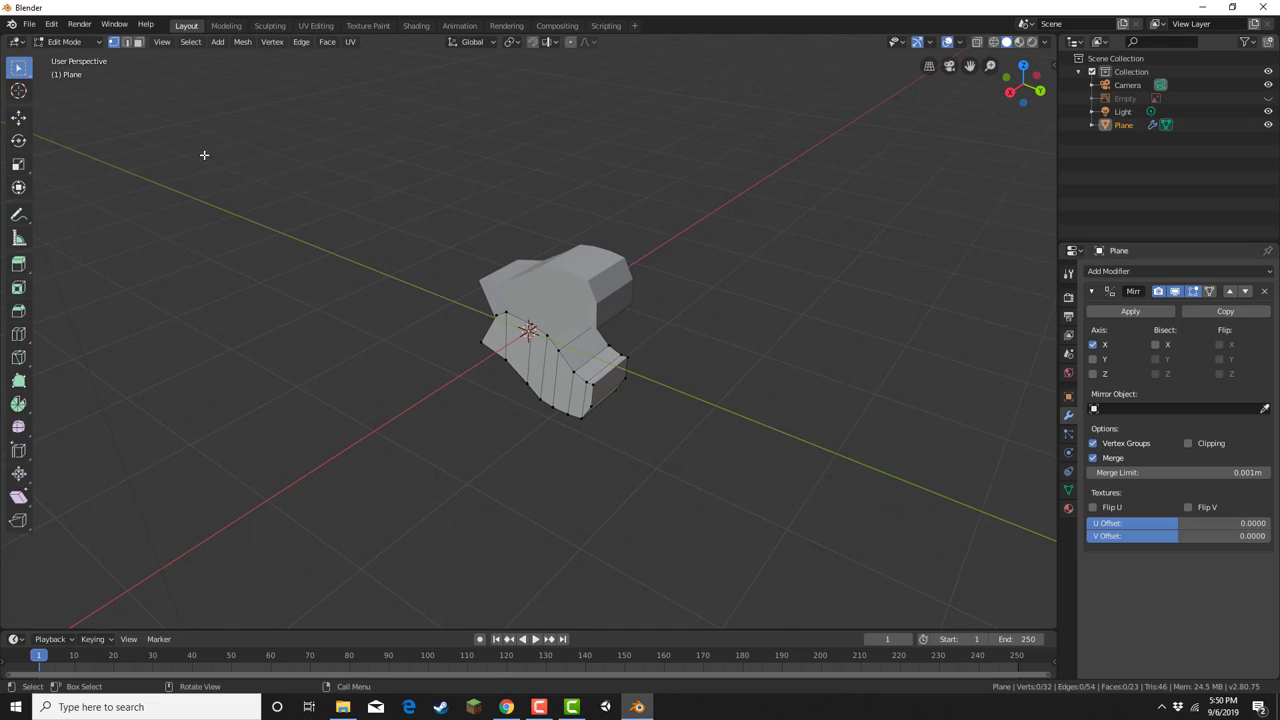
Return to Object Mode, select the body mesh, and apply its object transform.
left_click(77, 45)
middle_click_drag(726, 282, 548, 286)
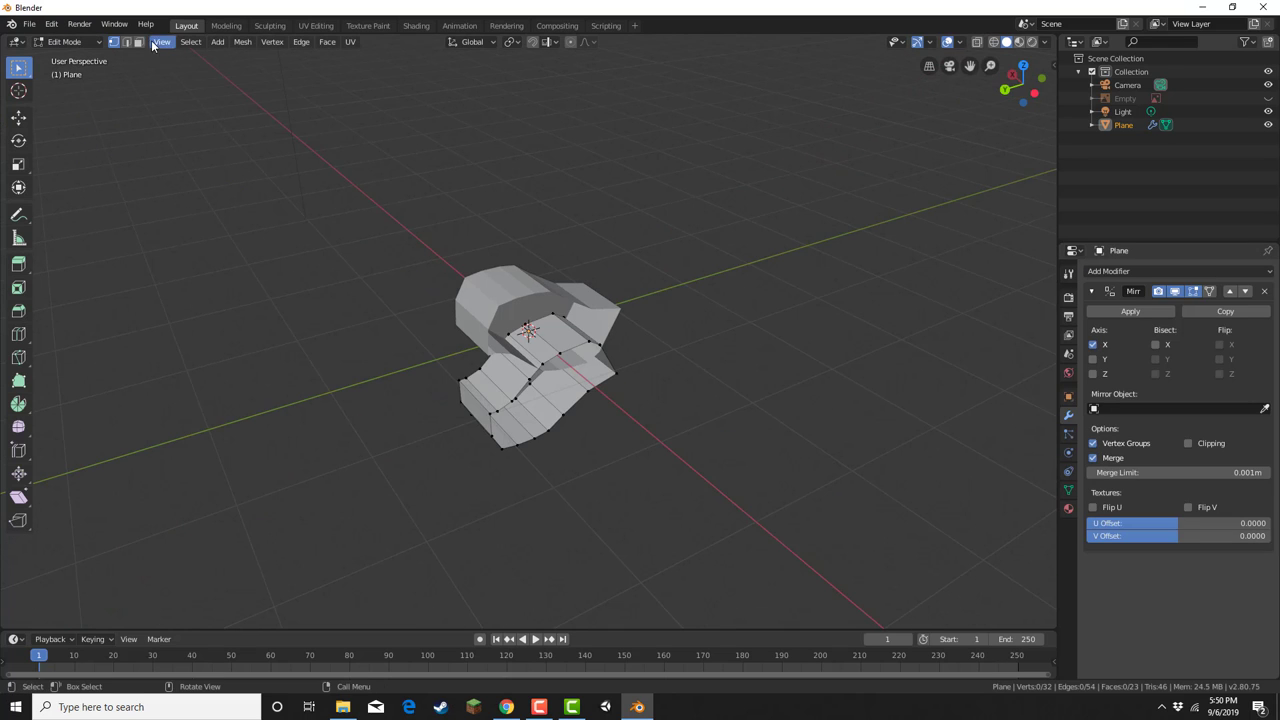
left_click(78, 44)
left_click(74, 57)
left_click_drag(295, 151, 497, 297)
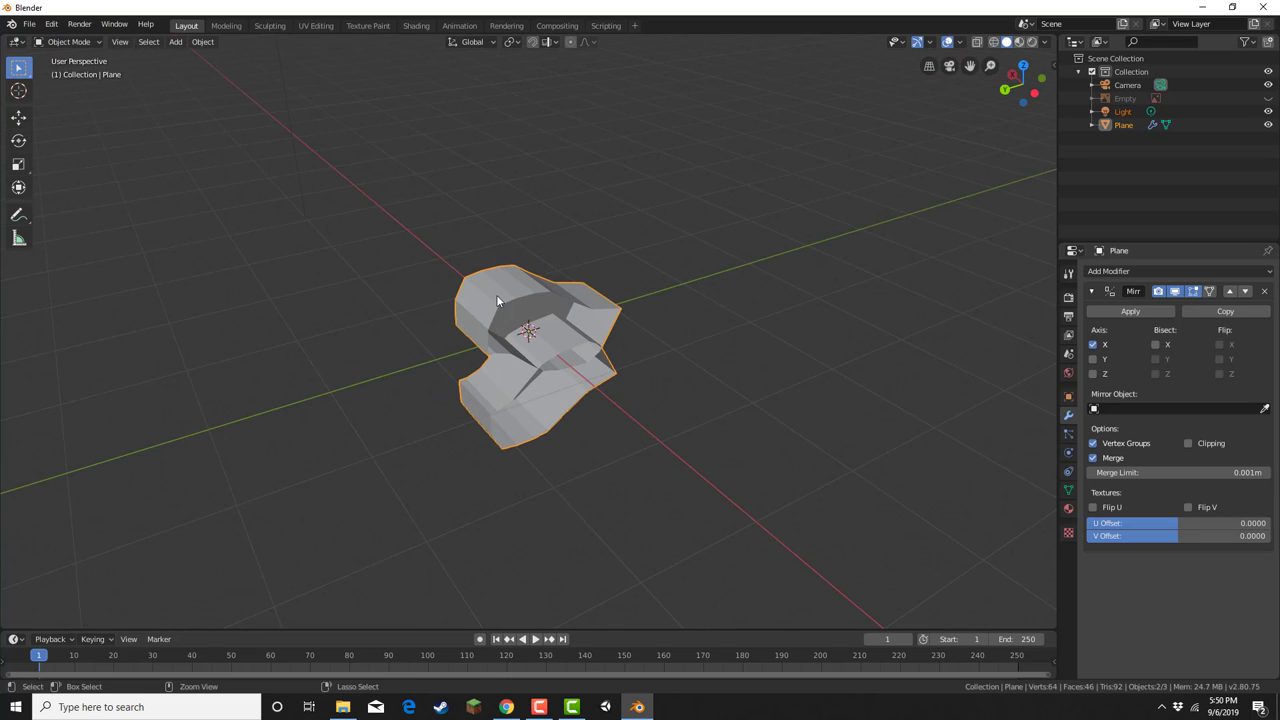
key("ctrl+a")
left_click(456, 297)
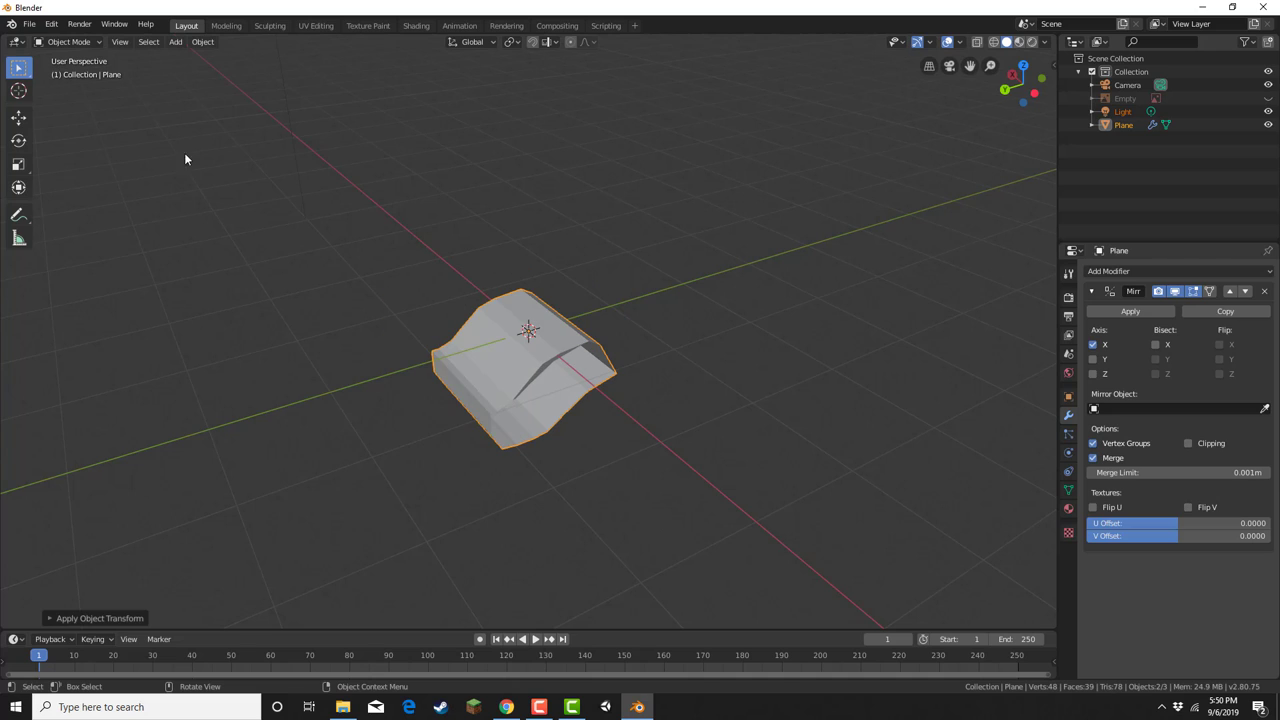
Switch the body mesh to Edit Mode.
left_click(69, 40)
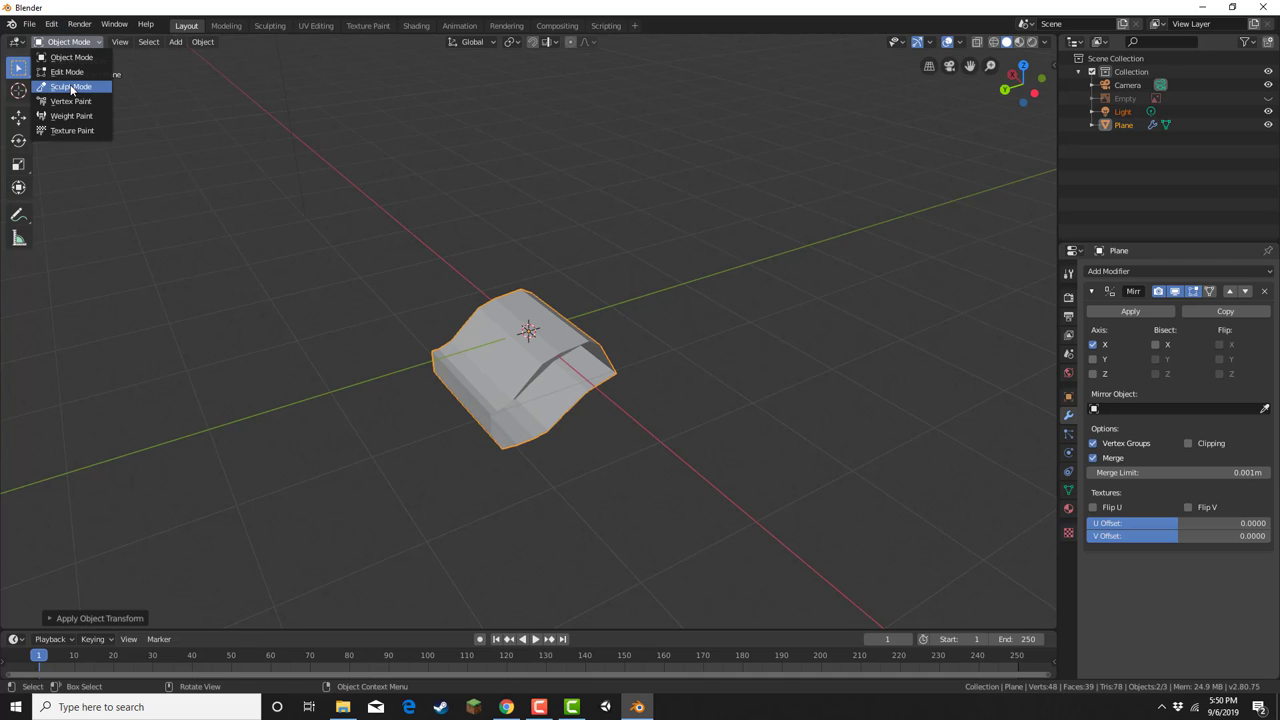
left_click(104, 87)
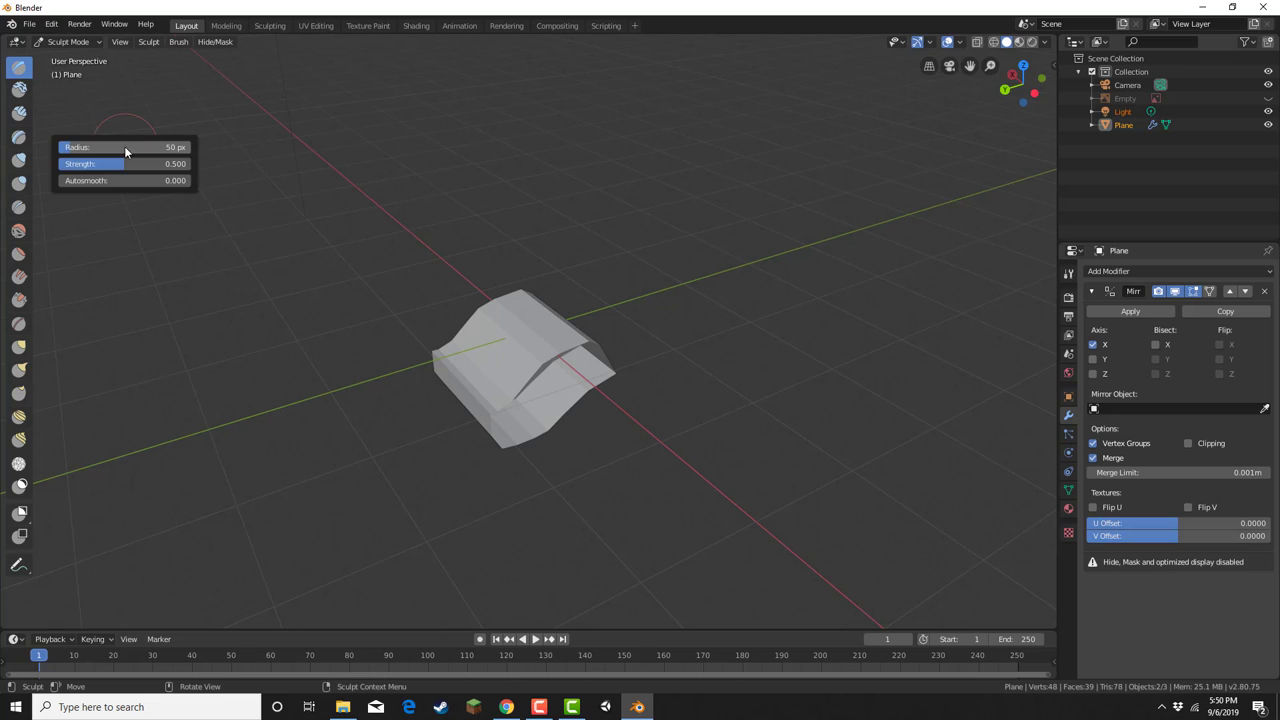
left_click(66, 42)
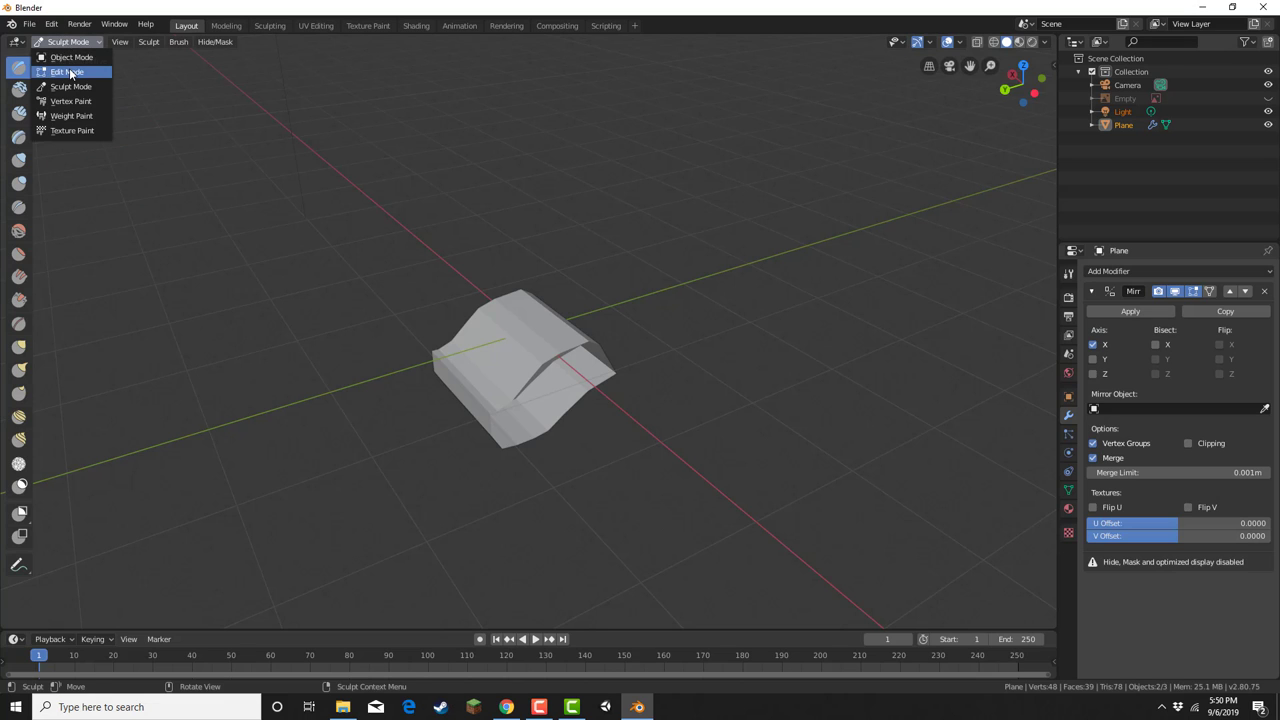
left_click(70, 73)
Enable Clipping on the Mirror modifier and move the whole mesh against the mirror plane so the two halves join.
middle_click_drag(328, 246, 383, 237)
key("a")
key("g")
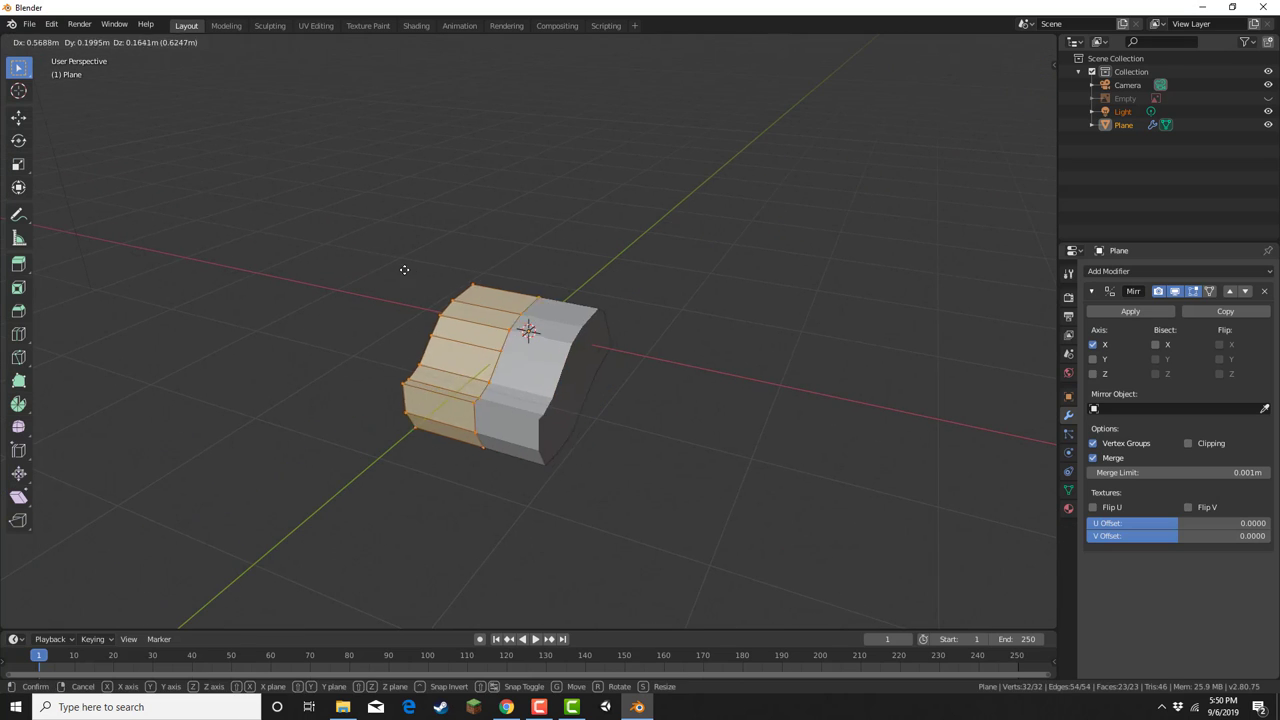
left_click(331, 255)
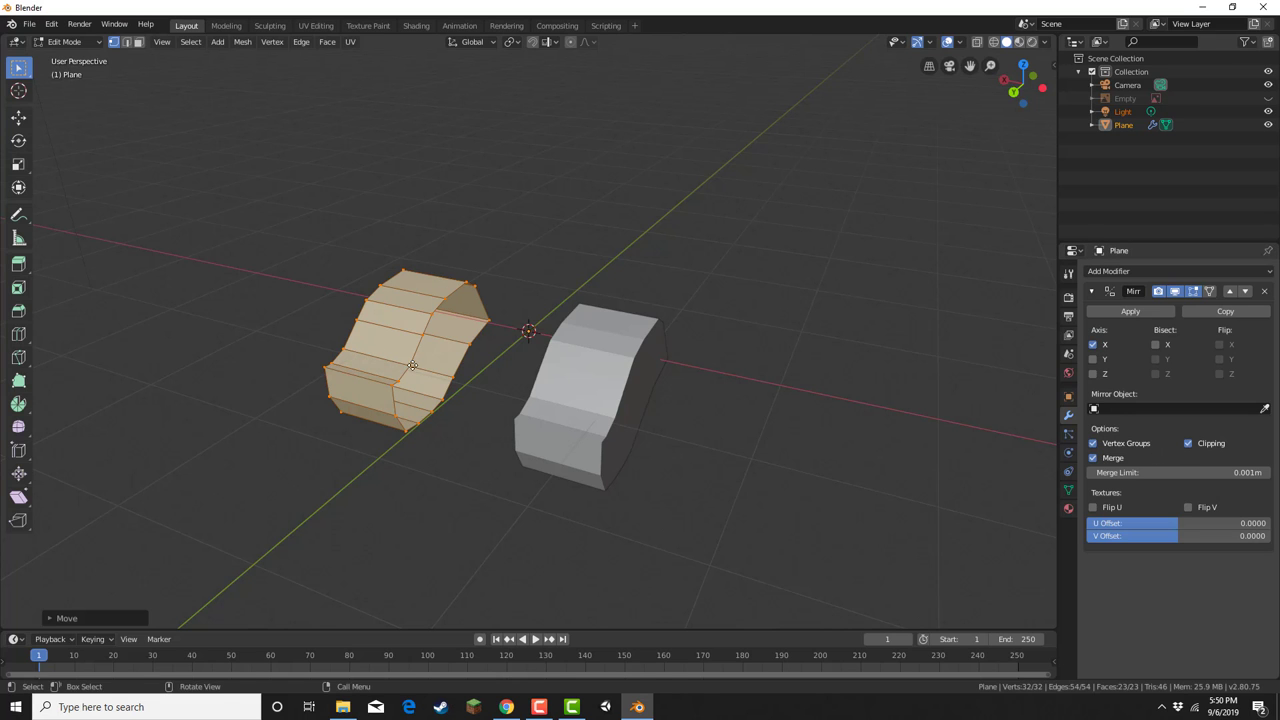
key("g")
left_click(470, 385)
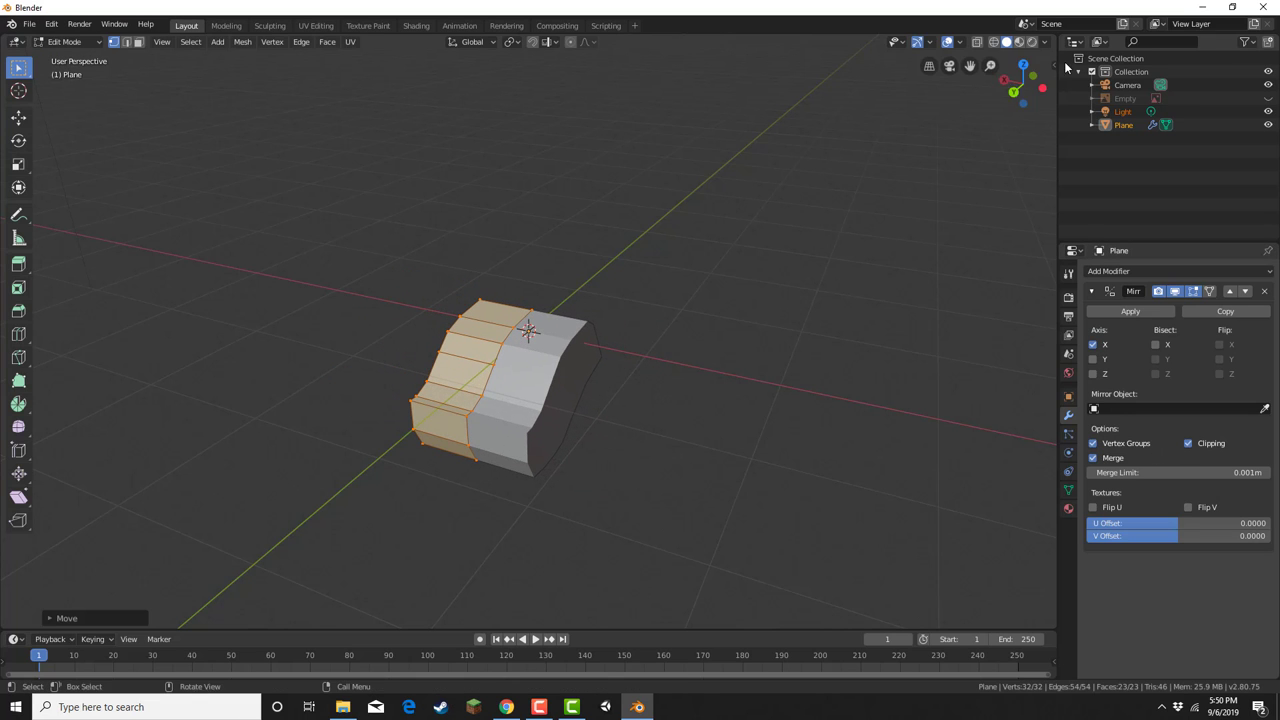
Show the lemur reference image in the right side view and move the whole mesh over the lemur's body.
left_click(1005, 80)
left_click(1268, 98)
scroll(703, 315, "up", 4)
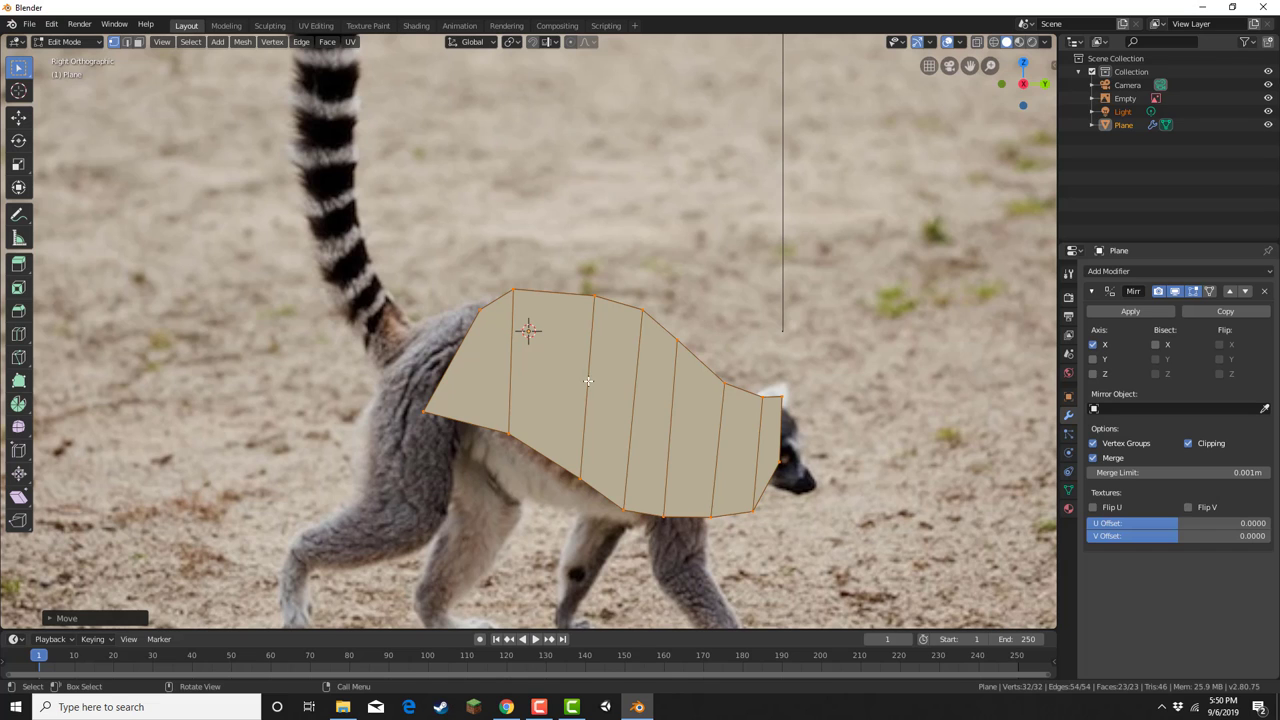
key("g")
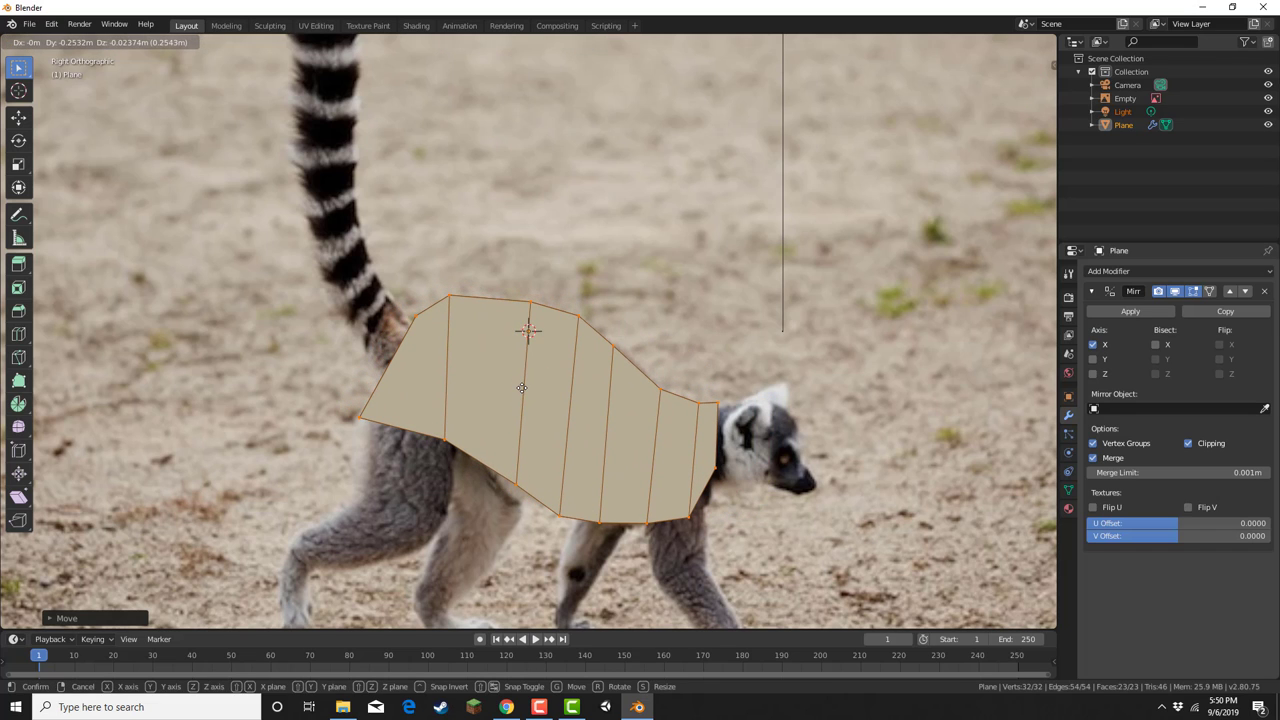
left_click(522, 388)
Add one centred lengthwise loop cut around the half body and display the mesh in wireframe in the right view.
middle_click_drag(462, 274, 494, 323)
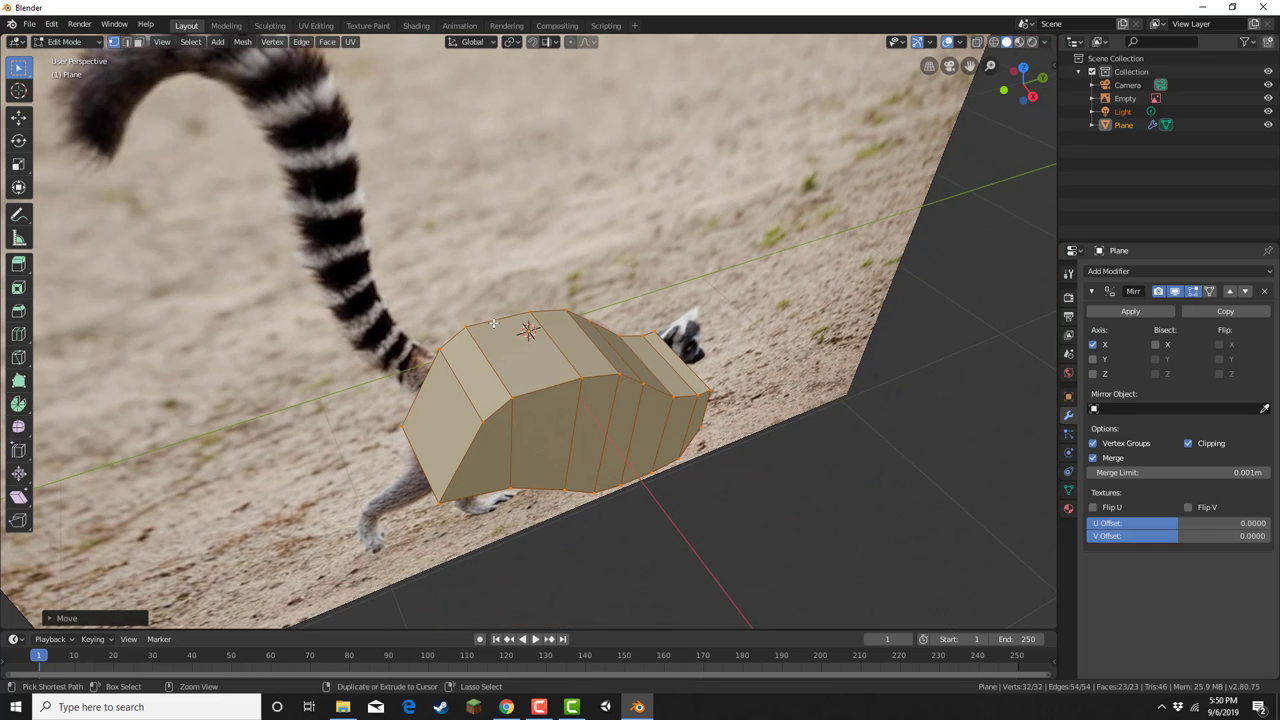
key("ctrl+r")
left_click(496, 331)
right_click(496, 331)
left_click(1033, 98)
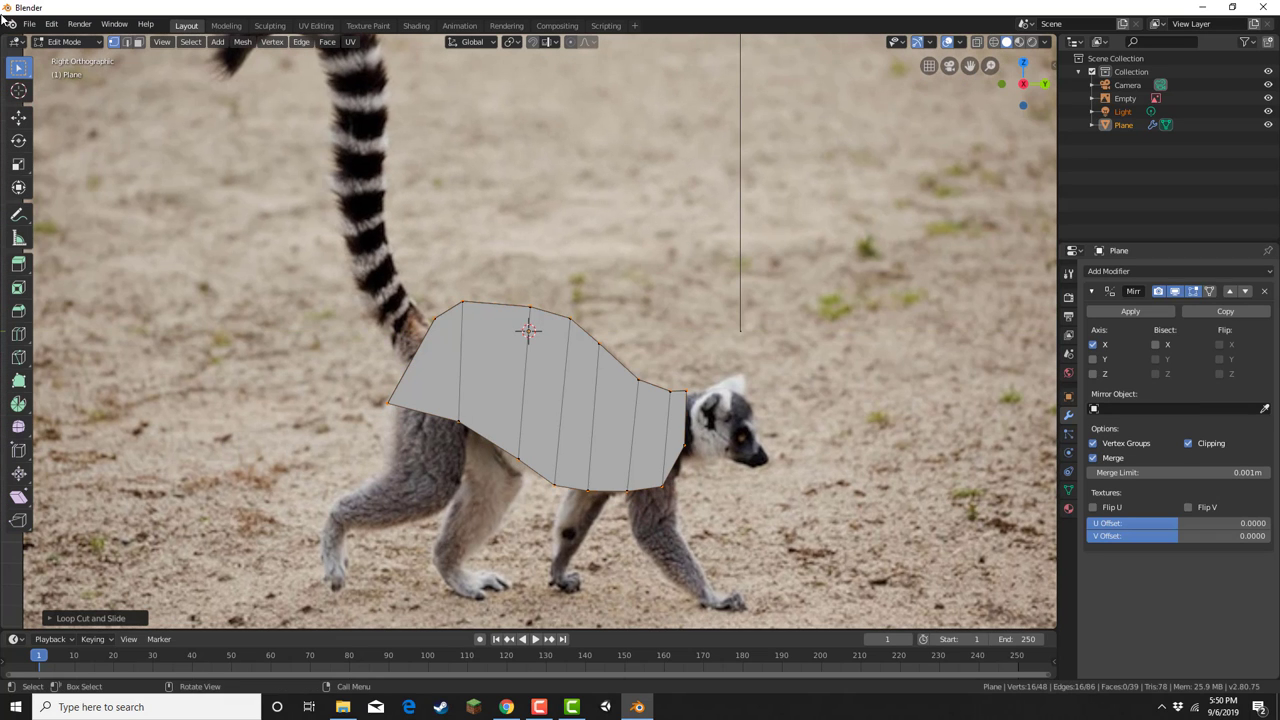
left_click(993, 41)
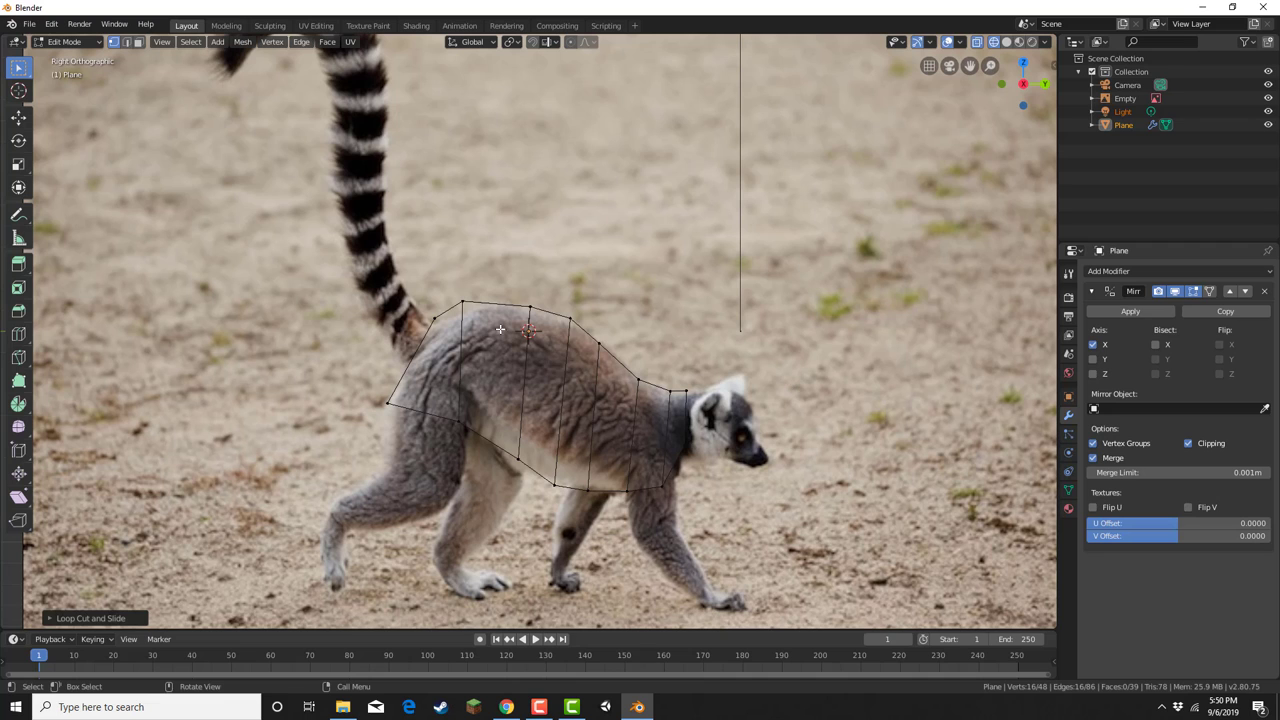
Try to extrude the rearmost outer underside face downward as the start of a hind leg.
middle_click_drag(500, 329, 457, 266)
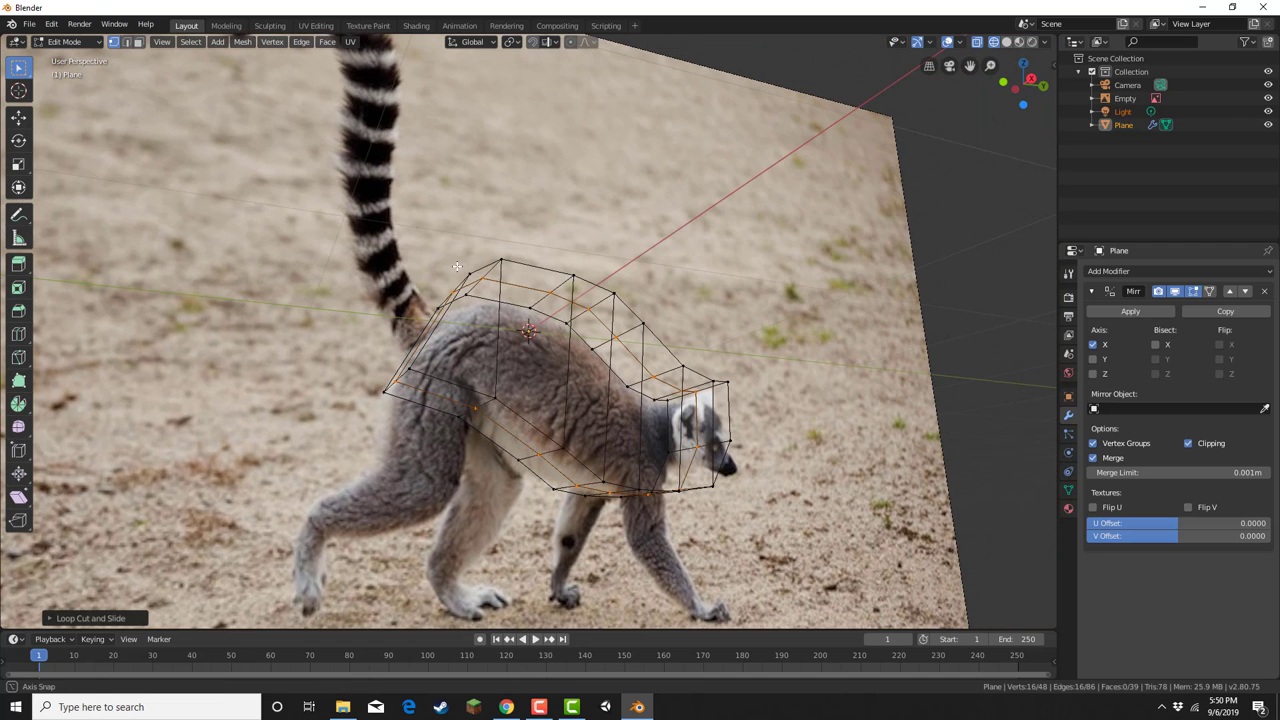
left_click(139, 42)
left_click(436, 386)
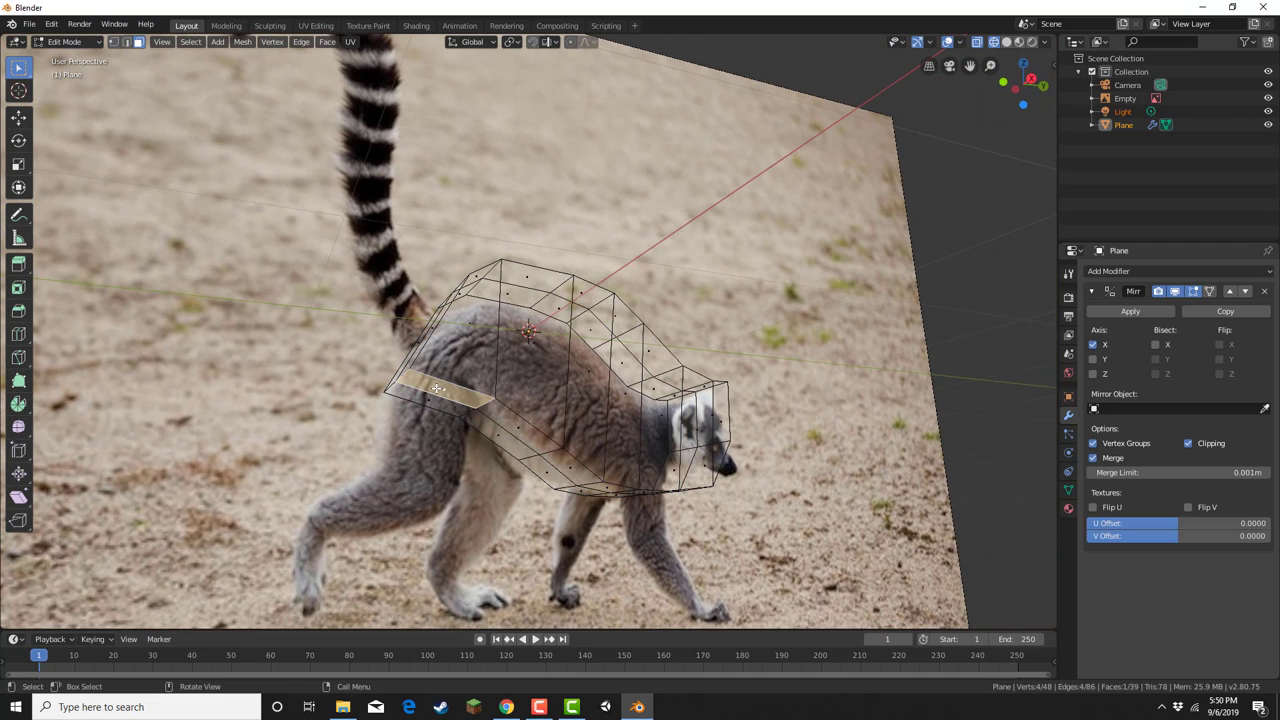
key("e")
left_click(438, 410)
left_click(1028, 77)
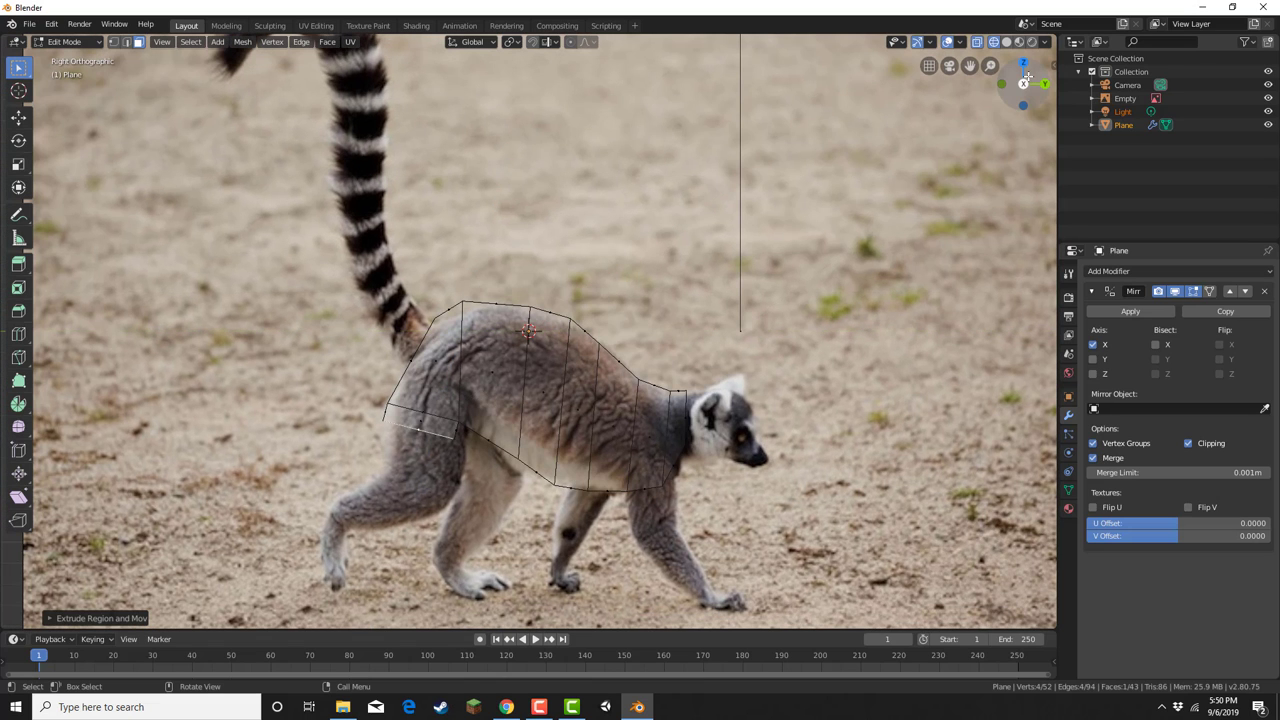
Move the extruded section's lower rear corner onto the back edge of the lemur's rear thigh.
scroll(777, 180, "up", 5)
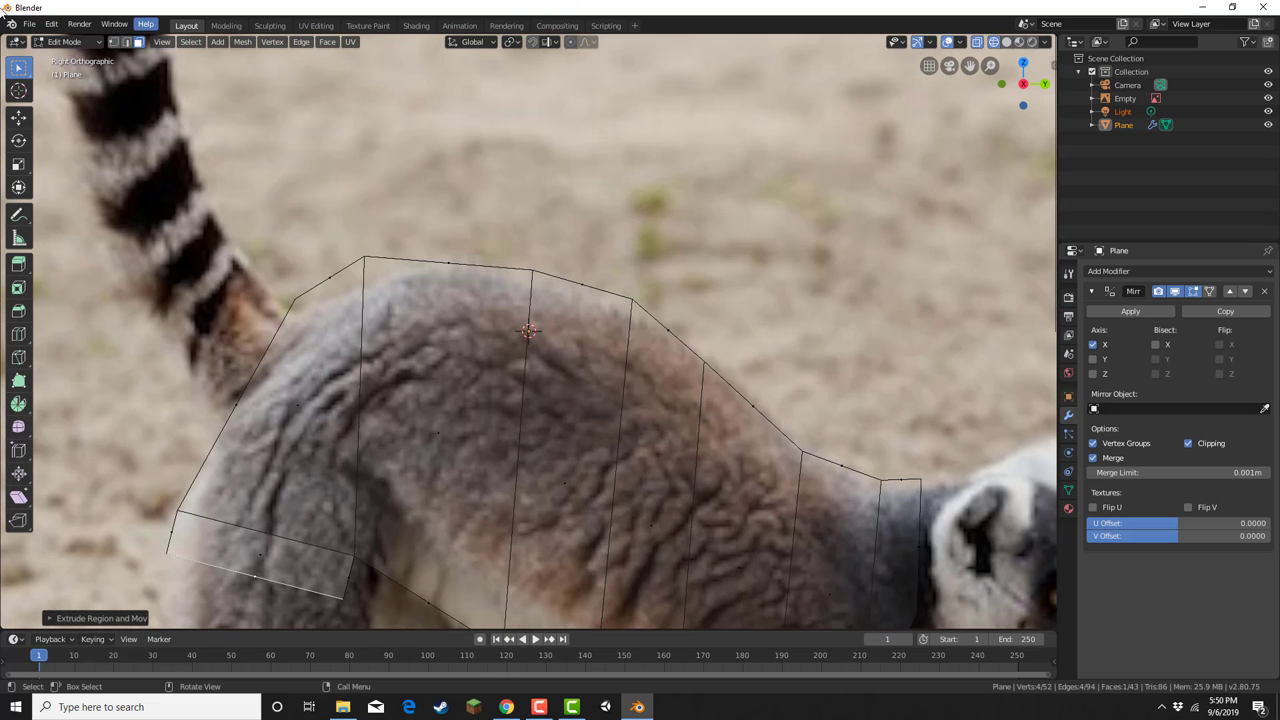
key("alt+a")
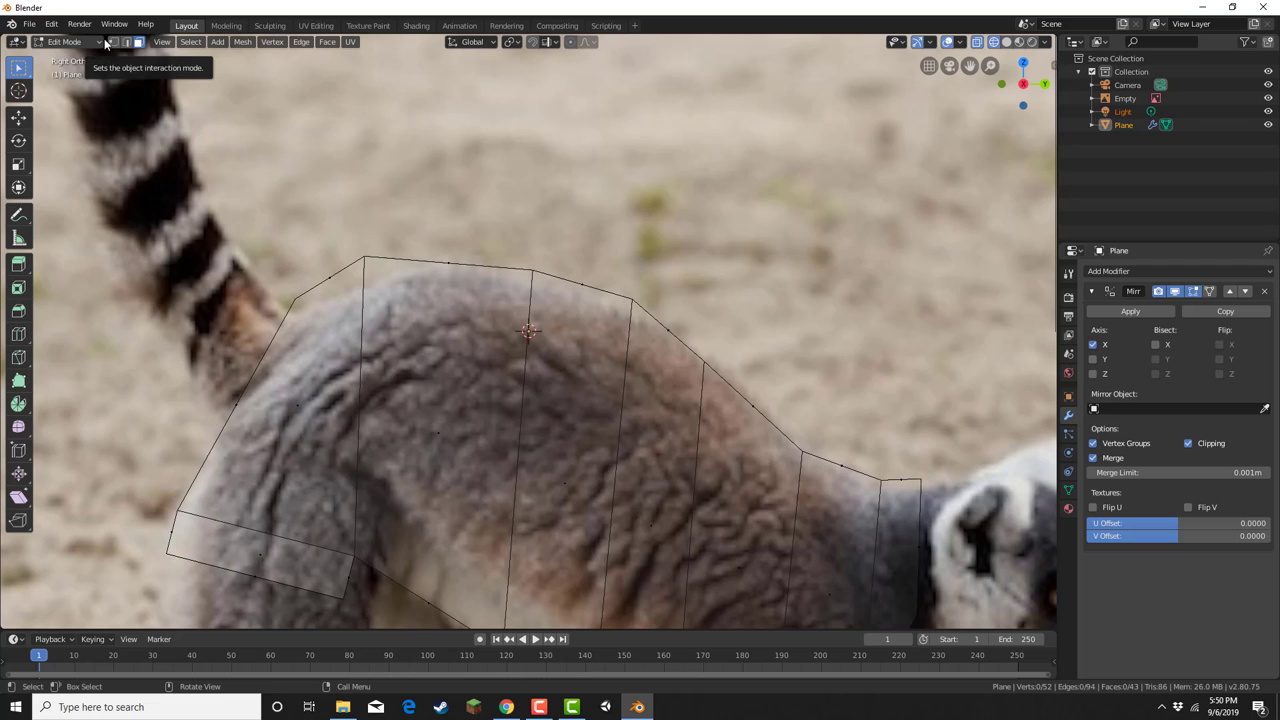
middle_click_drag(334, 375, 381, 266)
left_click(1032, 69)
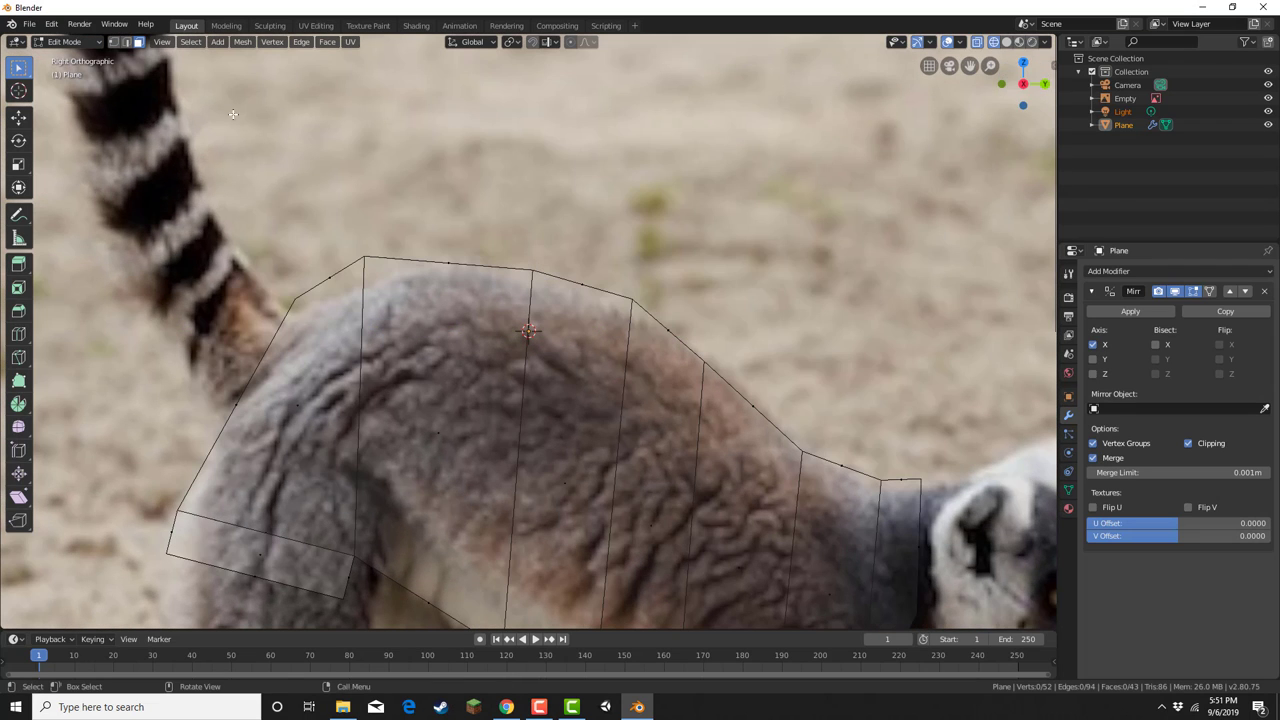
middle_click_drag(455, 385, 534, 154, "shift")
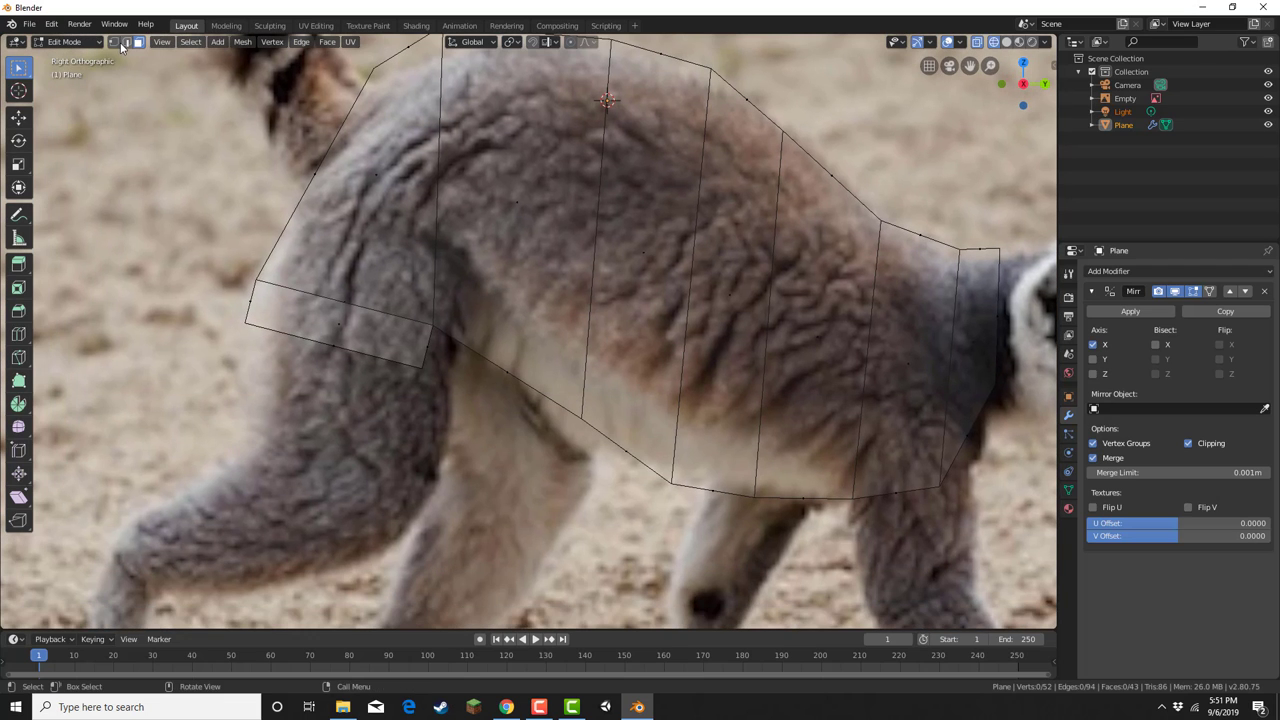
middle_click_drag(250, 305, 318, 233, "shift")
left_click_drag(310, 219, 336, 286)
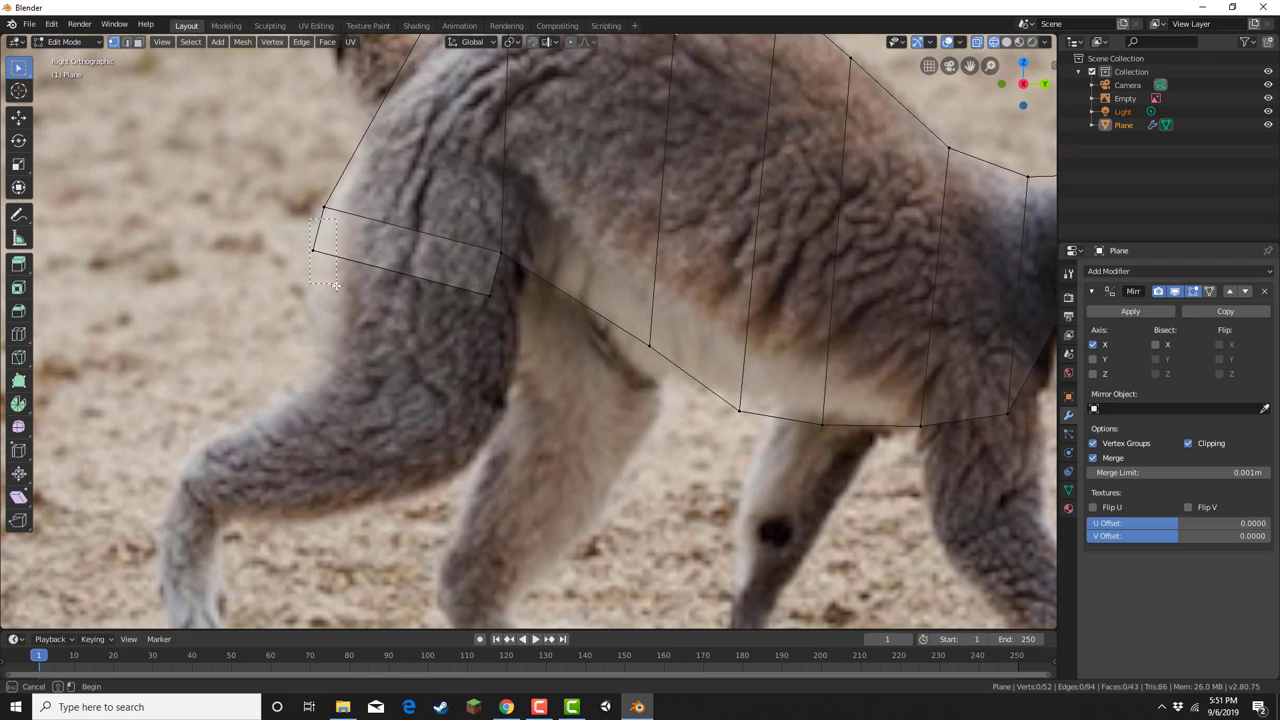
key("g")
left_click(363, 337)
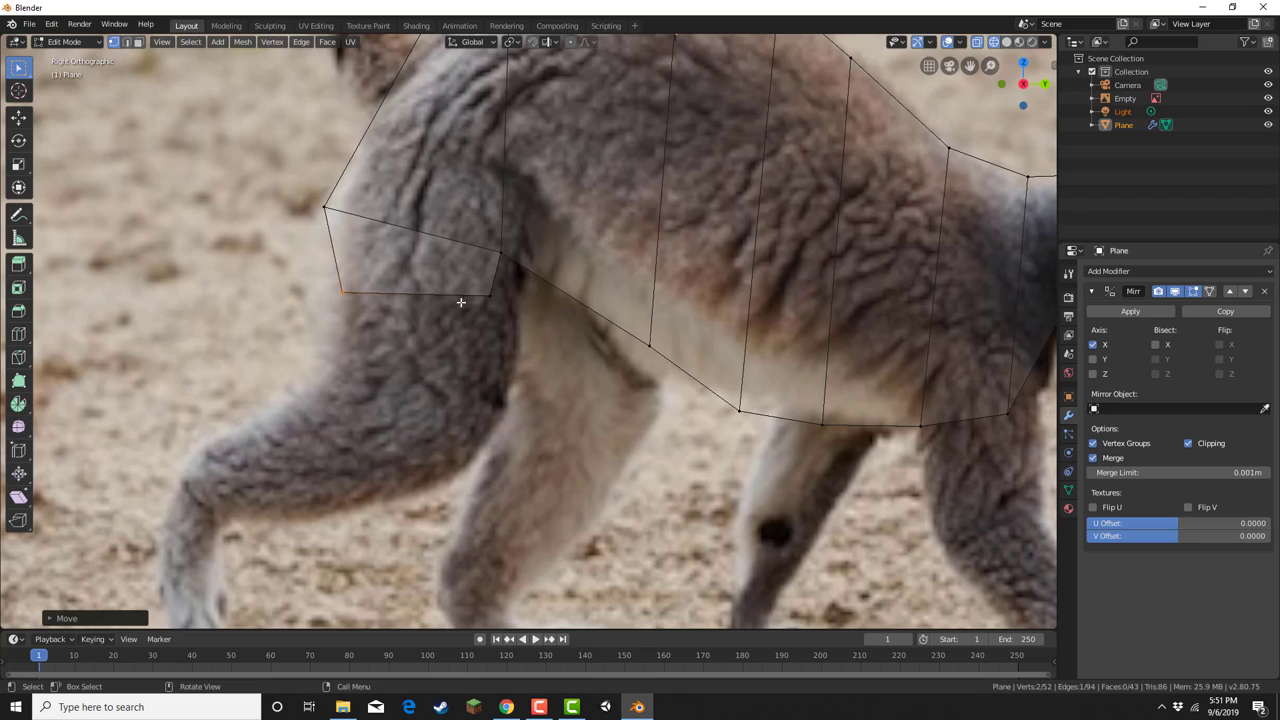
Move the extruded section's lower and upper front corners toward the front edge of the rear thigh and select its lower end.
left_click_drag(451, 278, 495, 316)
key("g")
left_click(510, 351)
left_click_drag(490, 234, 514, 259)
key("g")
left_click(532, 304)
left_click_drag(314, 282, 509, 386)
middle_click_drag(443, 402, 526, 282)
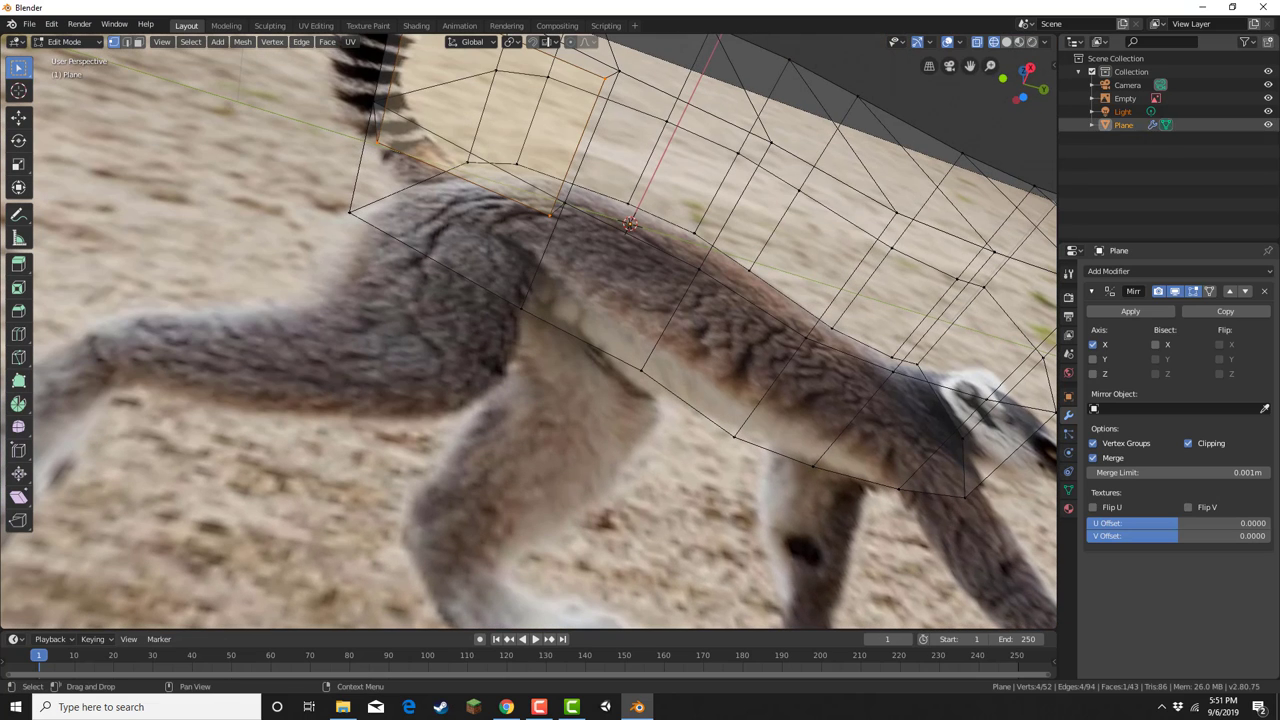
left_click(1030, 69)
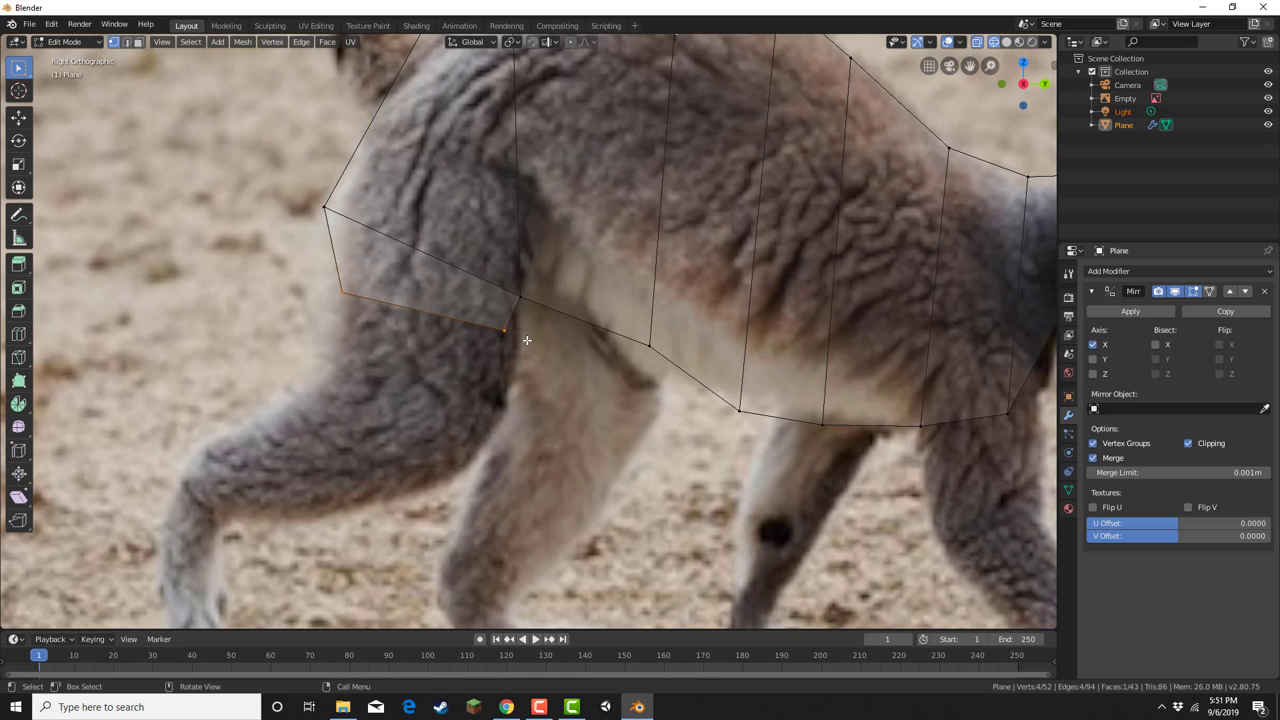
Undo the corner moves and the rear underside face extrusion.
key("ctrl+z")
key("ctrl+z")
key("ctrl+z")
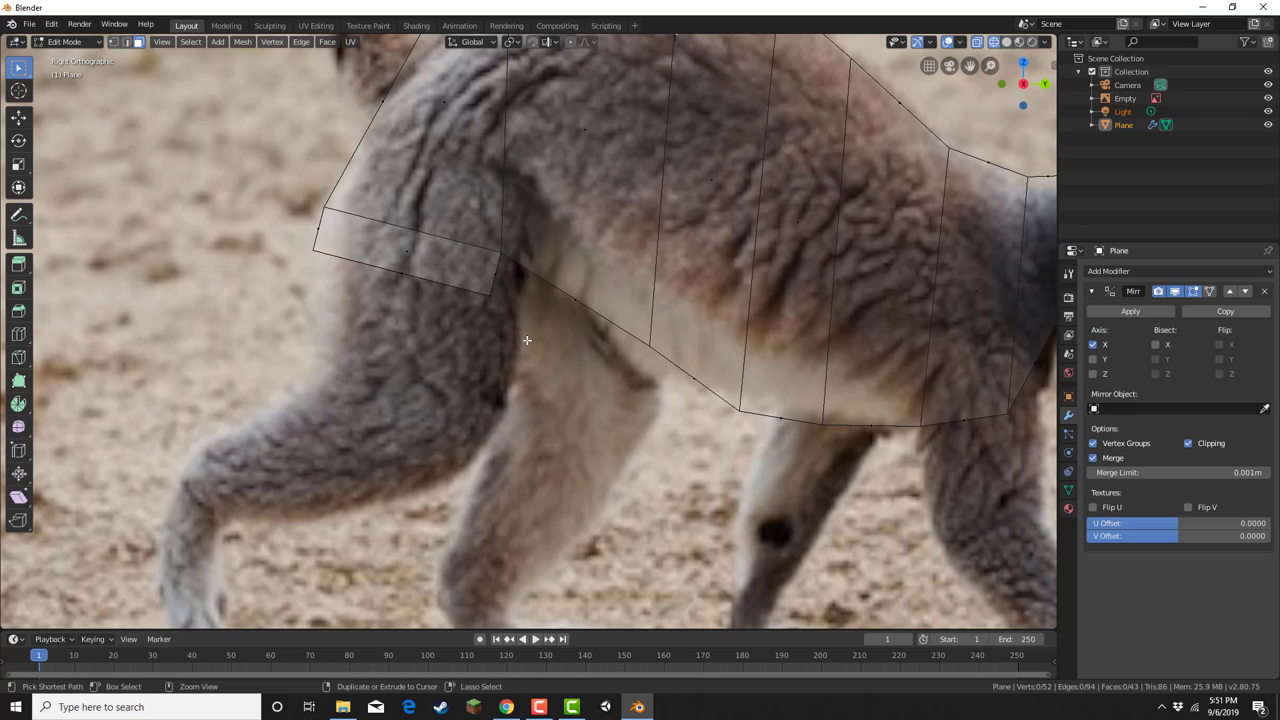
key("ctrl+z")
key("ctrl+z")
key("ctrl+z")
Extrude the second outer underside face from the rear downward to start the lemur's forward-placed hind leg.
middle_click_drag(521, 359, 578, 296)
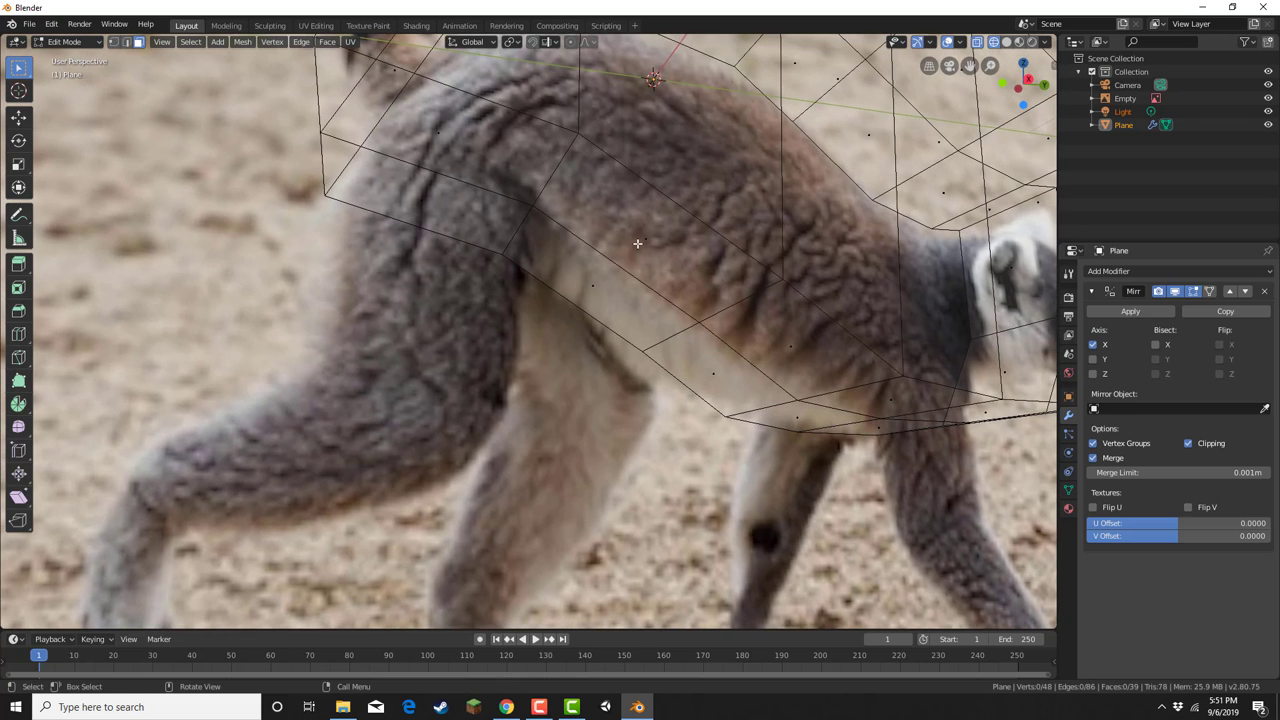
left_click(645, 242)
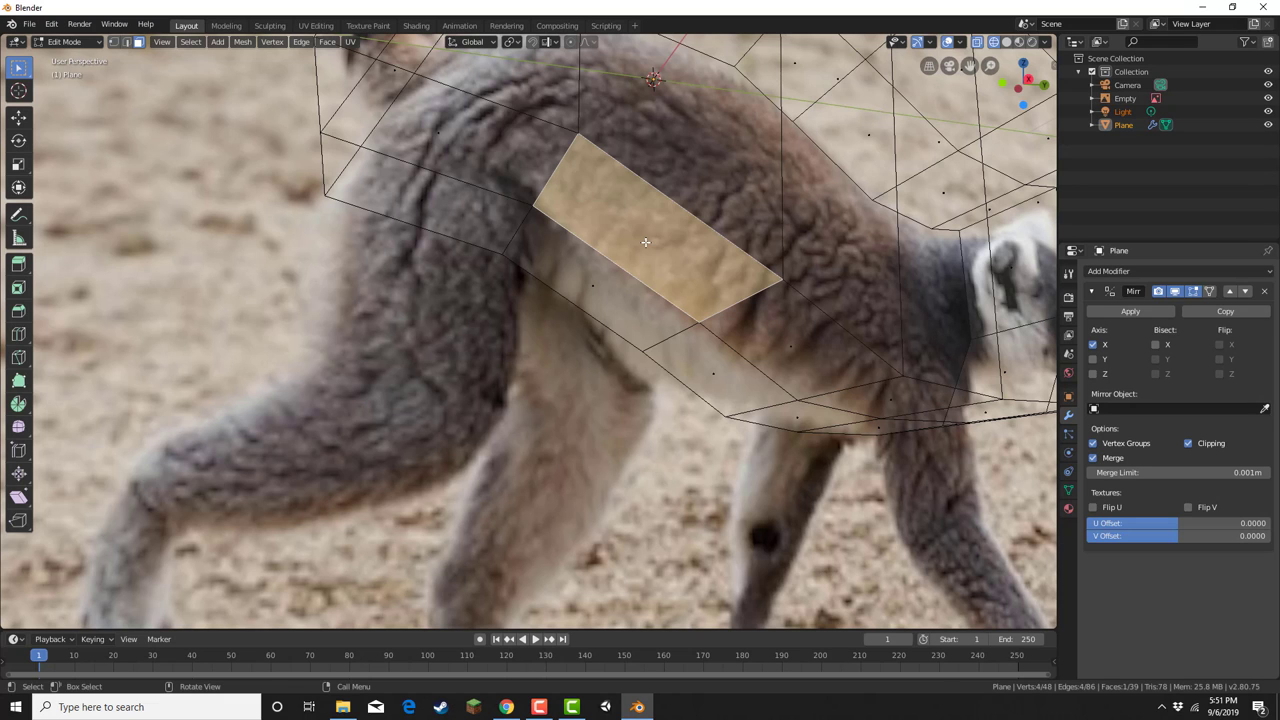
key("e")
left_click(601, 311)
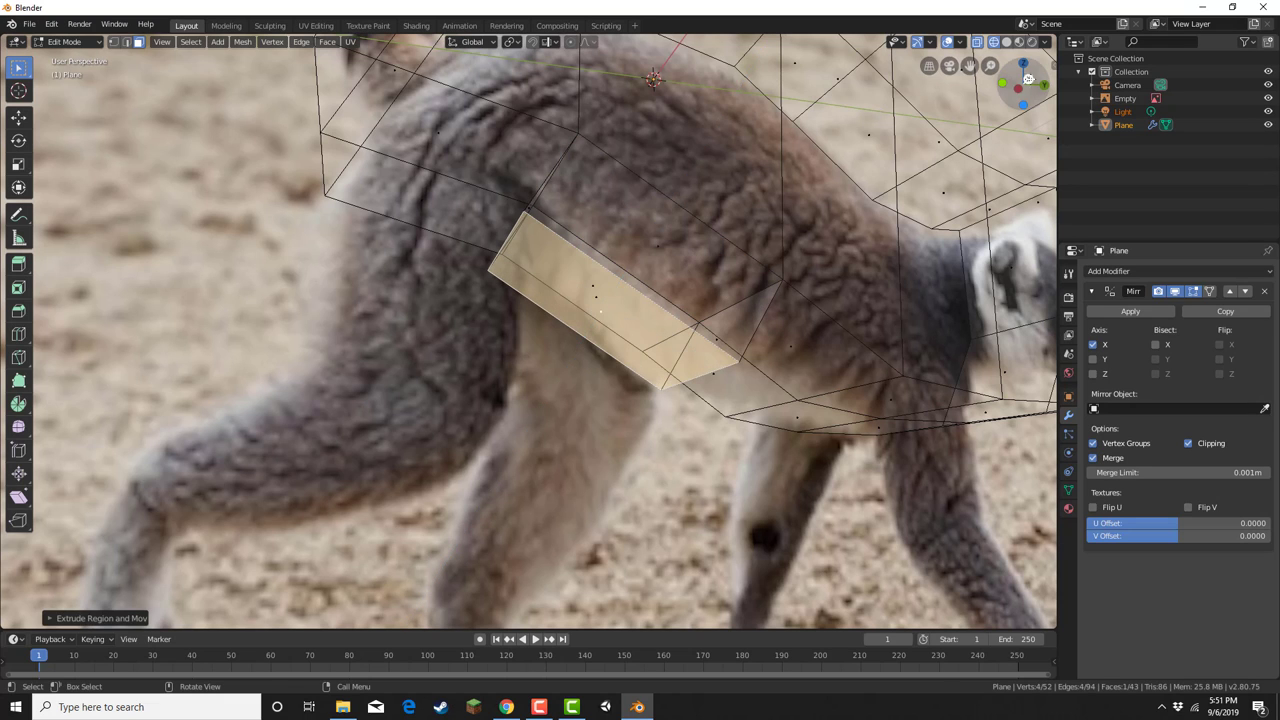
left_click(1028, 78)
middle_click_drag(626, 434, 625, 321, "shift")
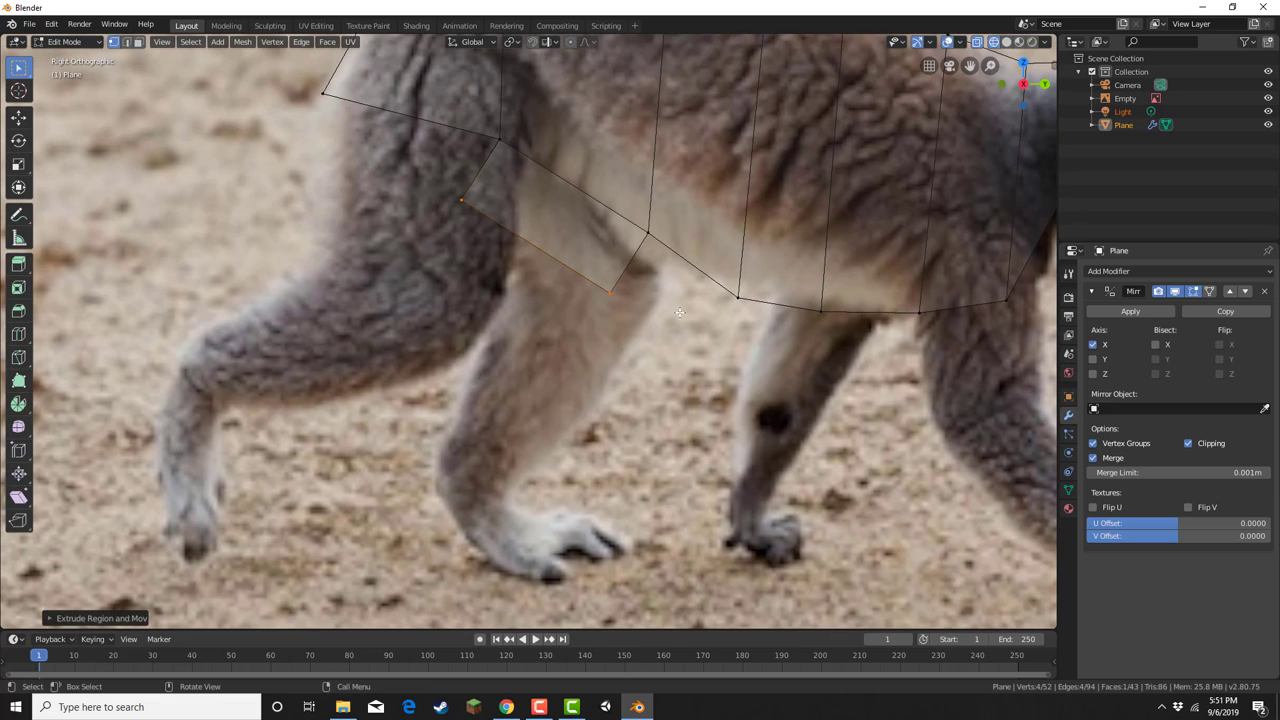
Move the leg section's two lower corners and its upper front corner to fit the forward hind leg's thigh.
left_click(465, 200)
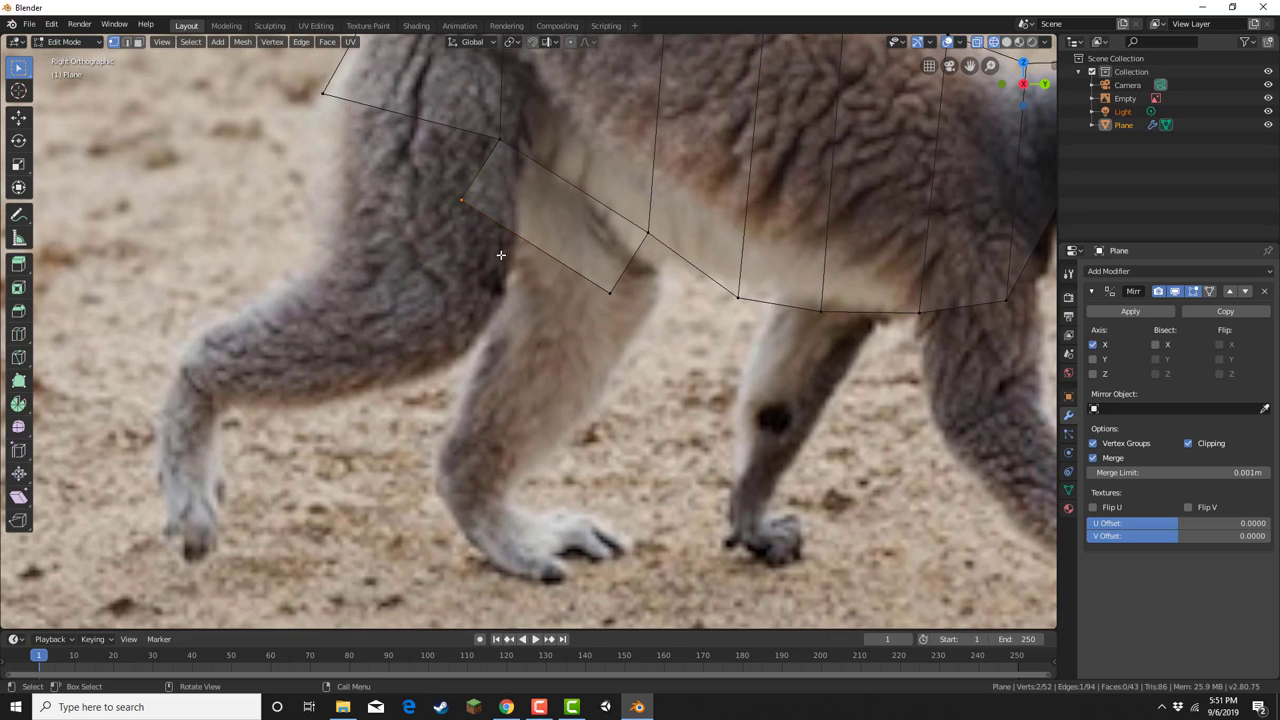
key("g")
left_click(552, 301)
left_click_drag(569, 243, 636, 315)
key("g")
left_click(670, 346)
left_click_drag(627, 208, 680, 252)
key("g")
left_click(704, 290)
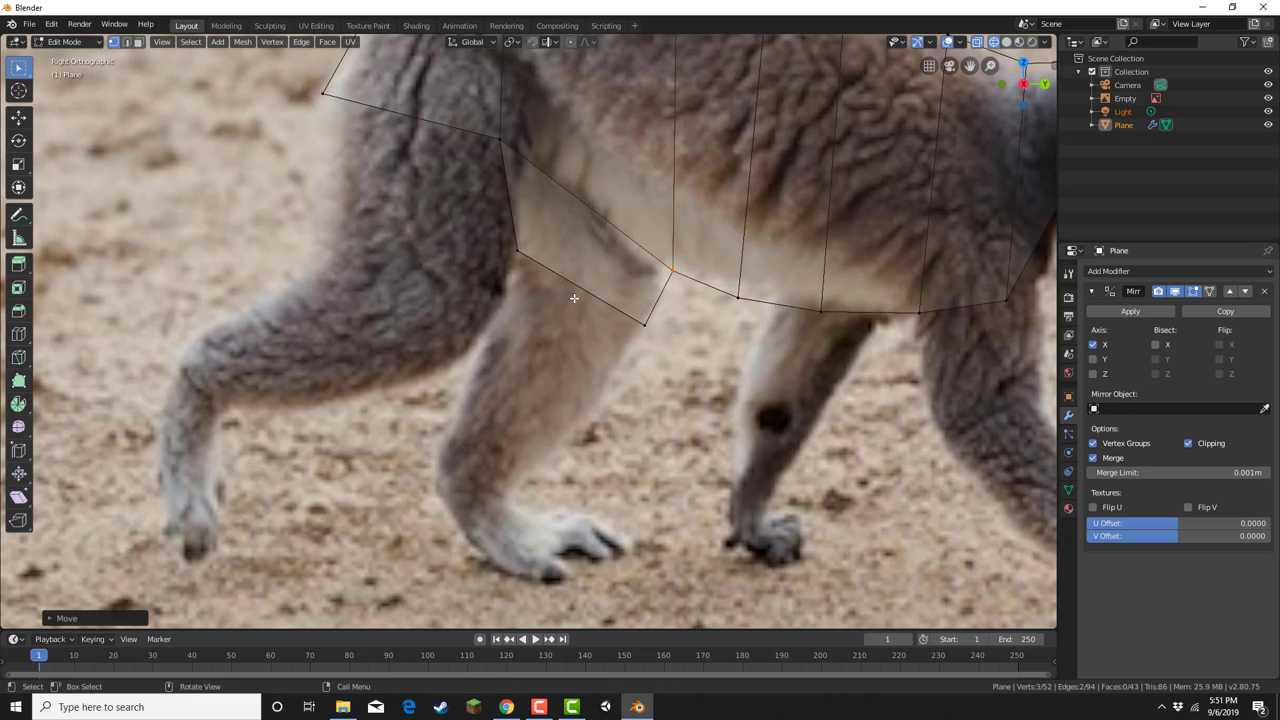
Extrude the leg's lower end three times in succession down toward the foot.
left_click_drag(501, 232, 657, 376)
key("e")
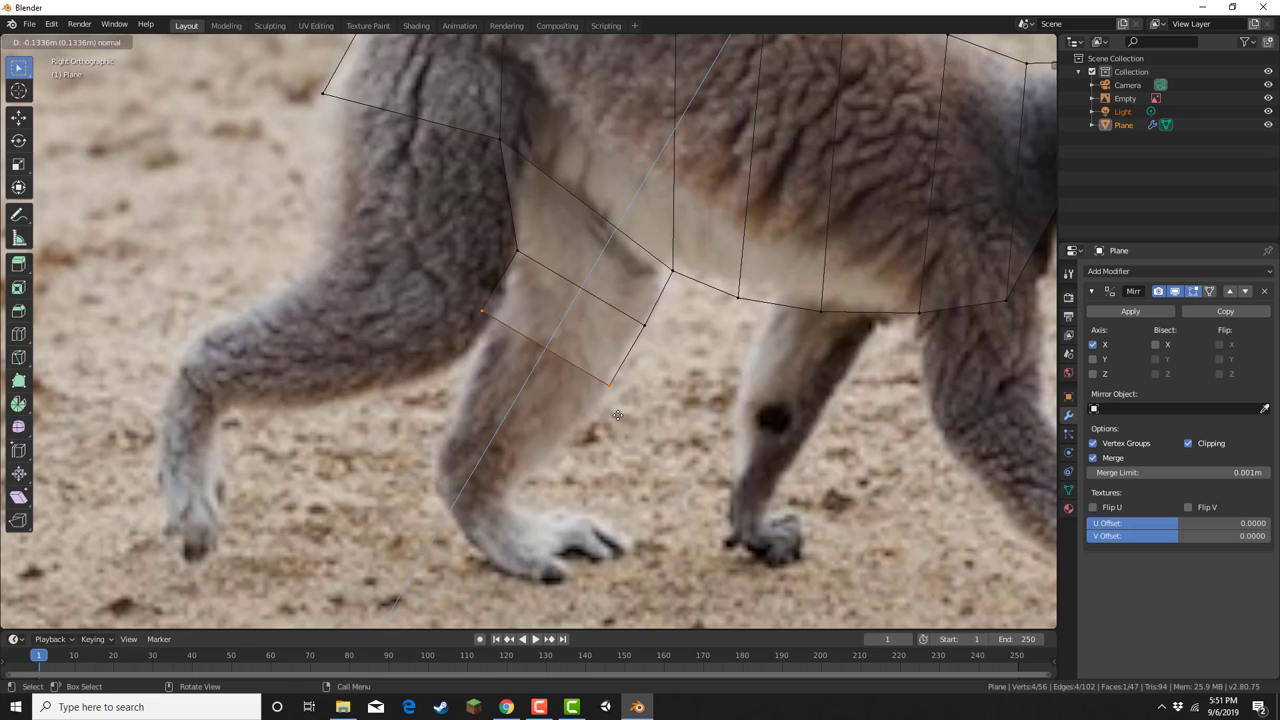
left_click(605, 434)
key("e")
left_click(566, 502)
key("e")
left_click(528, 567)
Move the rear corners of the two lowest leg sections to the back edge of the lemur's lower leg.
left_click_drag(412, 362, 455, 417)
key("g")
left_click(478, 442)
left_click_drag(379, 436, 409, 474)
key("g")
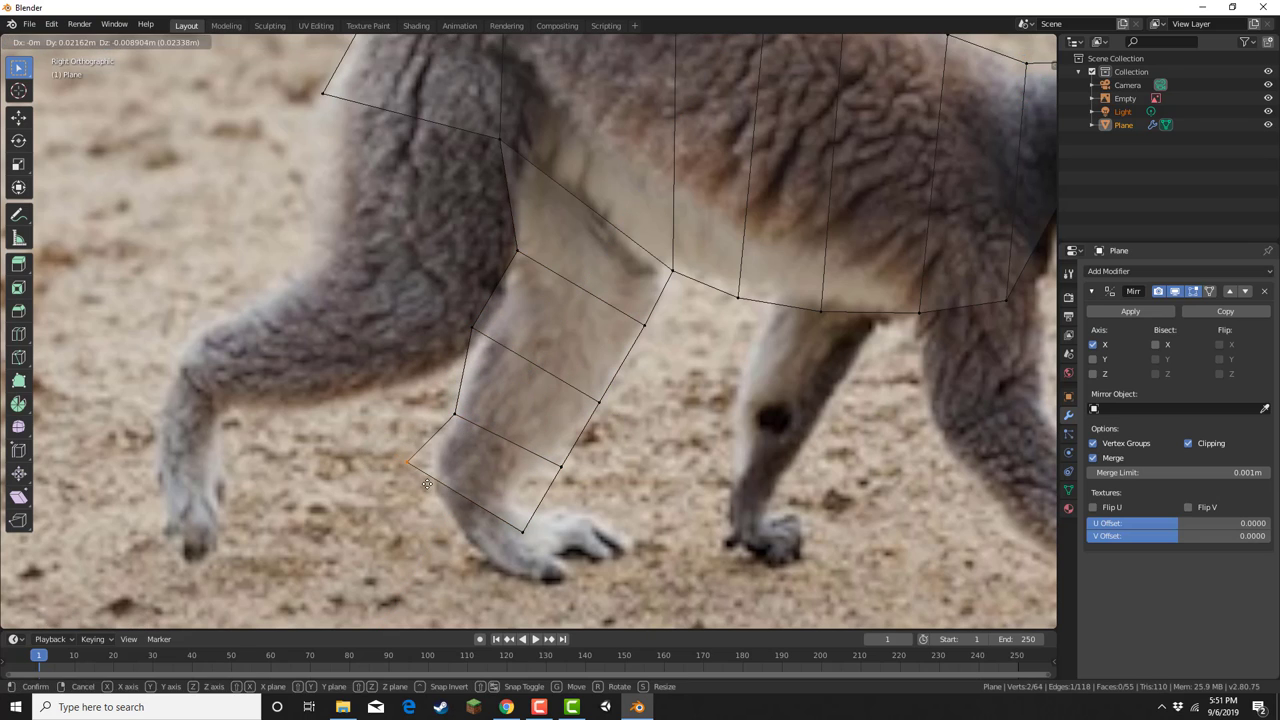
left_click(441, 496)
Move the front corners of the two lowest leg sections to the front edge of the lemur's lower leg.
left_click_drag(498, 508, 544, 556)
key("g")
left_click(525, 540)
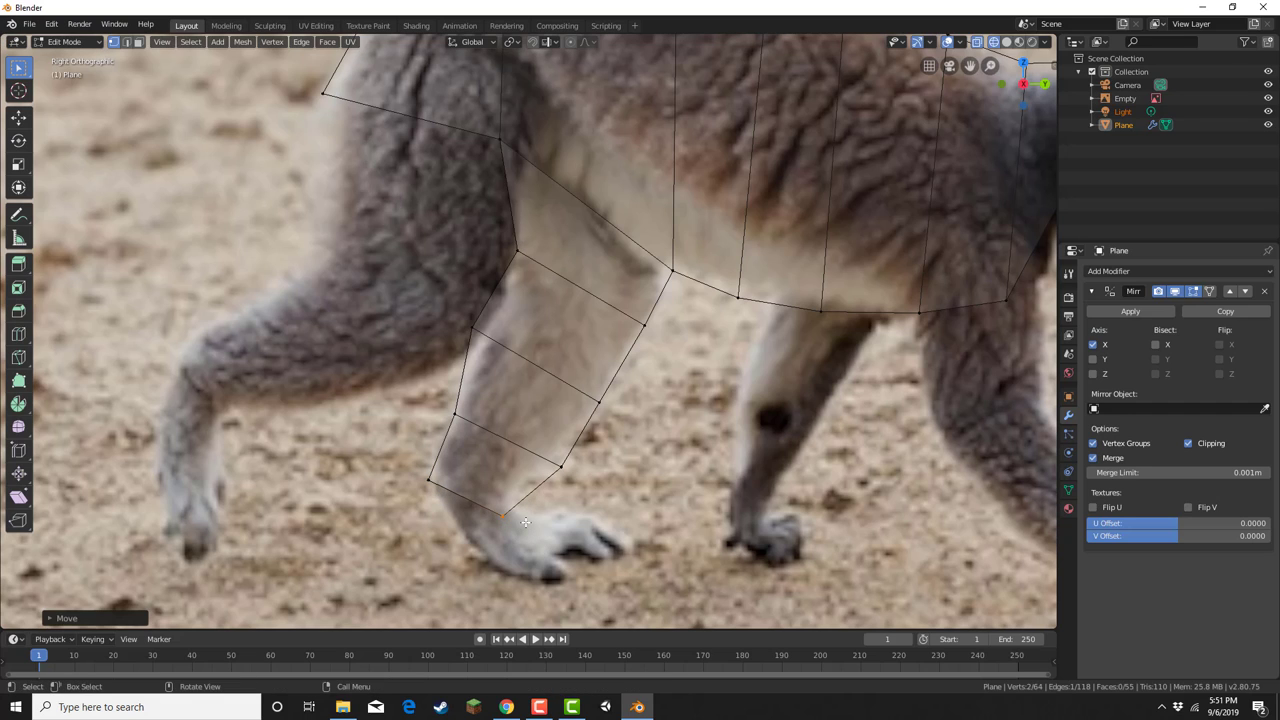
left_click_drag(536, 444, 578, 486)
key("g")
left_click(560, 476)
Adjust the front corners of the upper leg sections to follow the front contour of the lemur's hind leg.
left_click_drag(578, 380, 617, 421)
key("g")
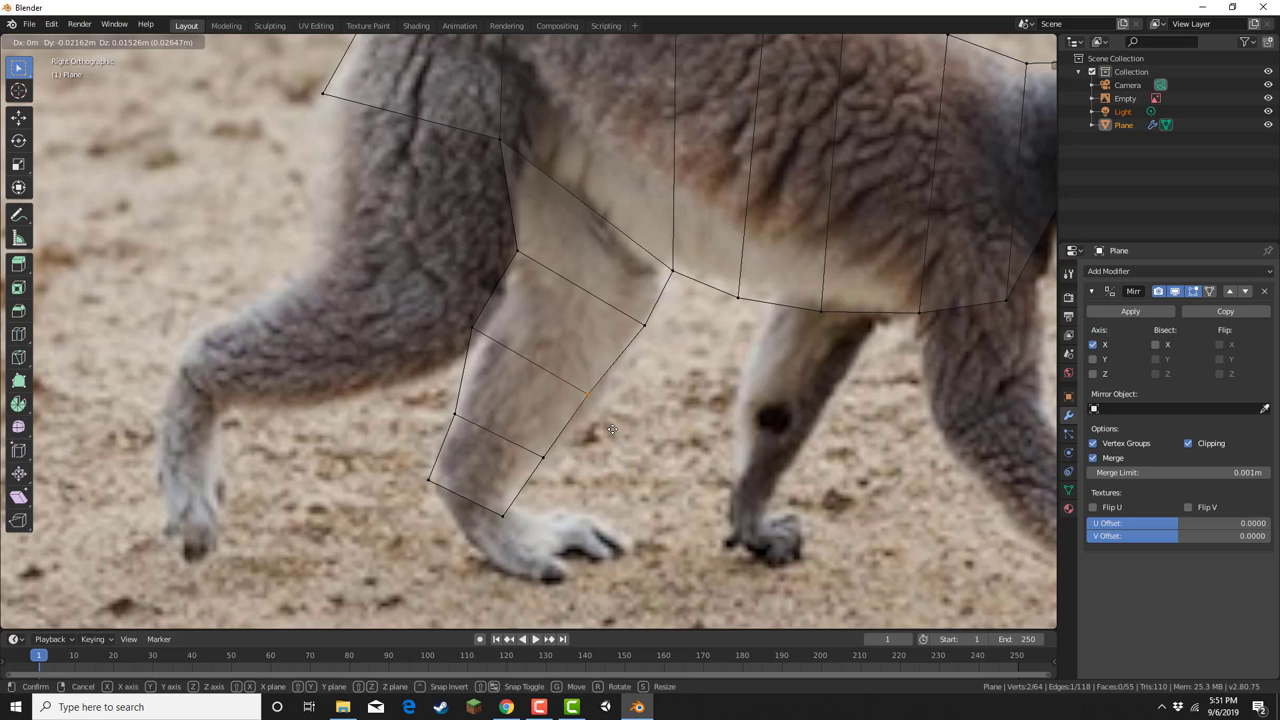
left_click(603, 410)
left_click_drag(611, 296, 662, 349)
key("g")
left_click(663, 355)
left_click_drag(555, 376, 609, 417)
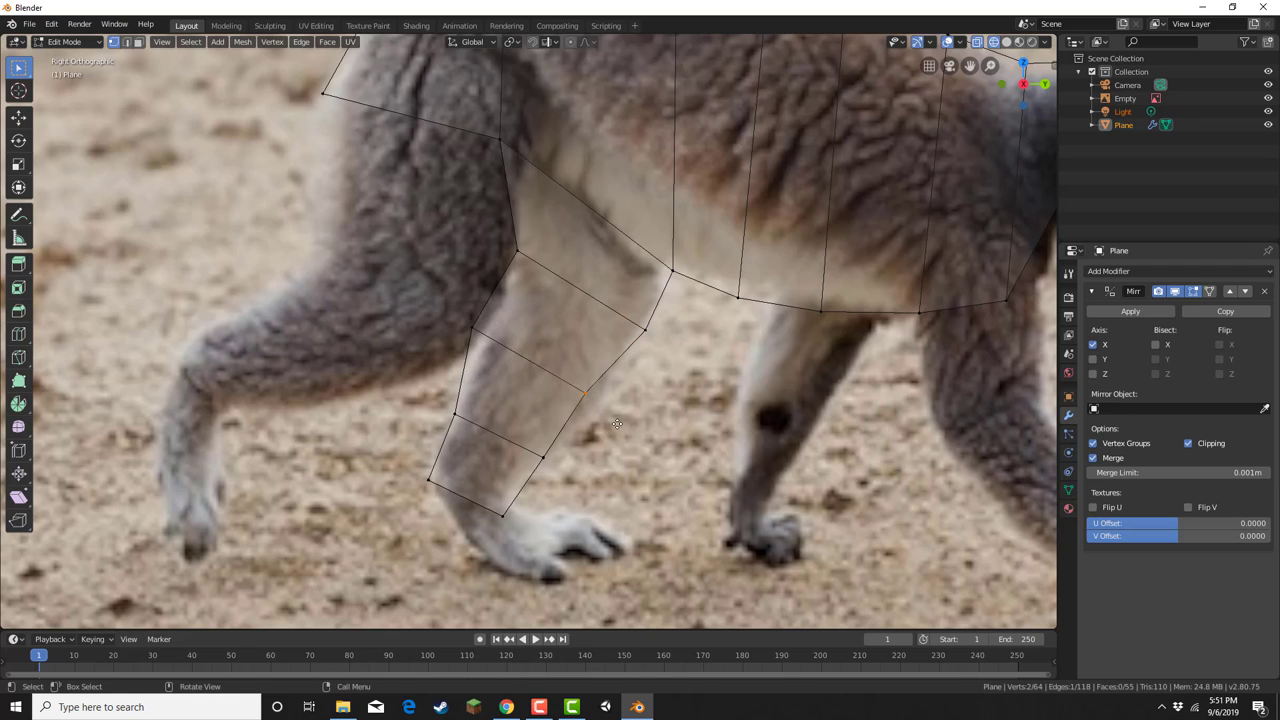
key("g")
left_click(617, 430)
Extrude the hind leg's lower end once more and move the new end onto the sole of the foot.
left_click_drag(407, 471, 517, 553)
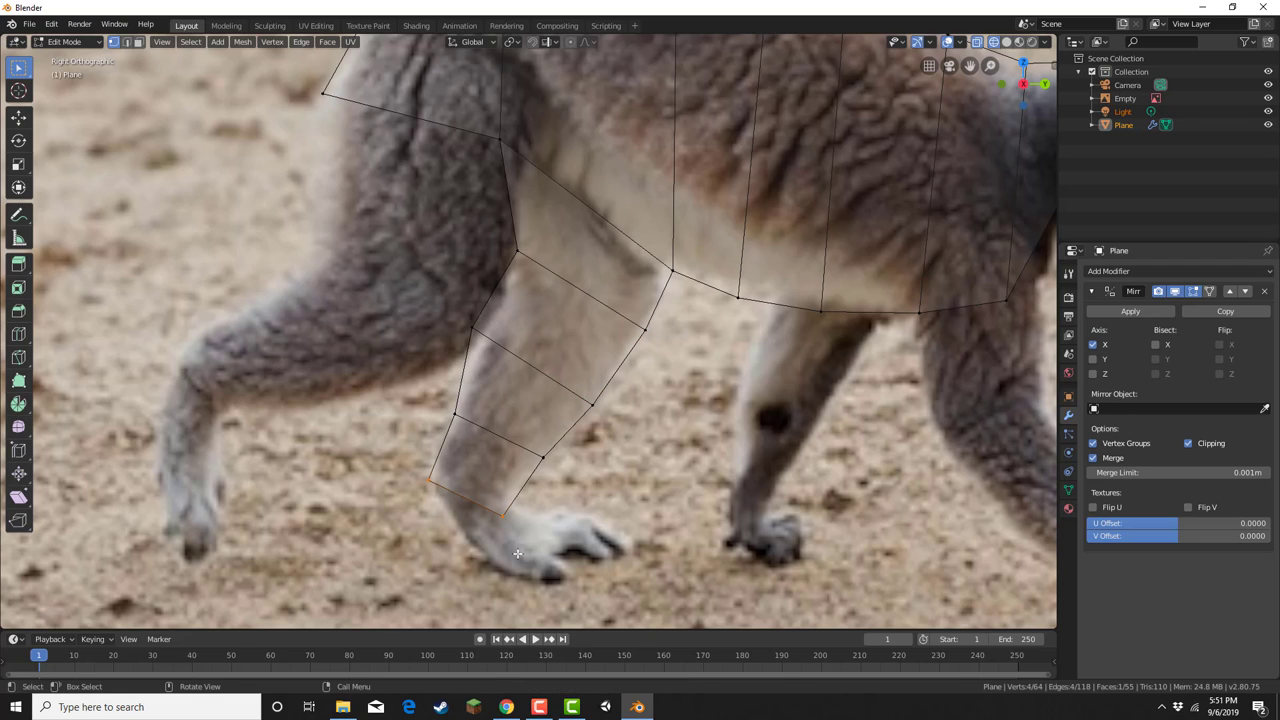
middle_click_drag(506, 549, 511, 508, "shift")
key("e")
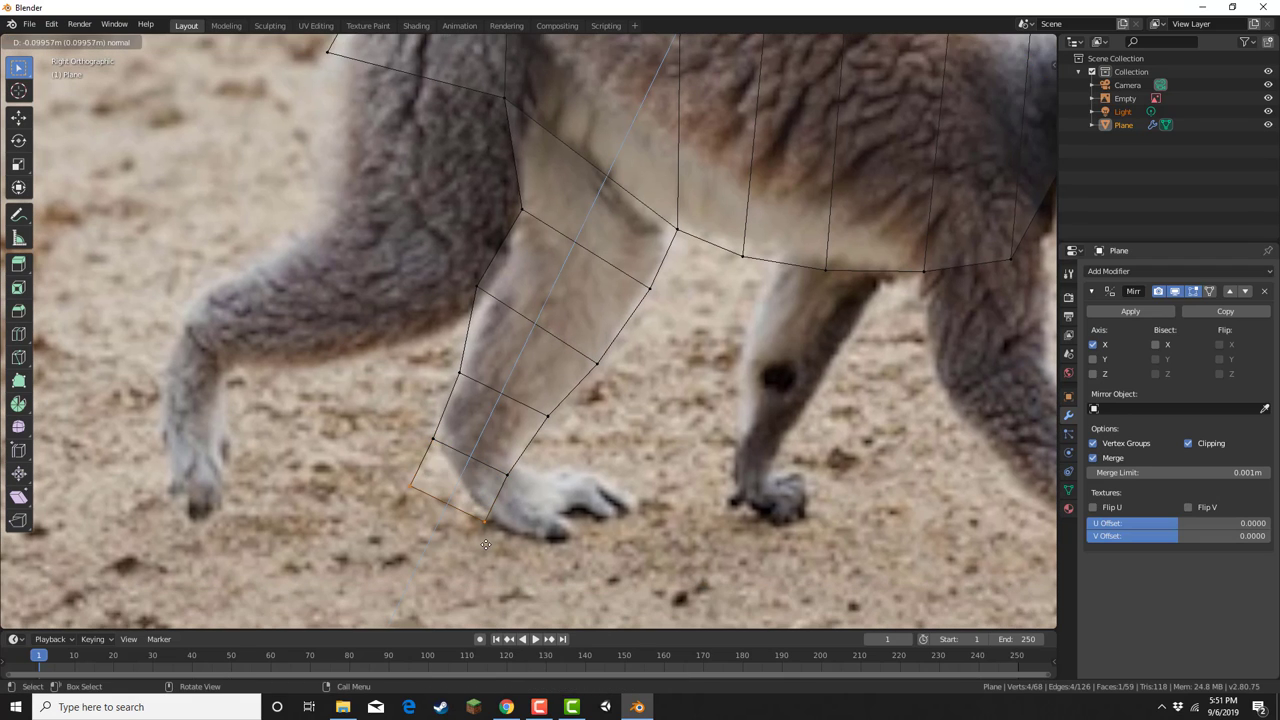
left_click(491, 546)
key("g")
left_click(540, 547)
Adjust the front ankle corner and the rear sole corner to follow the hind foot in the reference image.
key("g")
left_click_drag(509, 482, 471, 498)
left_click(525, 468)
left_click(466, 494)
key("g")
left_click(514, 541)
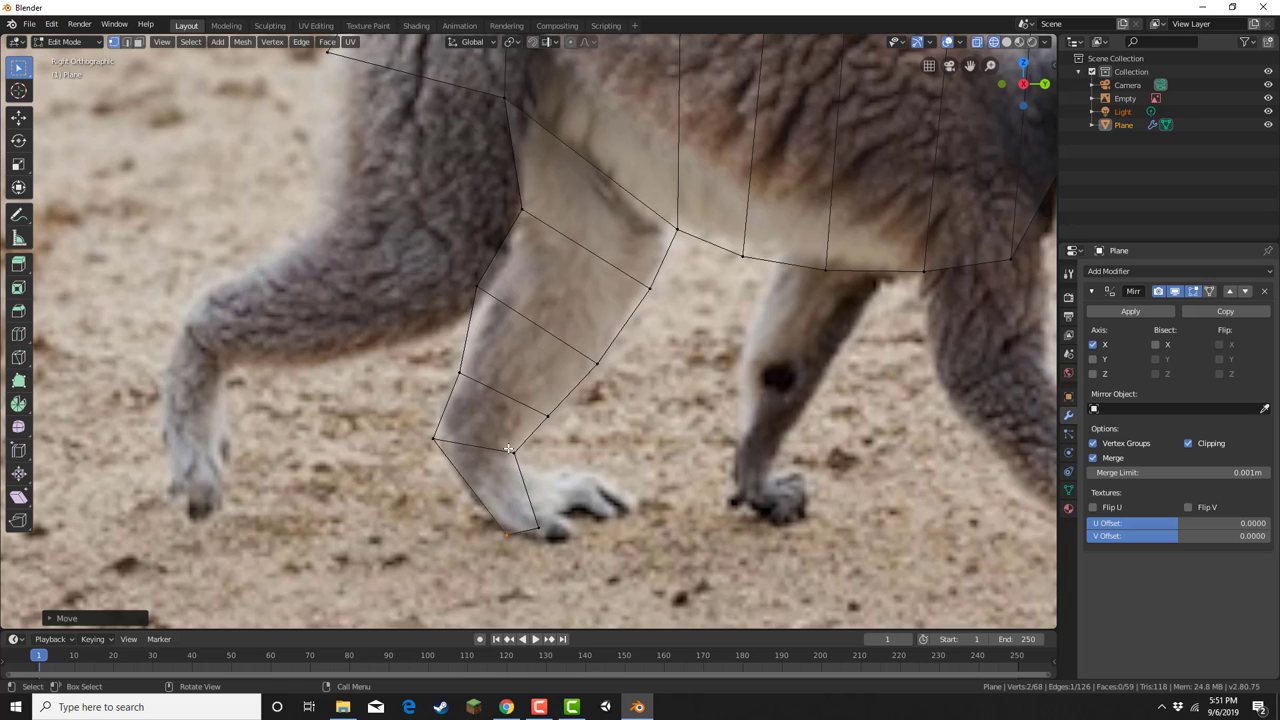
Extrude the front face of the hind foot forward and lower its bottom front corner to ground level.
left_click(509, 449, "shift")
key("e")
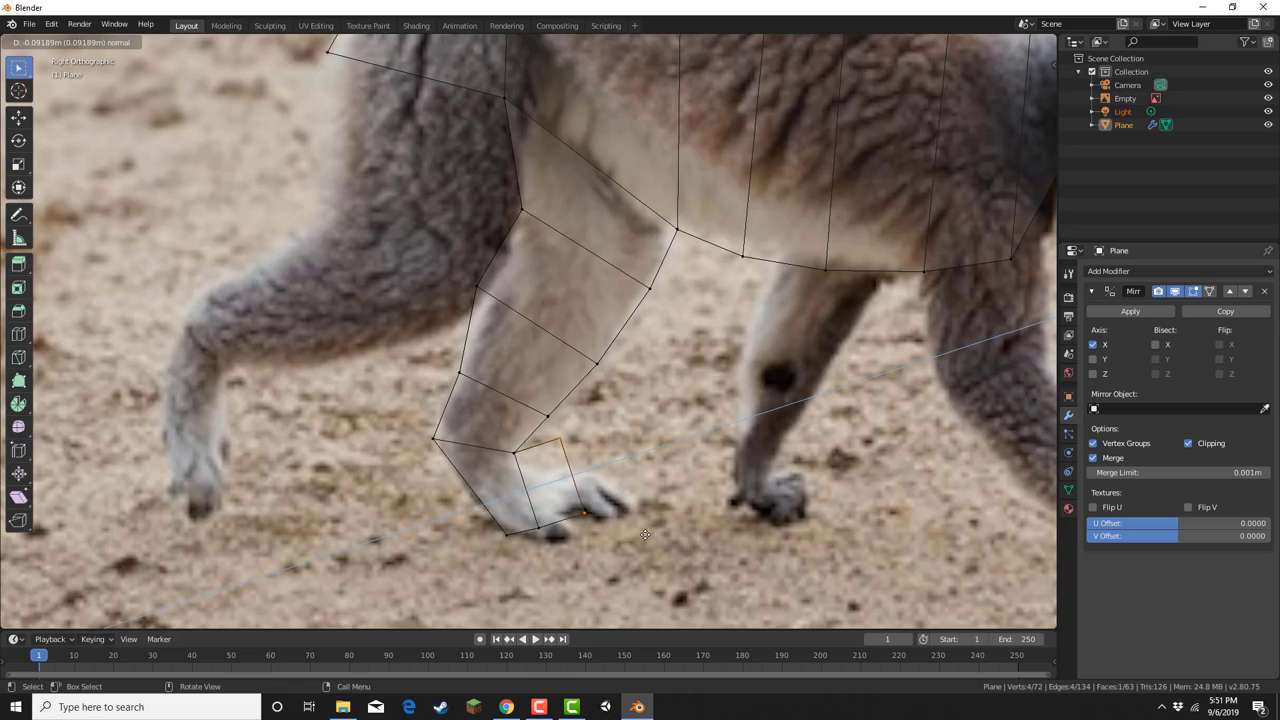
left_click(630, 484)
left_click_drag(580, 498, 608, 527)
key("g")
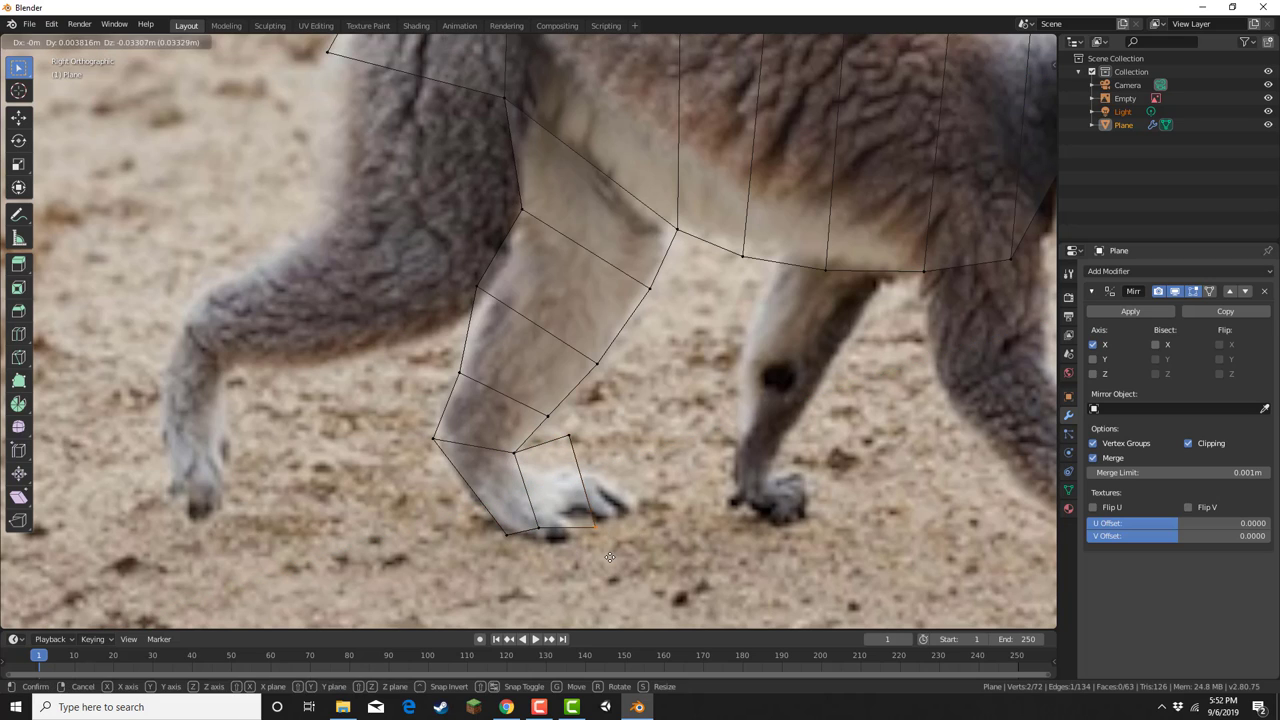
left_click(618, 561)
Level the middle corner of the sole and lower the foot's upper corners onto the top of the hind foot.
left_click_drag(528, 513, 550, 541)
key("g")
left_click(546, 549)
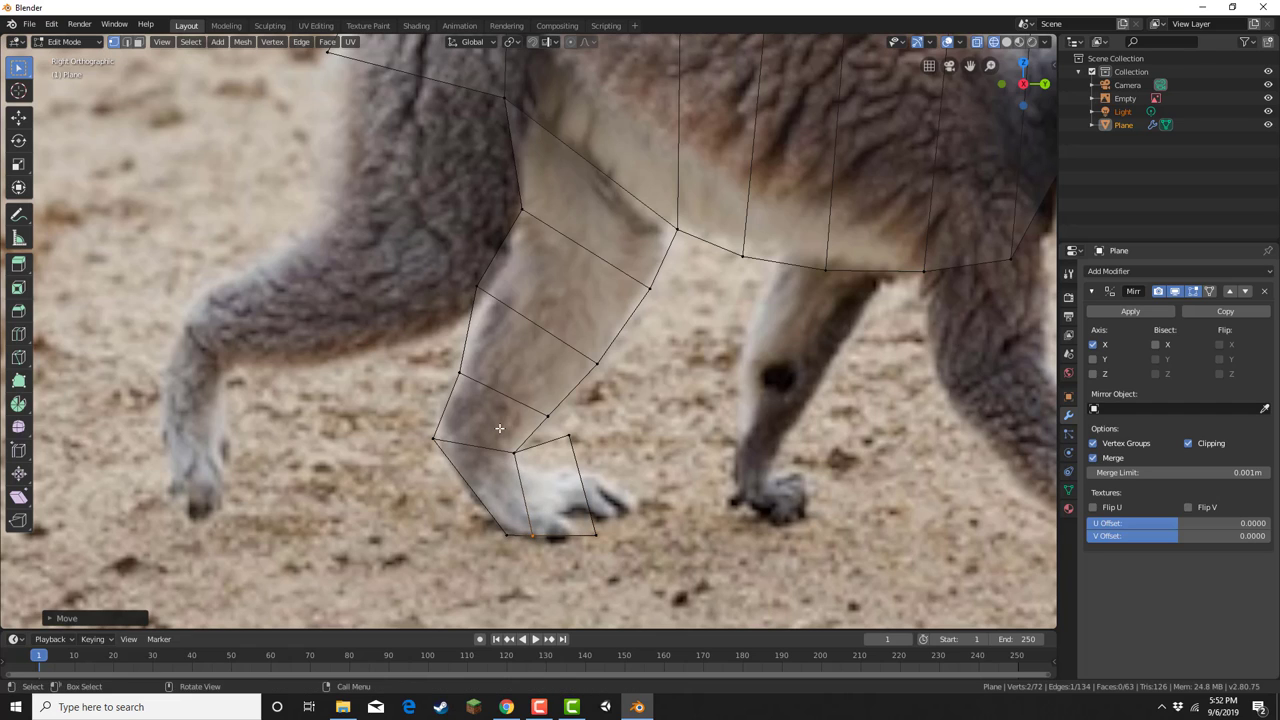
left_click_drag(500, 430, 535, 474)
key("g")
left_click(533, 487)
left_click_drag(553, 427, 602, 464)
key("g")
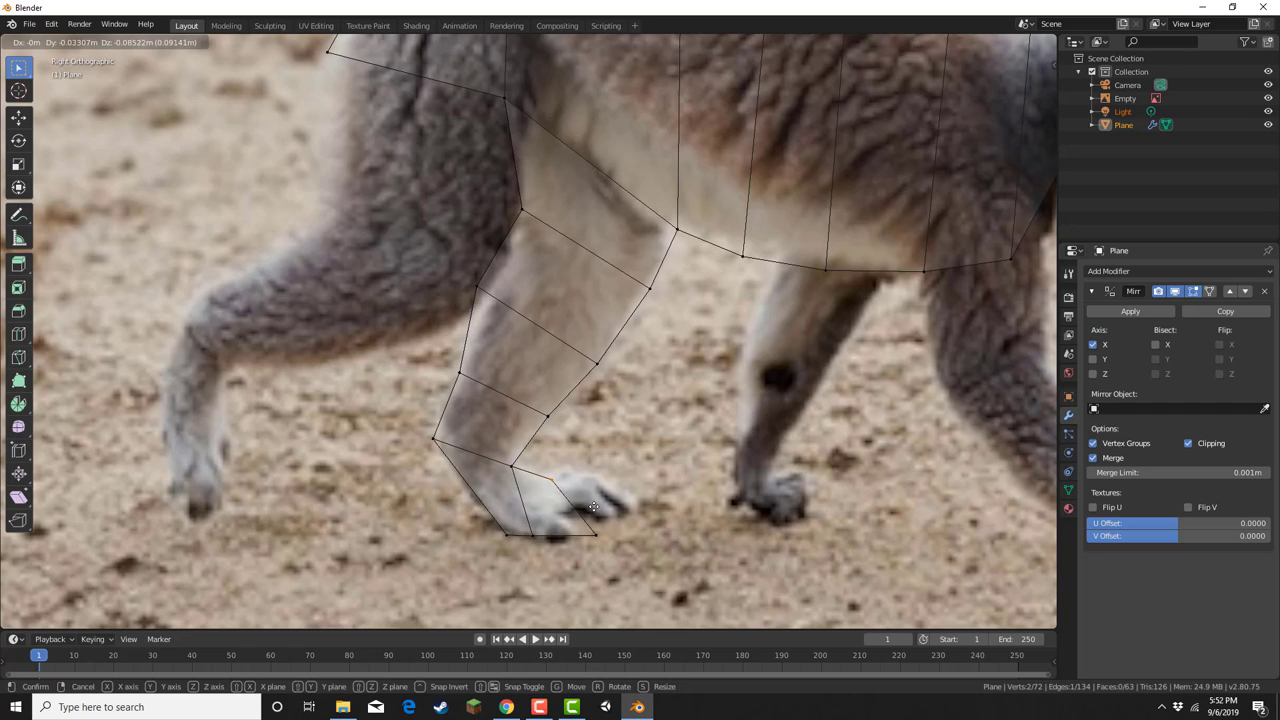
left_click(608, 498)
Raise the hind foot's lower front corner toward the gap between the toes.
middle_click_drag(641, 550, 576, 432, "shift")
scroll(589, 493, "up", 4)
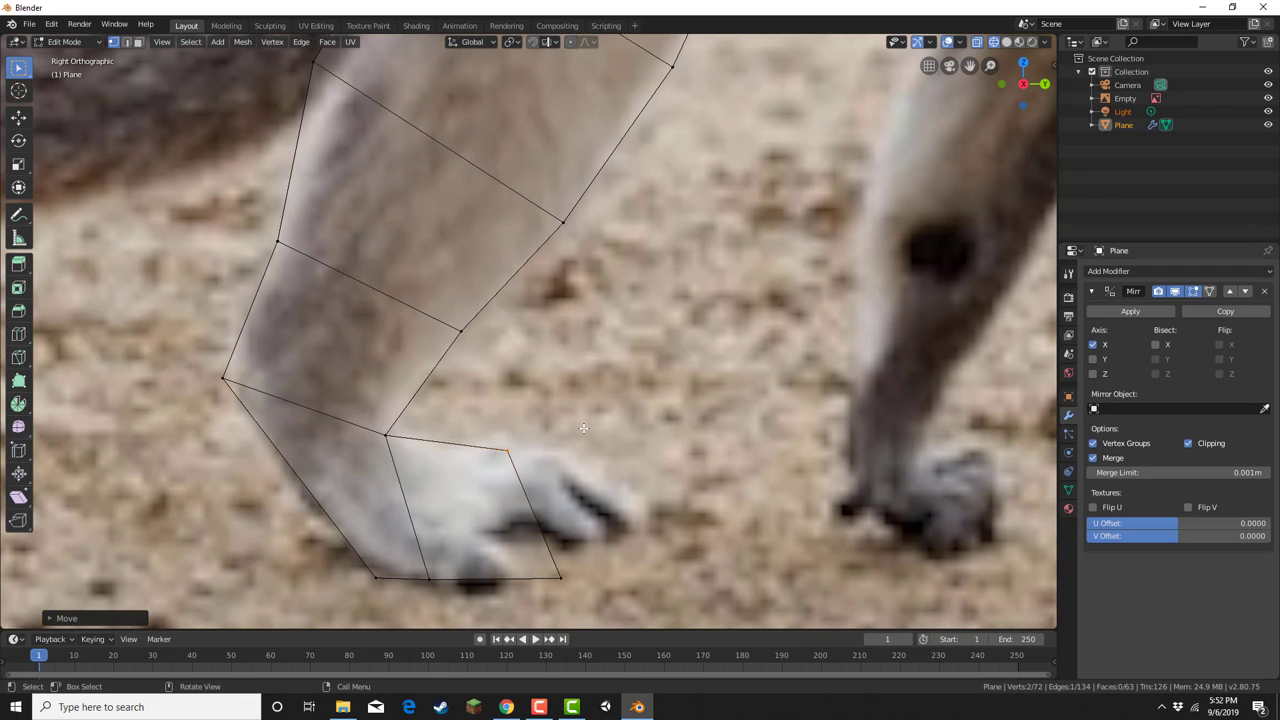
mouse_move(590, 540)
left_mouse_down()
mouse_move(477, 611)
mouse_move(557, 537)
mouse_move(576, 541)
left_mouse_up()
key("g")
left_click(584, 576)
Extrude the underside of the front foot section down as the lowest toe and adjust the toe's rear corners.
middle_click_drag(582, 552, 574, 496, "shift")
key("e")
left_click(400, 544)
left_click_drag(400, 544, 440, 562)
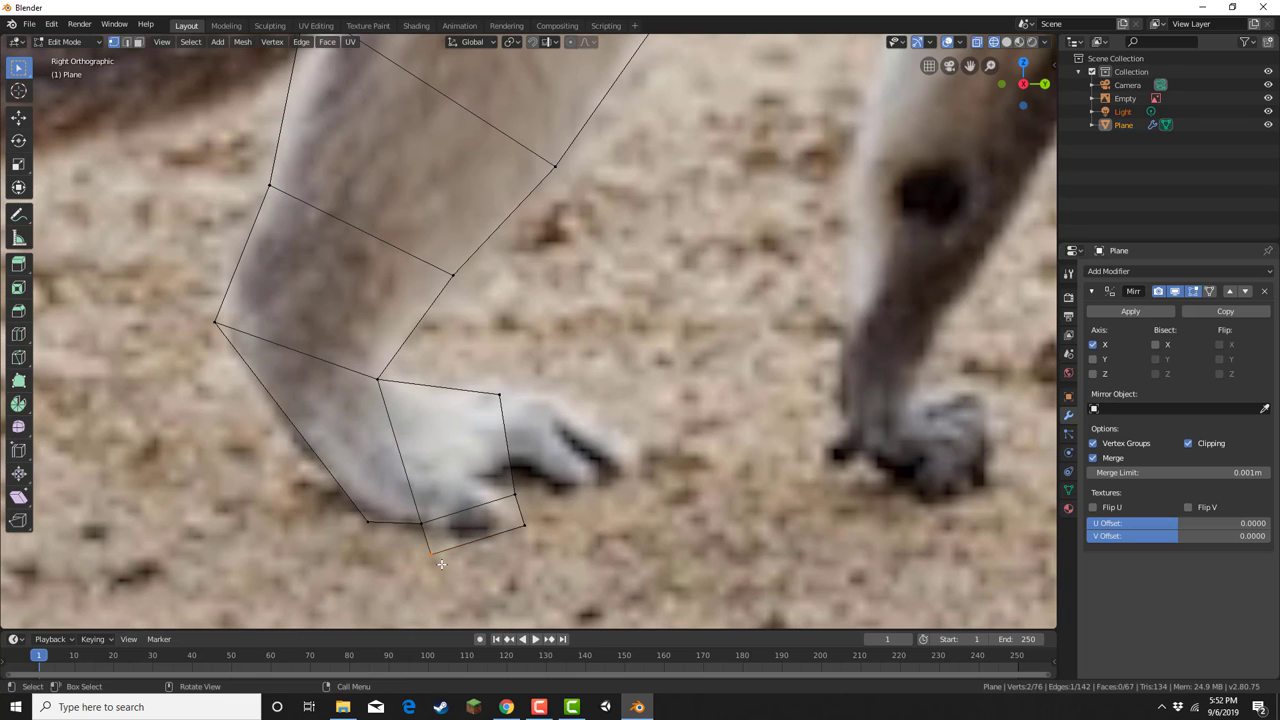
key("g")
left_click(452, 558)
left_click_drag(403, 504, 452, 528)
key("g")
left_click(452, 512)
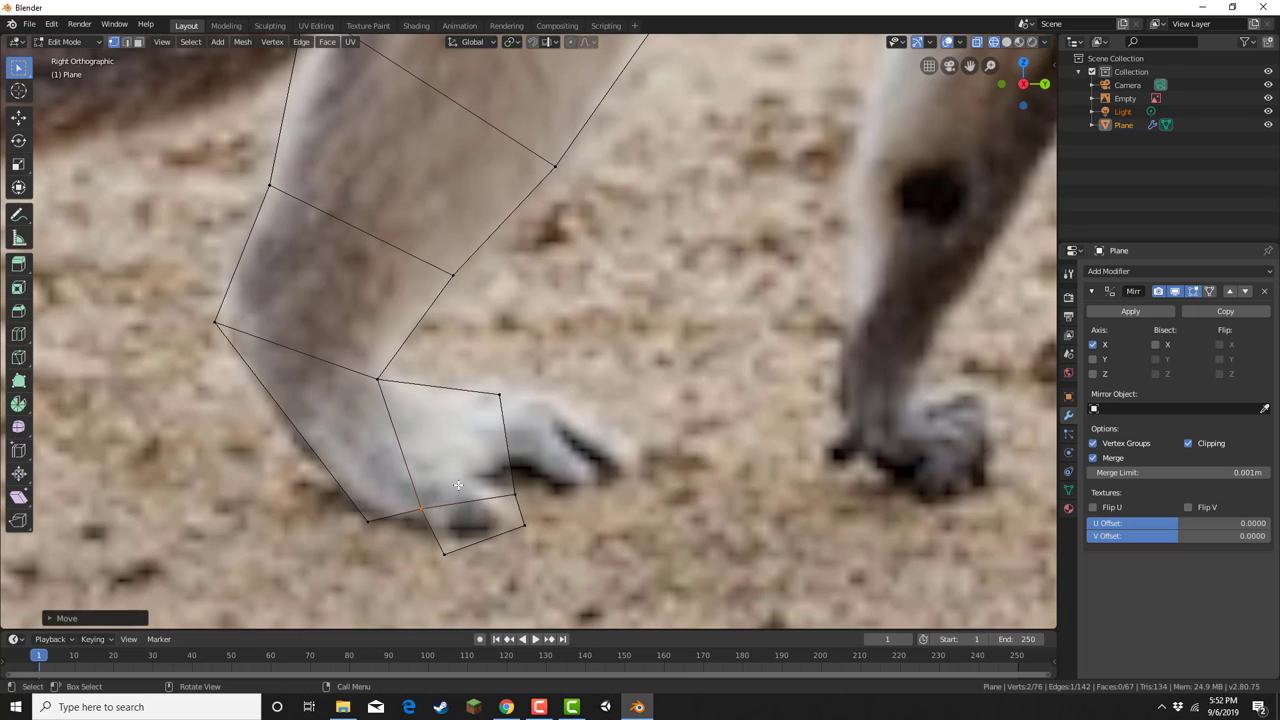
Move the lowest toe's front edge back and raise its bottom rear corner to match the reference toe.
left_click_drag(499, 480, 535, 545)
key("g")
left_click(518, 513)
key("g")
left_click(517, 546)
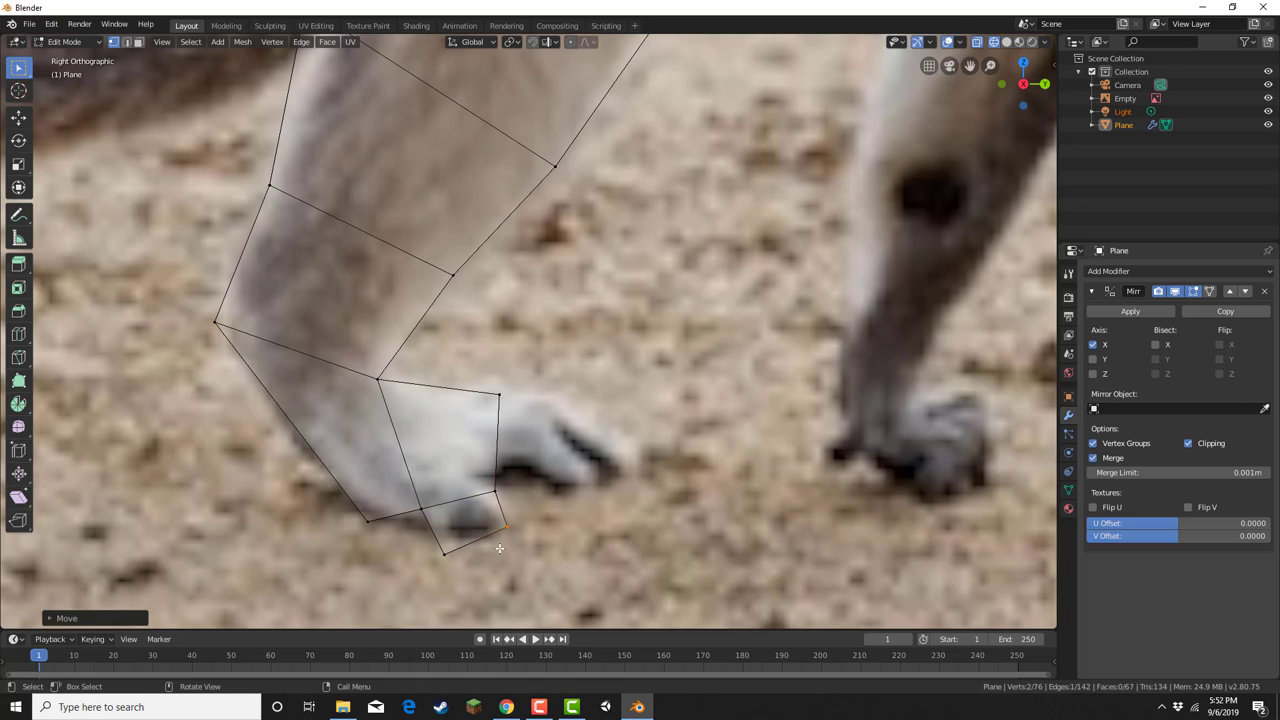
left_click_drag(433, 543, 468, 567)
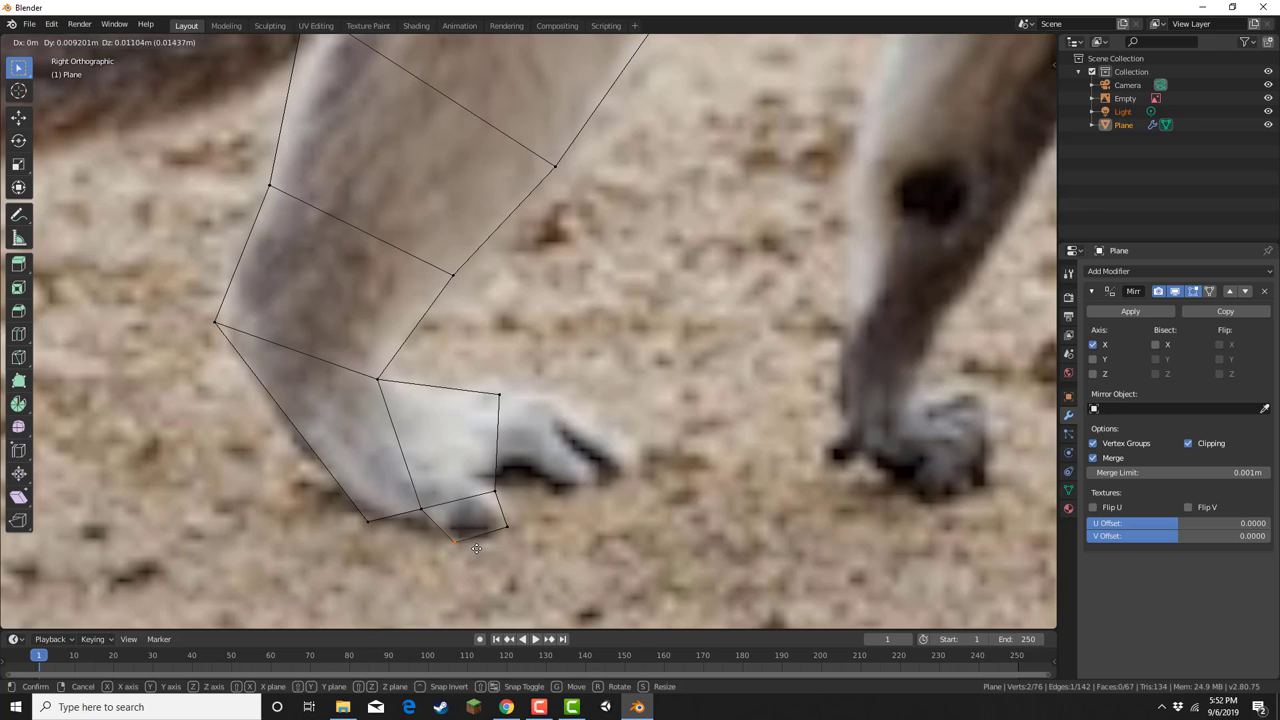
left_click(478, 546)
Subdivide the front face of the hind foot and extrude its upper half forward as the top toe.
left_click_drag(471, 354, 498, 460)
left_click_drag(525, 510, 525, 509)
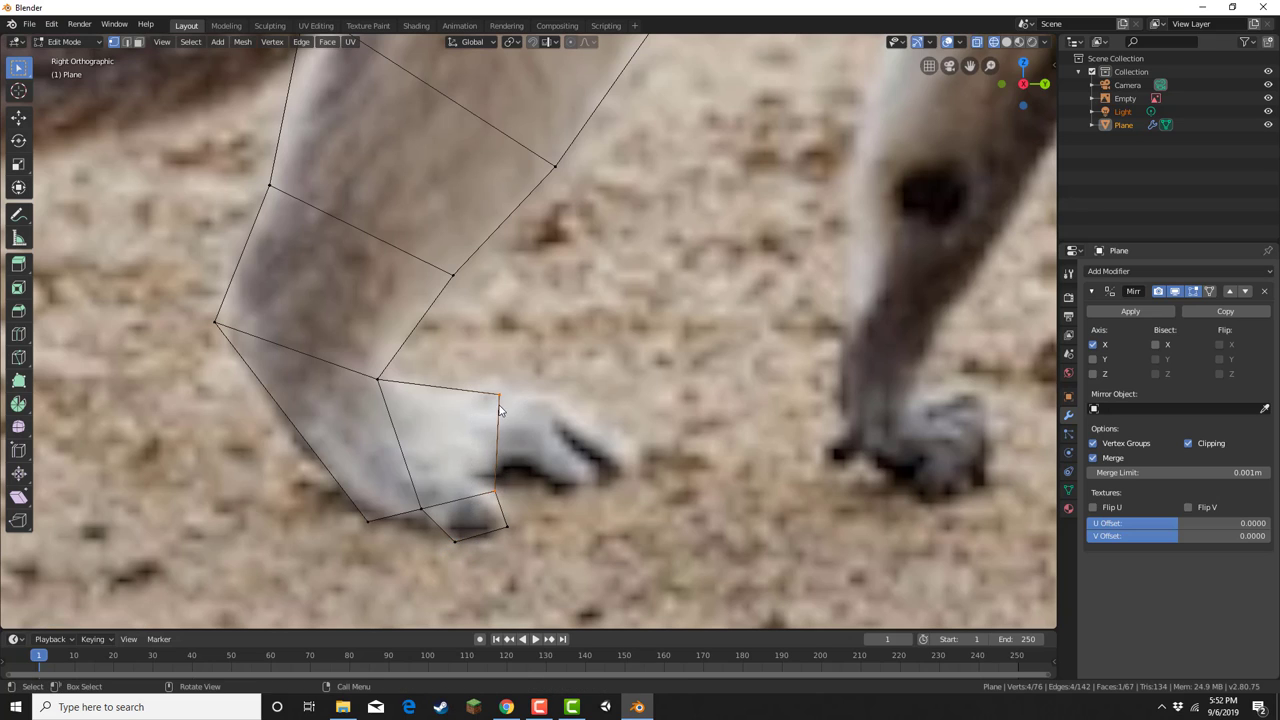
right_click(497, 400)
left_click(492, 360)
left_click_drag(478, 379, 530, 461)
key("e")
left_click(619, 467)
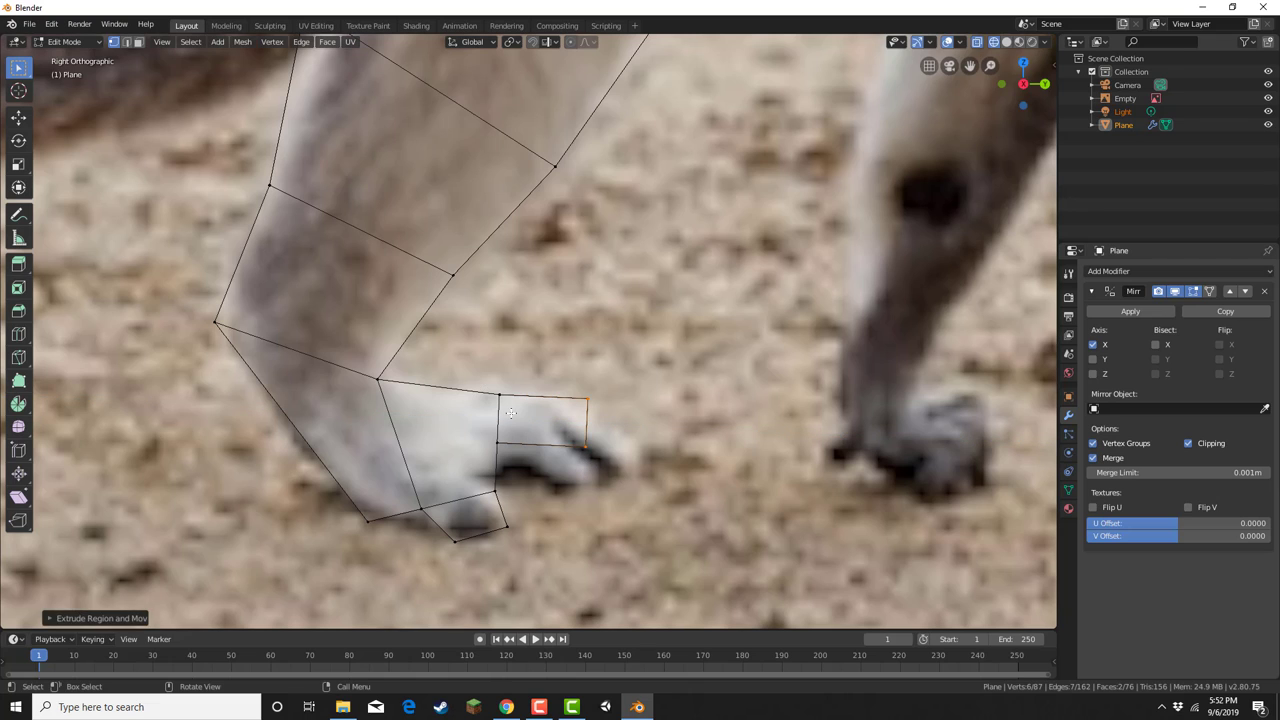
Adjust the top toe's upper corners and lower base corner so the toe slopes down like the reference.
left_click_drag(482, 379, 607, 435)
key("g")
left_click(522, 414)
left_click_drag(474, 433, 506, 459)
key("g")
left_click(504, 449)
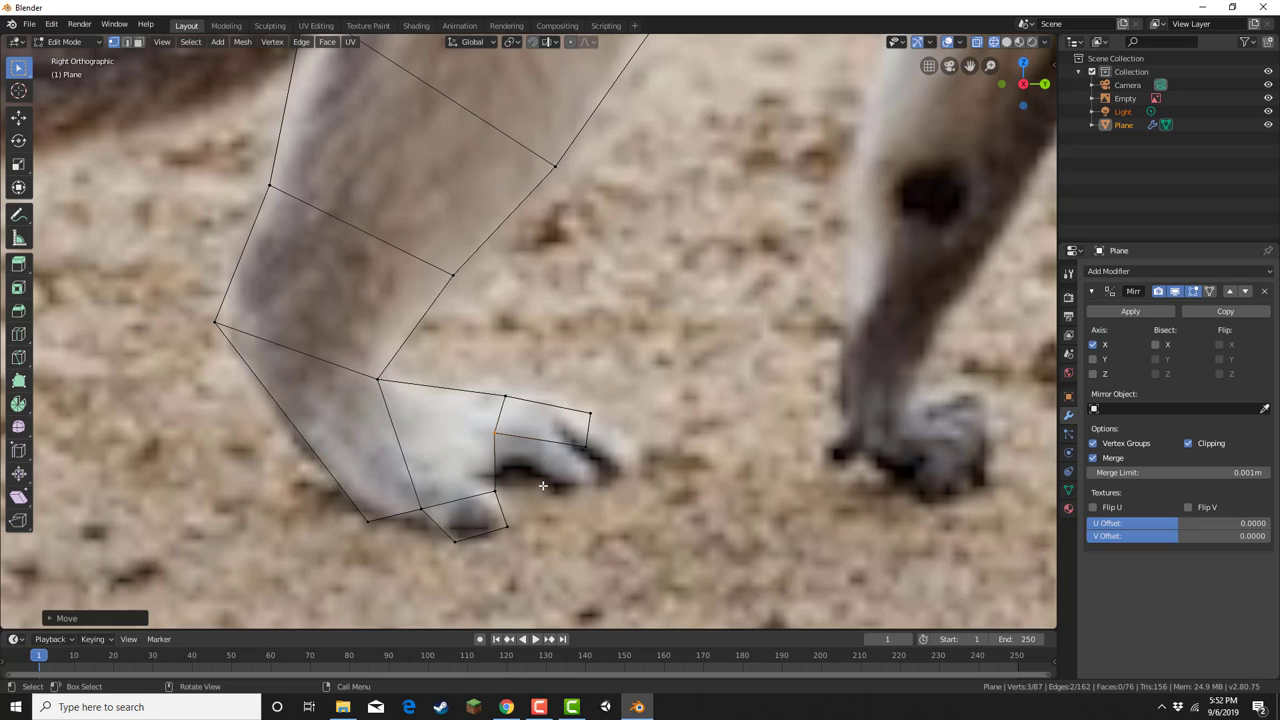
left_click_drag(508, 507, 489, 453, "shift")
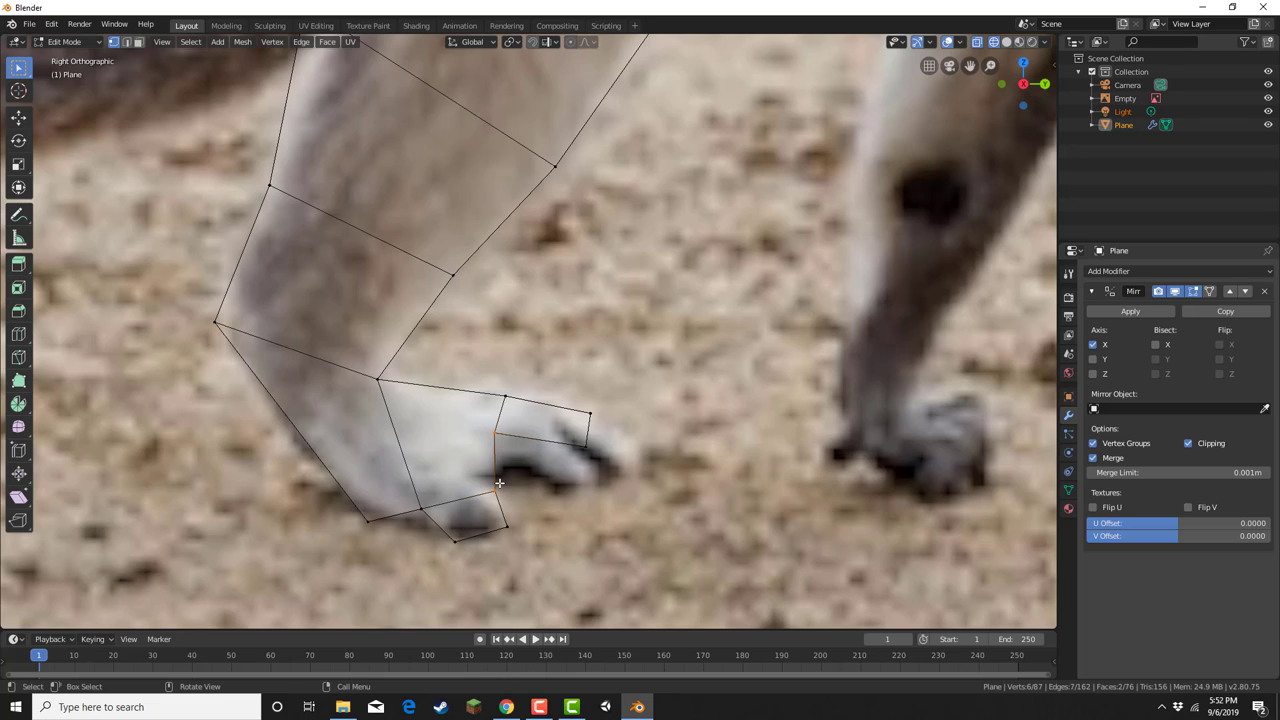
key("e")
left_click(567, 491)
key("g")
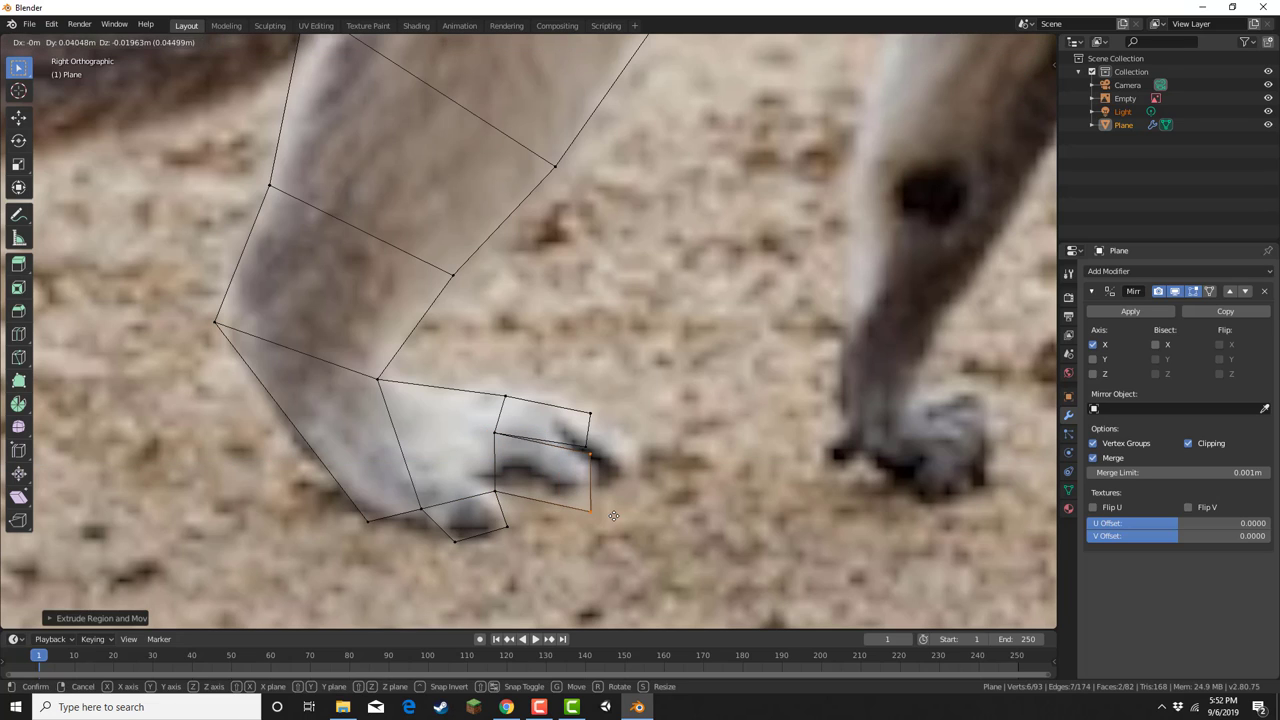
left_click(614, 516)
left_click_drag(481, 483, 511, 505)
key("ctrl+z")
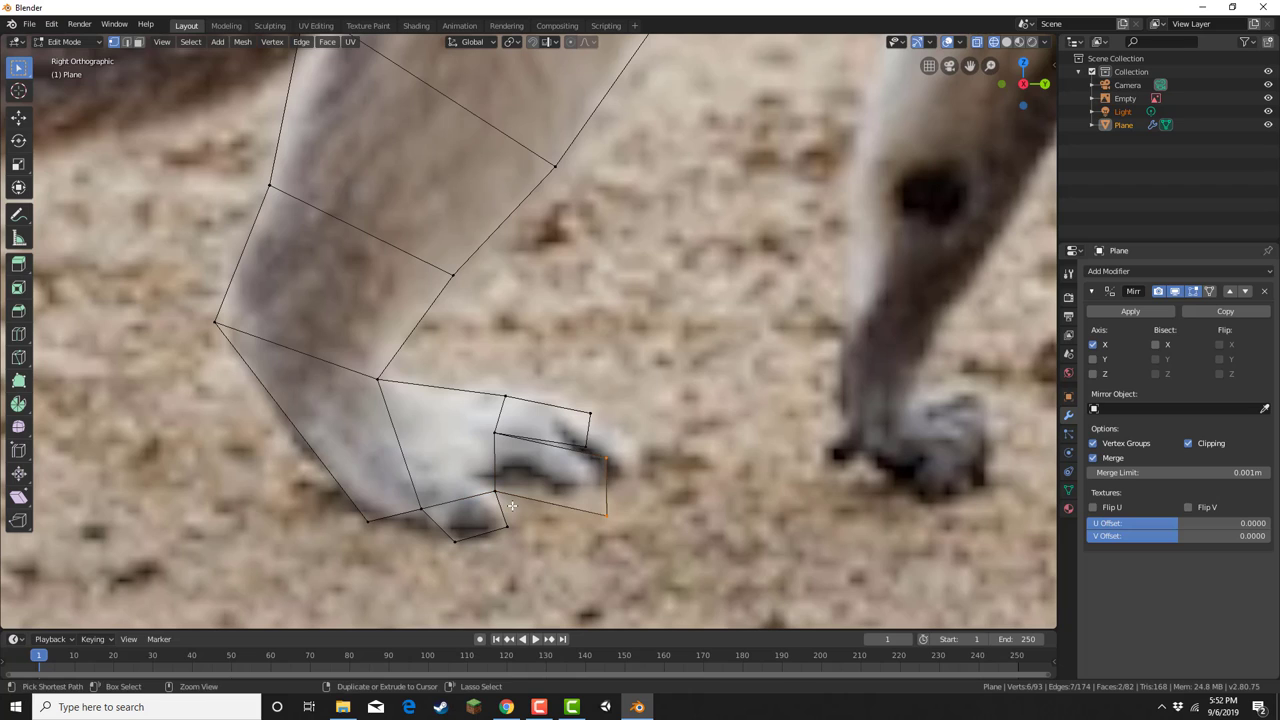
key("ctrl+z")
key("ctrl+z")
Subdivide the lower half of the foot's front face and extrude its upper part forward and down as a middle toe.
right_click(498, 468)
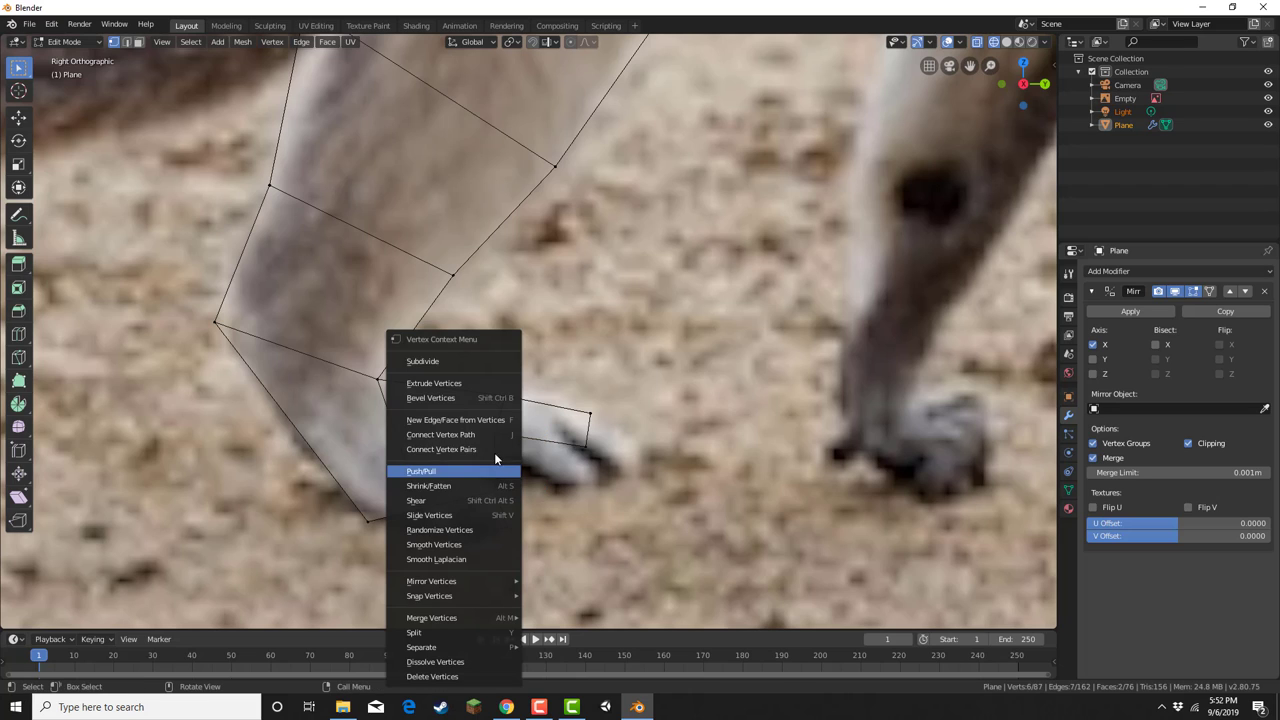
left_click(472, 361)
key("b")
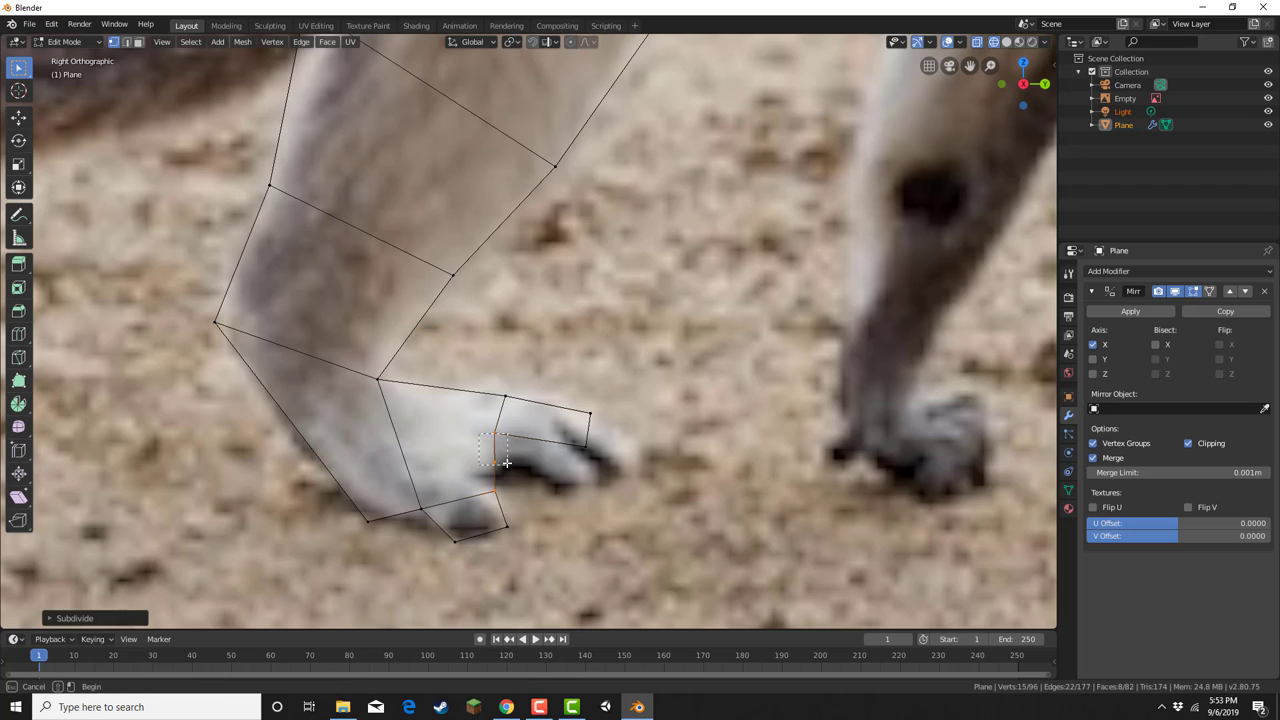
left_click_drag(481, 434, 506, 462)
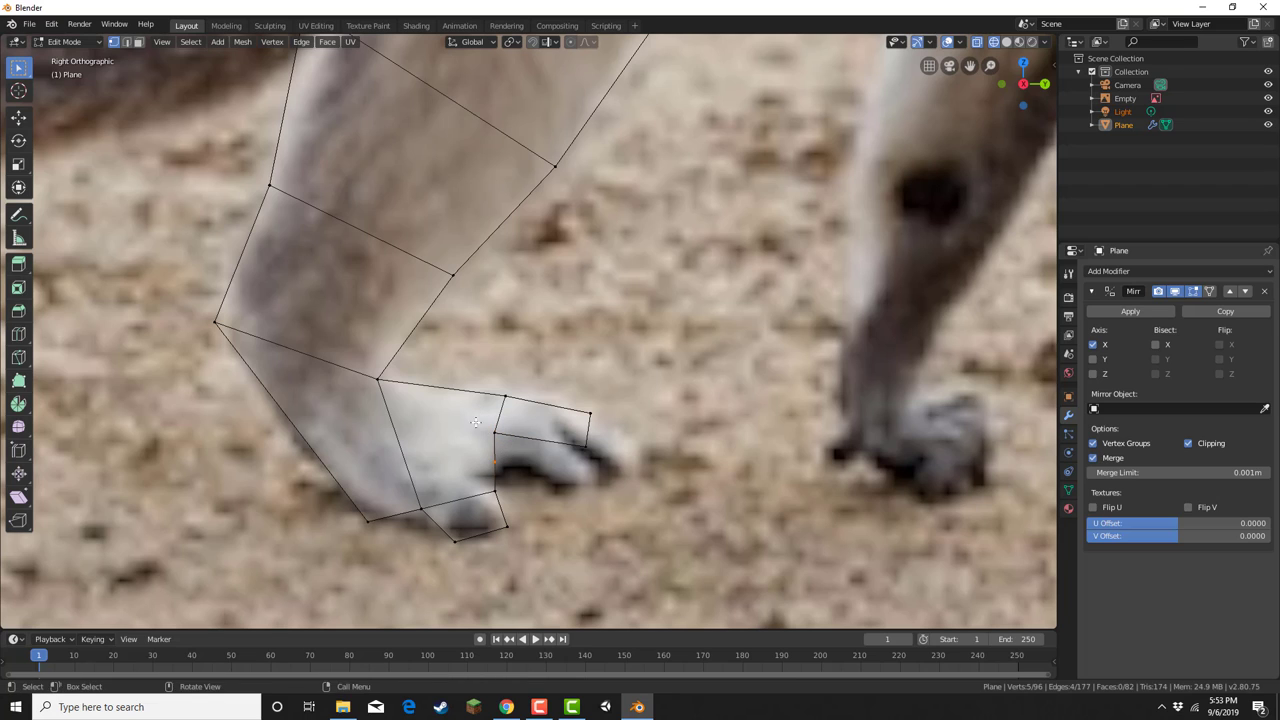
key("e")
left_click(576, 487)
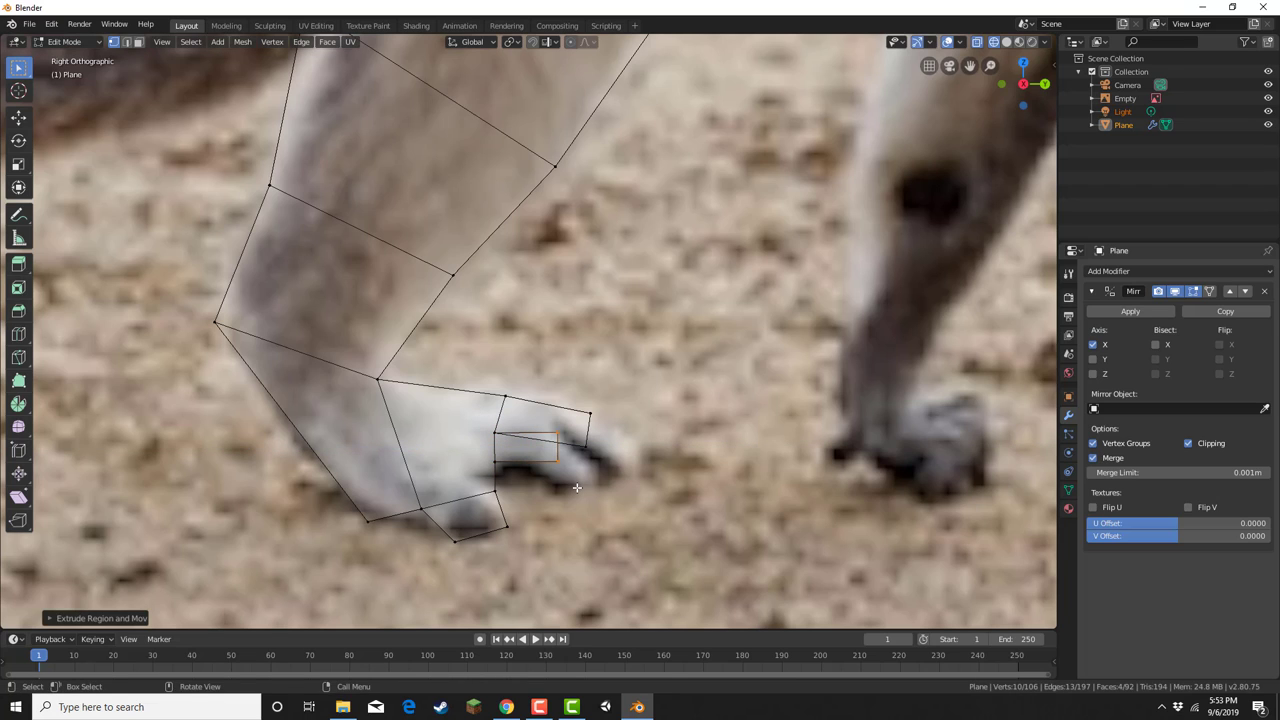
key("g")
left_click(604, 508)
Extrude the remaining lower part of the foot's front face forward as another toe beneath the middle one.
left_click_drag(471, 448, 506, 504)
key("e")
left_click(577, 459)
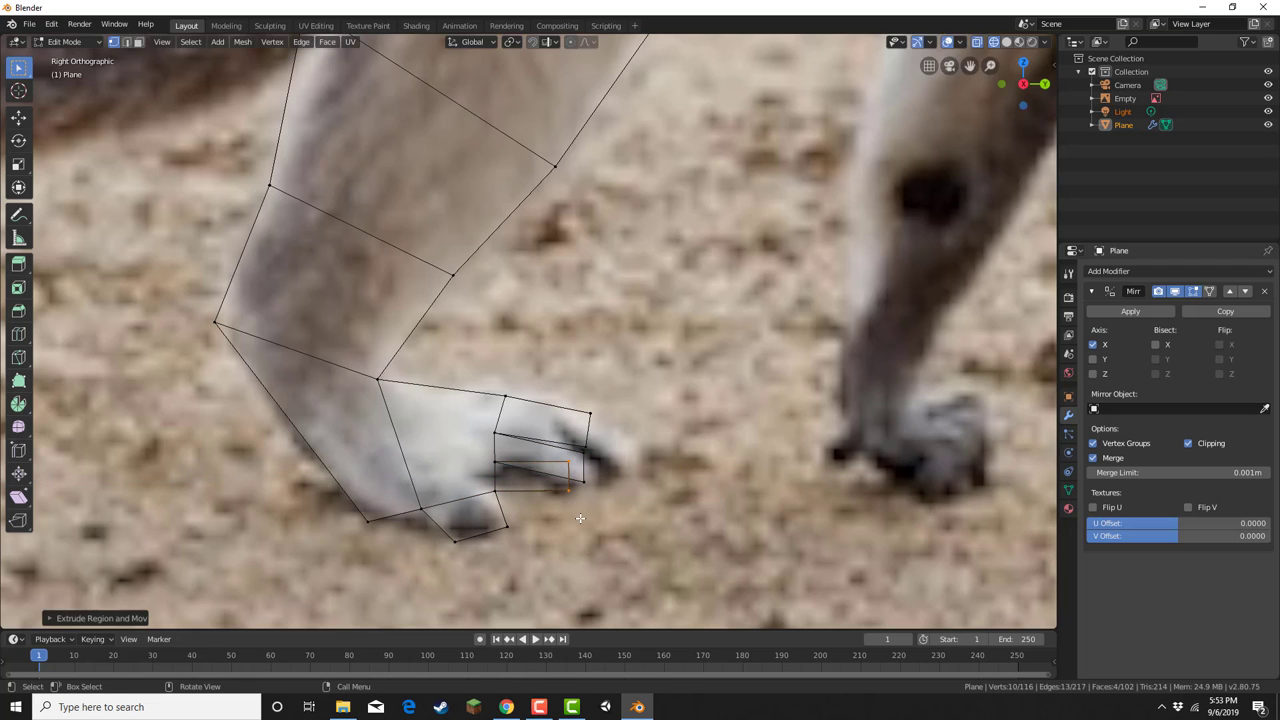
key("g")
left_click(599, 481)
Extrude the body's underside face below the shoulder downward to start the front leg.
scroll(688, 310, "down", 5)
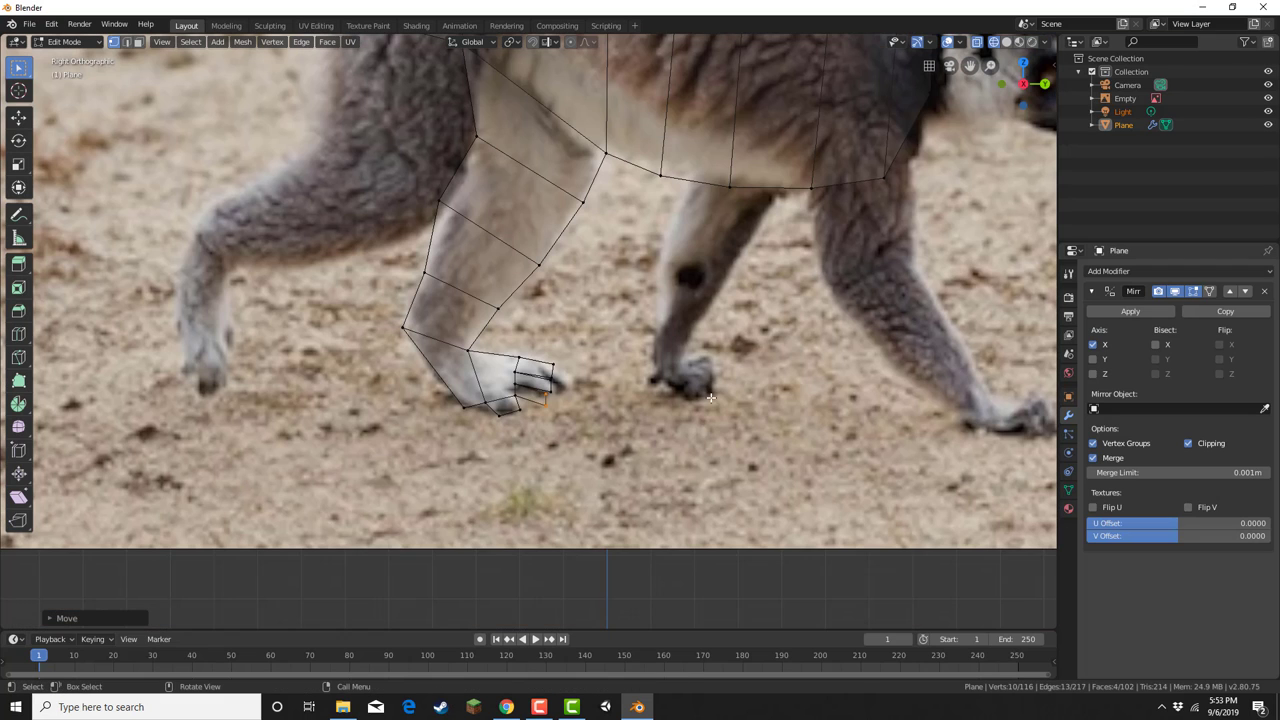
middle_click_drag(710, 397, 478, 461, "shift")
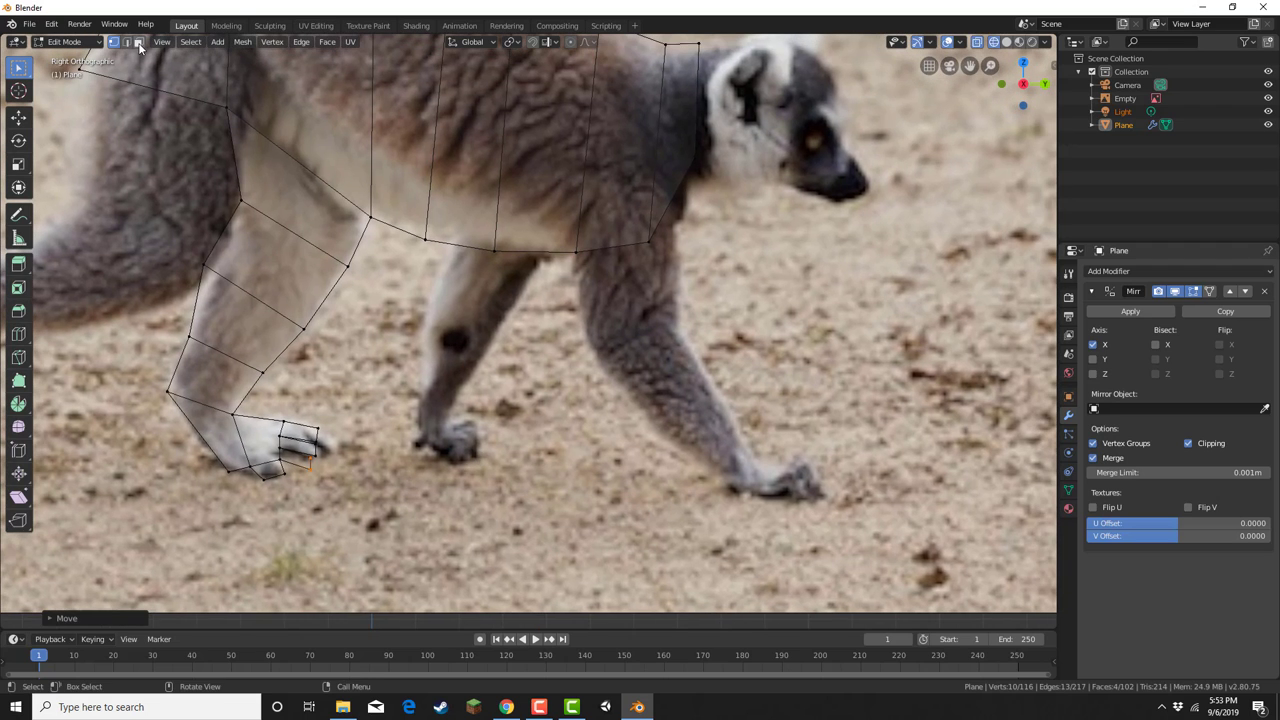
middle_click_drag(543, 382, 545, 362)
left_click(629, 191)
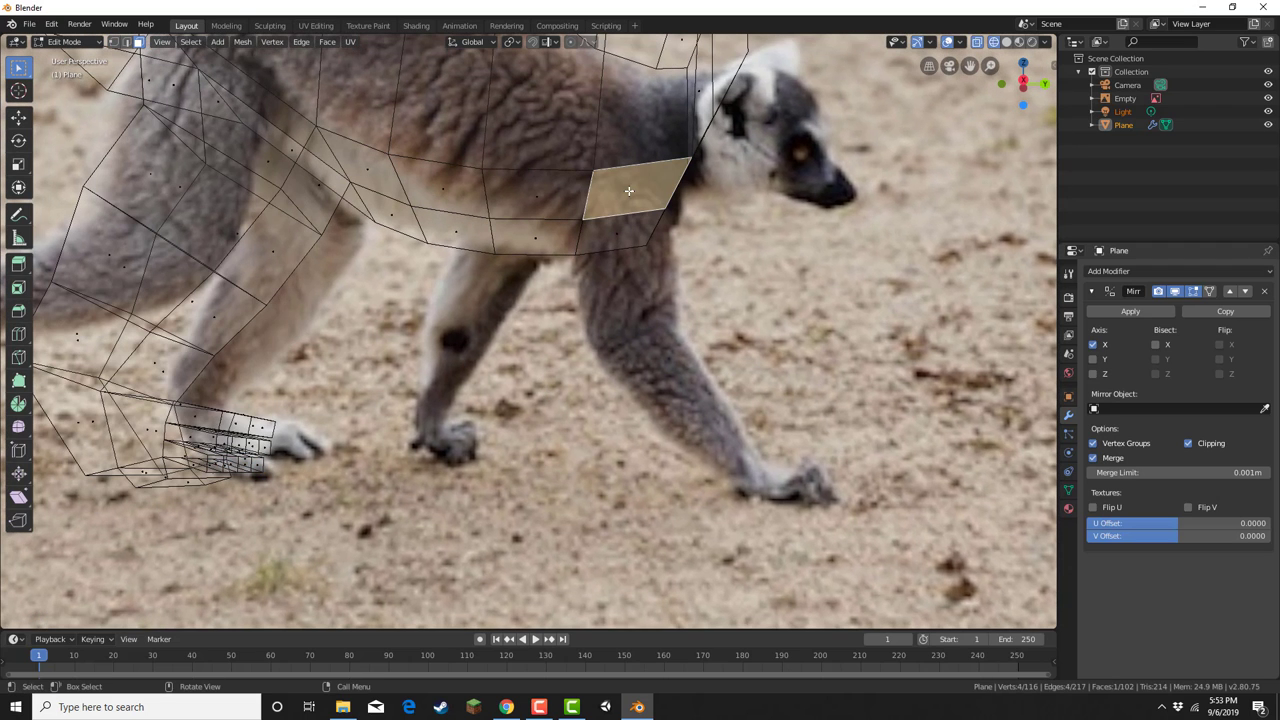
key("e")
left_click(637, 249)
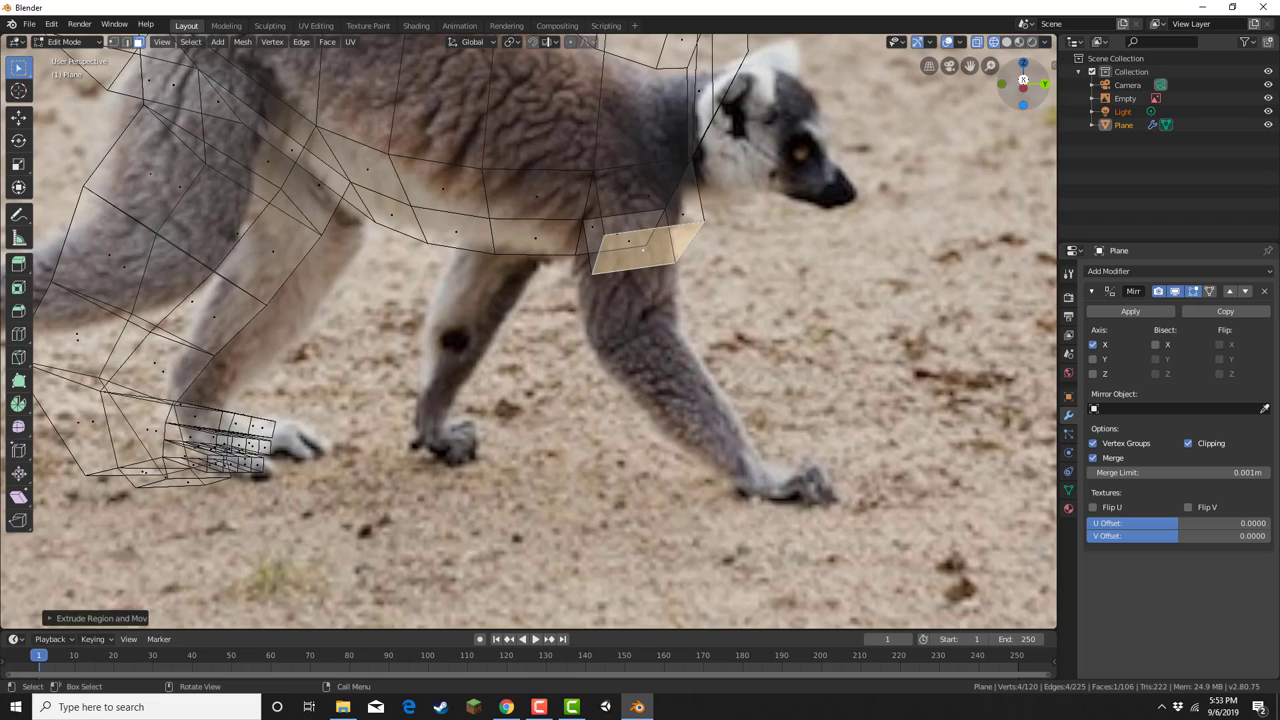
Move the front leg section's lower edge and upper front corner forward to the front of the reference leg.
key("KP_3")
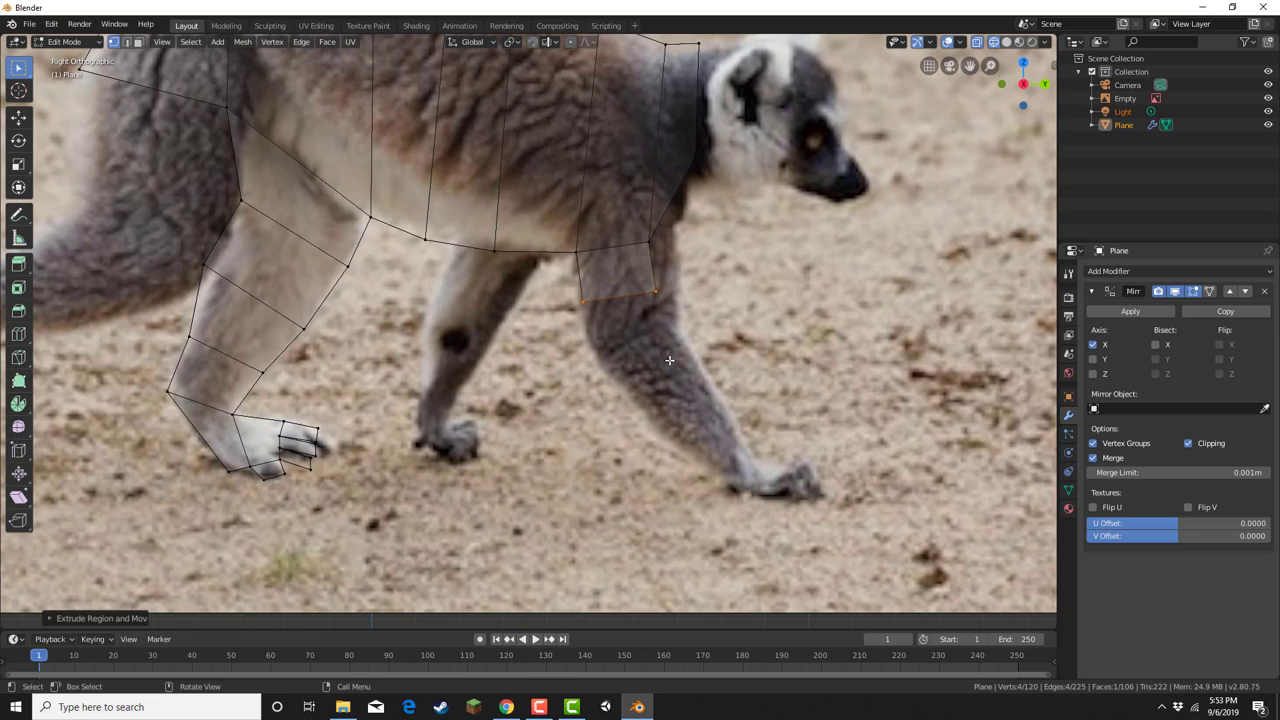
left_click_drag(643, 216, 667, 257, "shift")
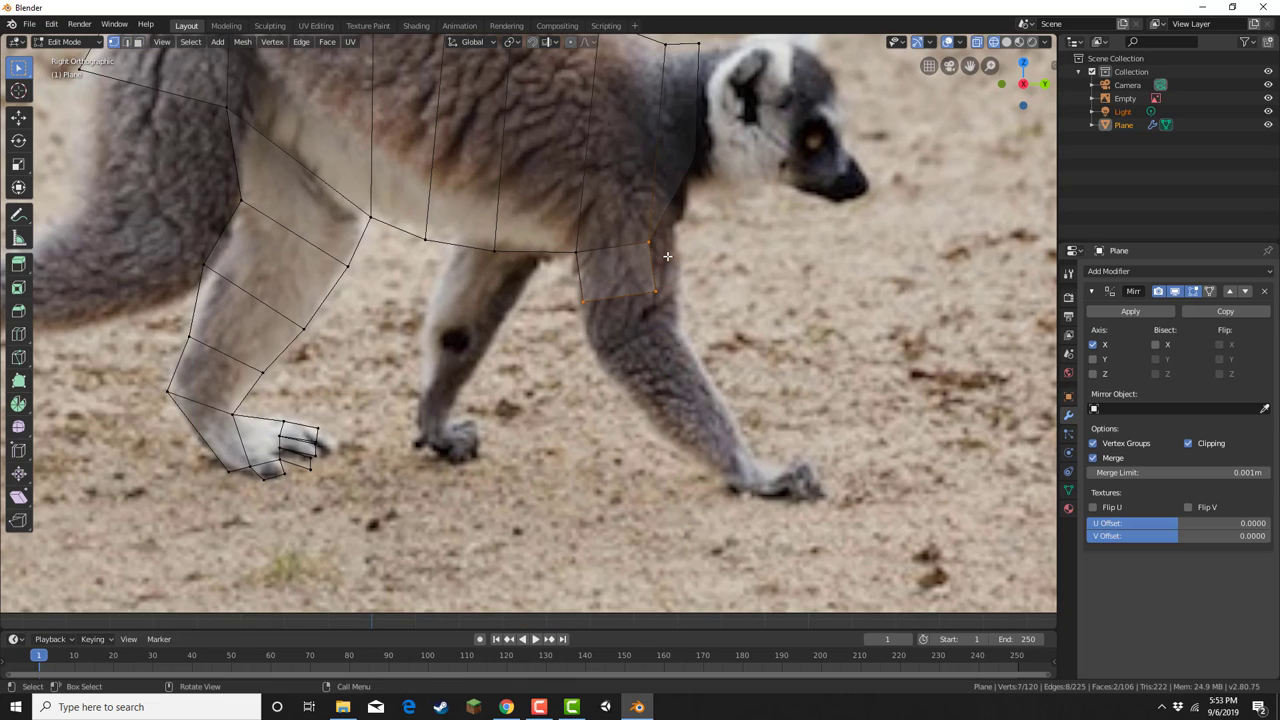
key("g")
left_click(687, 258)
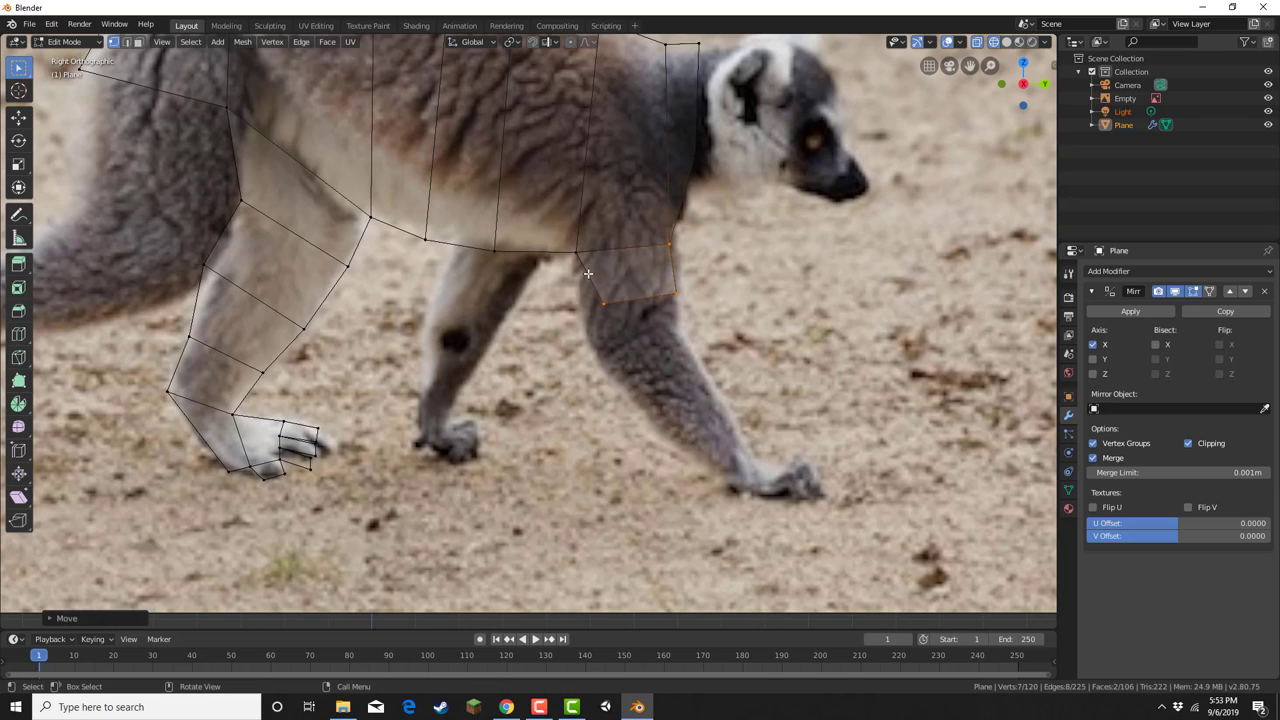
Move the front leg section's lower rear corner back, then adjust its lower and upper front corners to the leg outline.
key("b")
left_click_drag(588, 276, 624, 311)
key("g")
left_click(602, 315)
key("b")
left_click_drag(655, 267, 718, 308)
key("g")
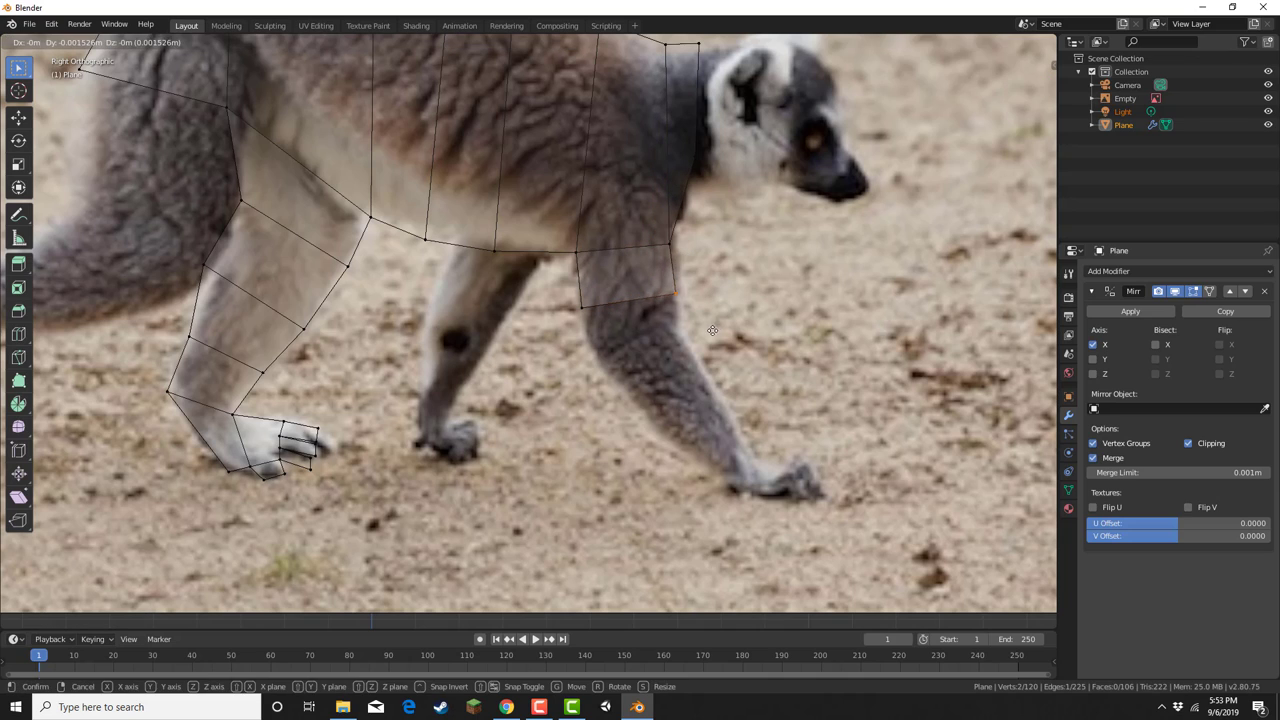
left_click(684, 316)
left_click_drag(657, 208, 677, 266)
key("g")
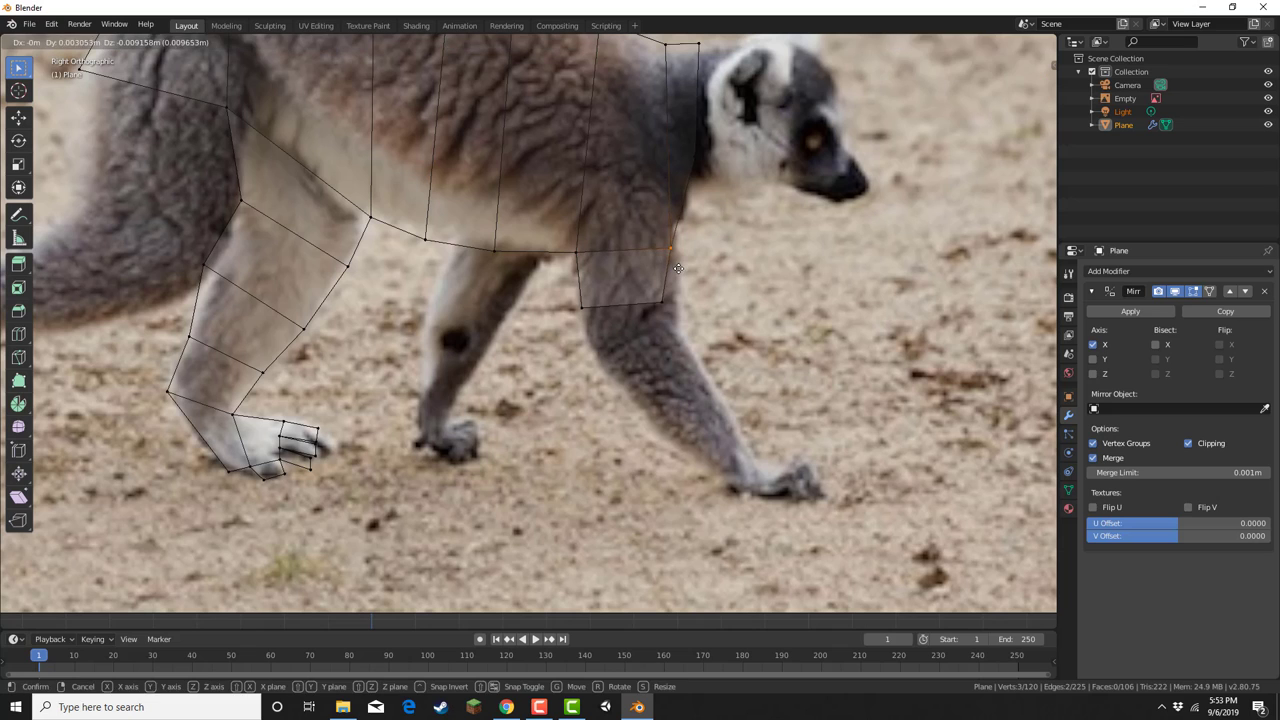
left_click(679, 270)
Refine both lower corners of the front leg section to meet the rear and front edges of the reference leg.
middle_click_drag(640, 352, 545, 388, "shift")
scroll(545, 388, "down", 1)
scroll(511, 395, "up", 3)
left_click_drag(418, 310, 483, 374)
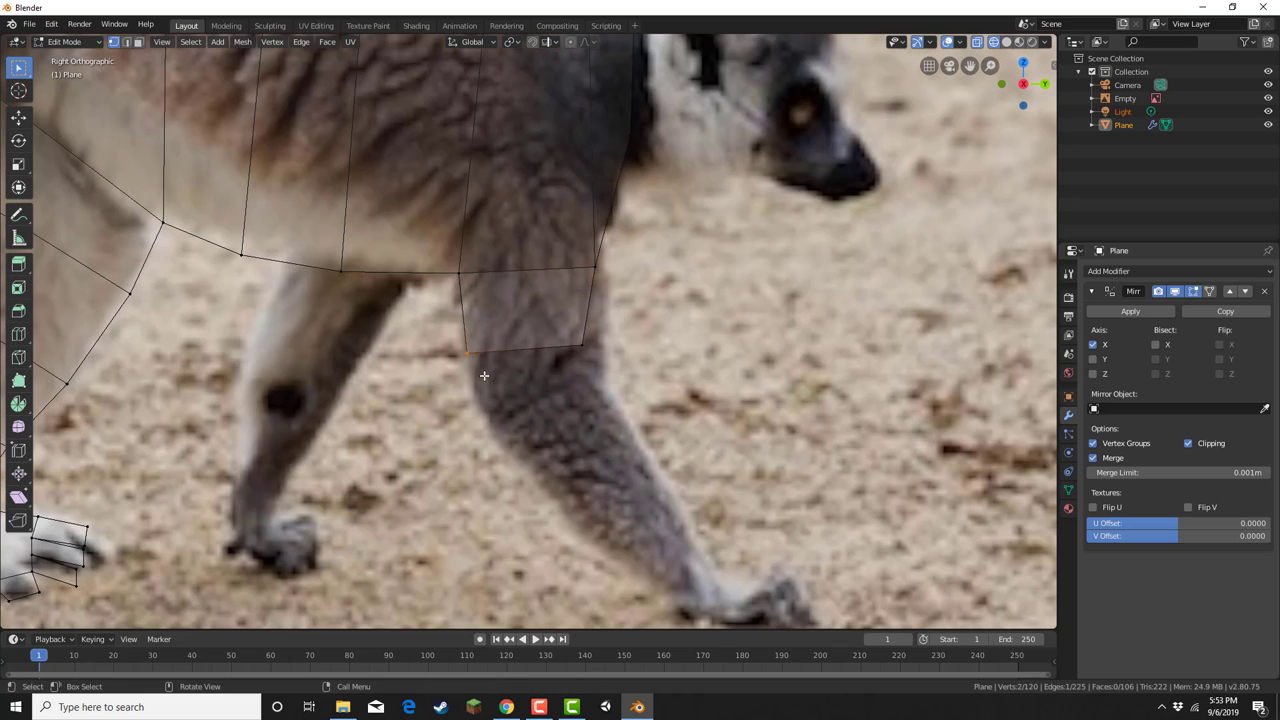
key("g")
left_click(488, 375)
left_click_drag(543, 310, 465, 393)
key("g")
left_click(636, 343)
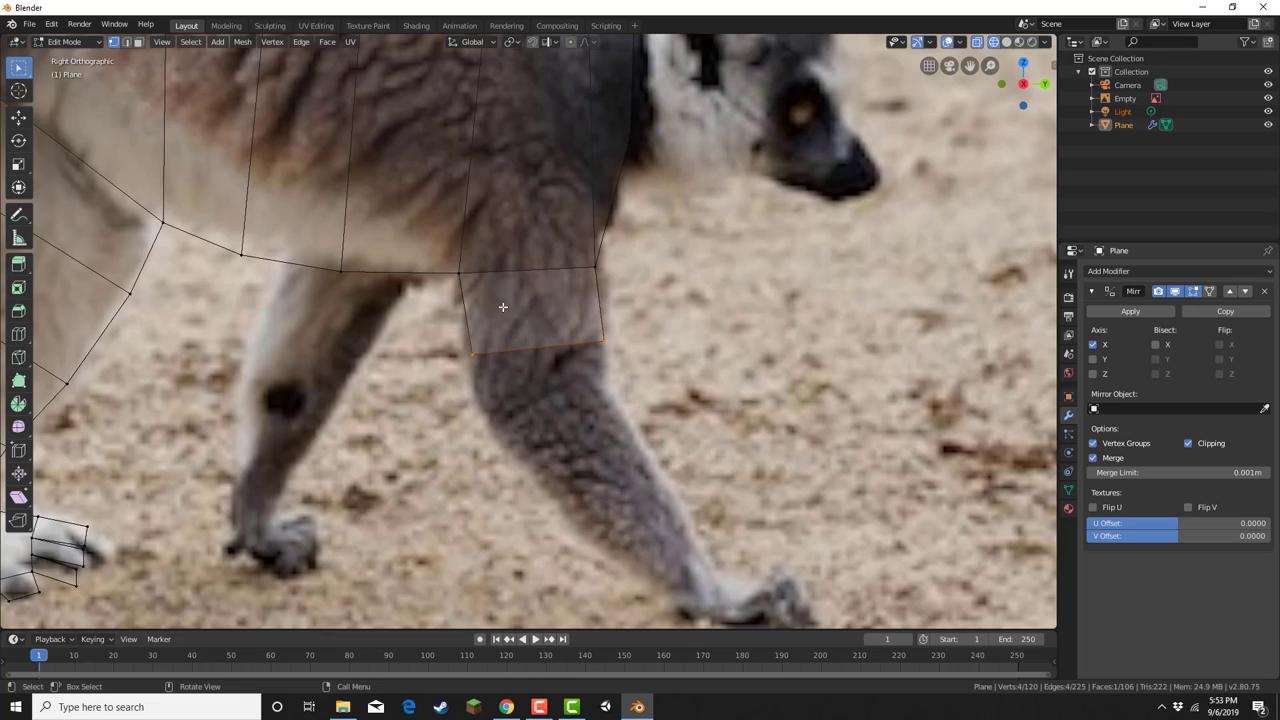
Extrude the front leg's lower end down twice and shift the last section forward along the forearm.
key("e")
left_click(549, 441)
key("e")
left_click(561, 534)
key("g")
left_click(612, 522)
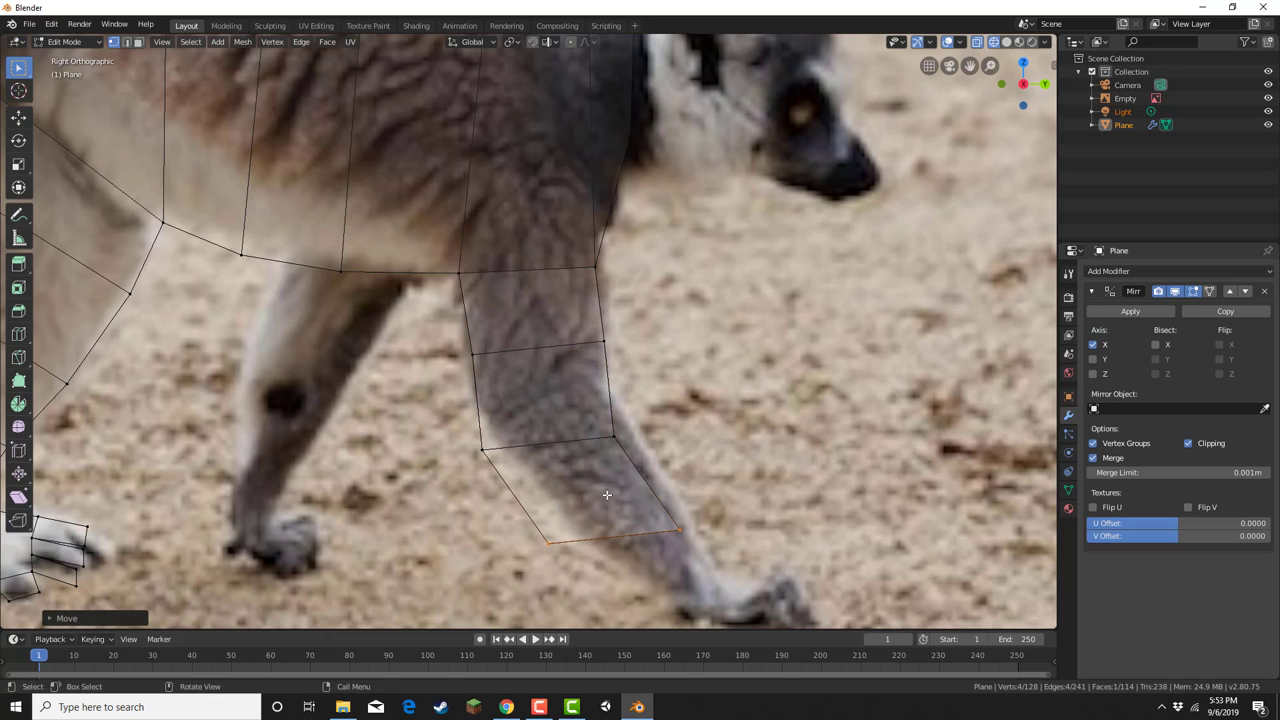
Move both rear corners of the forearm section forward to meet the rear edge of the reference leg.
left_click_drag(463, 421, 572, 555)
key("g")
left_click(510, 463)
key("g")
left_click(608, 547)
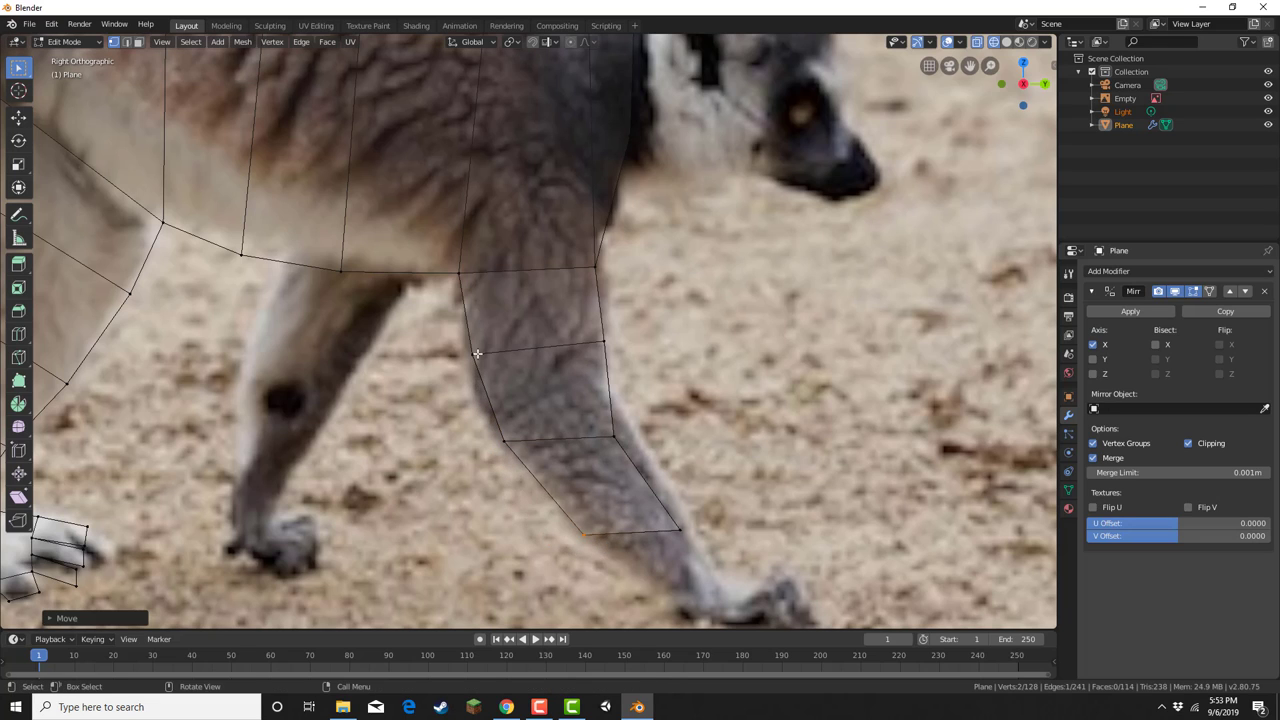
Refine the two rear points above the forearm's lower end to follow the elbow outline of the reference.
key("g")
left_click_drag(465, 339, 516, 454)
left_click(485, 373)
key("g")
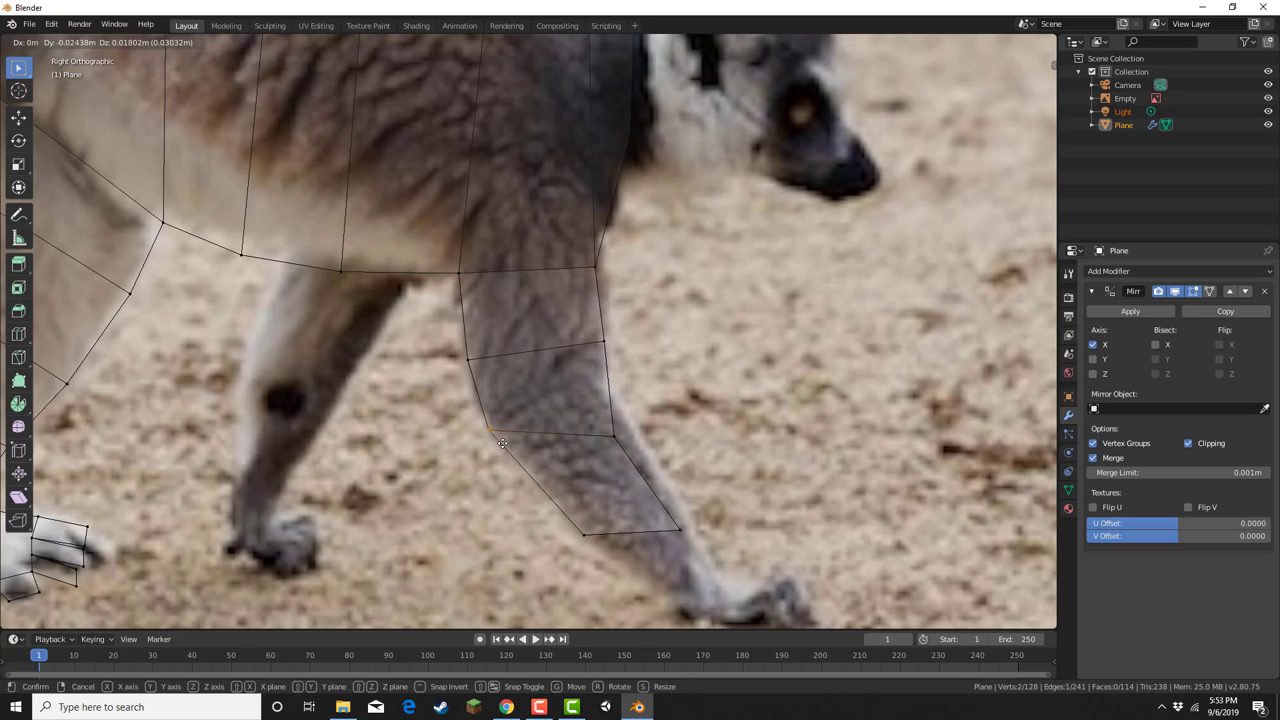
left_click(501, 443)
Move the forearm section's upper and lower front corners up to fit the front edge of the reference leg.
key("g")
left_click_drag(574, 395, 701, 565)
left_click(637, 448)
key("g")
left_click(701, 532)
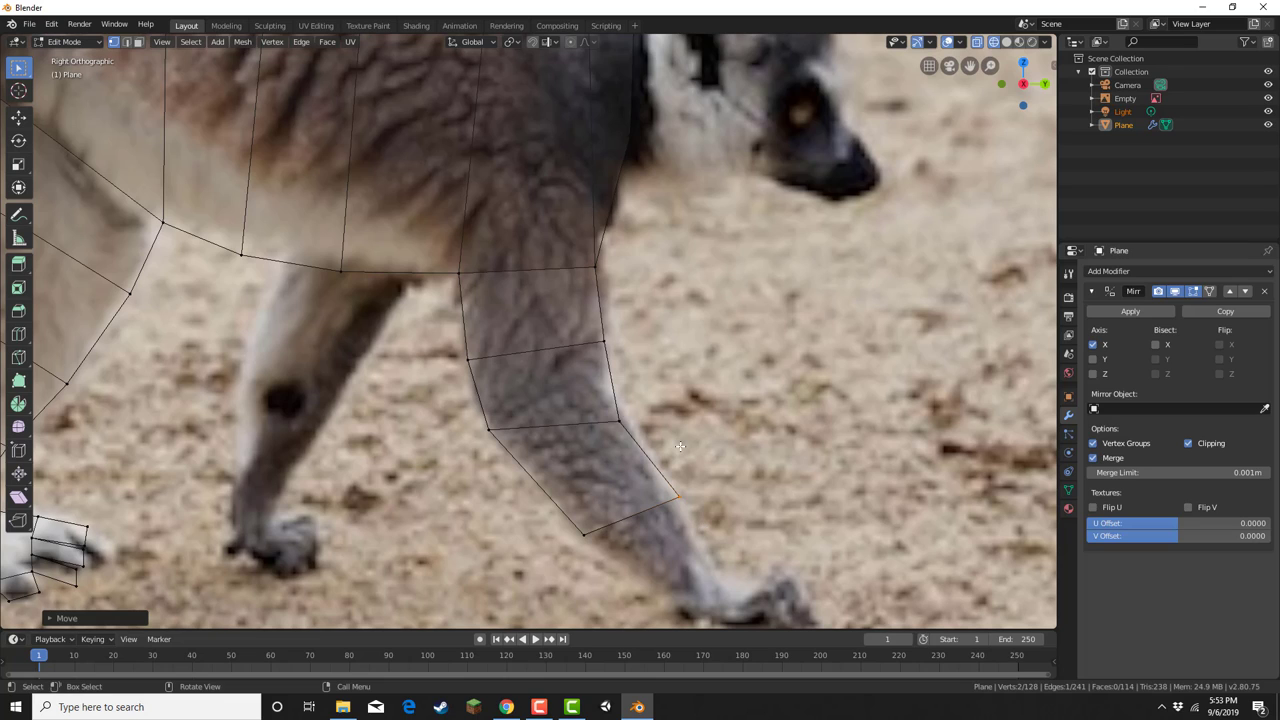
Extrude the forearm's lower end down to the wrist and shift the new section forward.
middle_click_drag(637, 466, 539, 353, "shift")
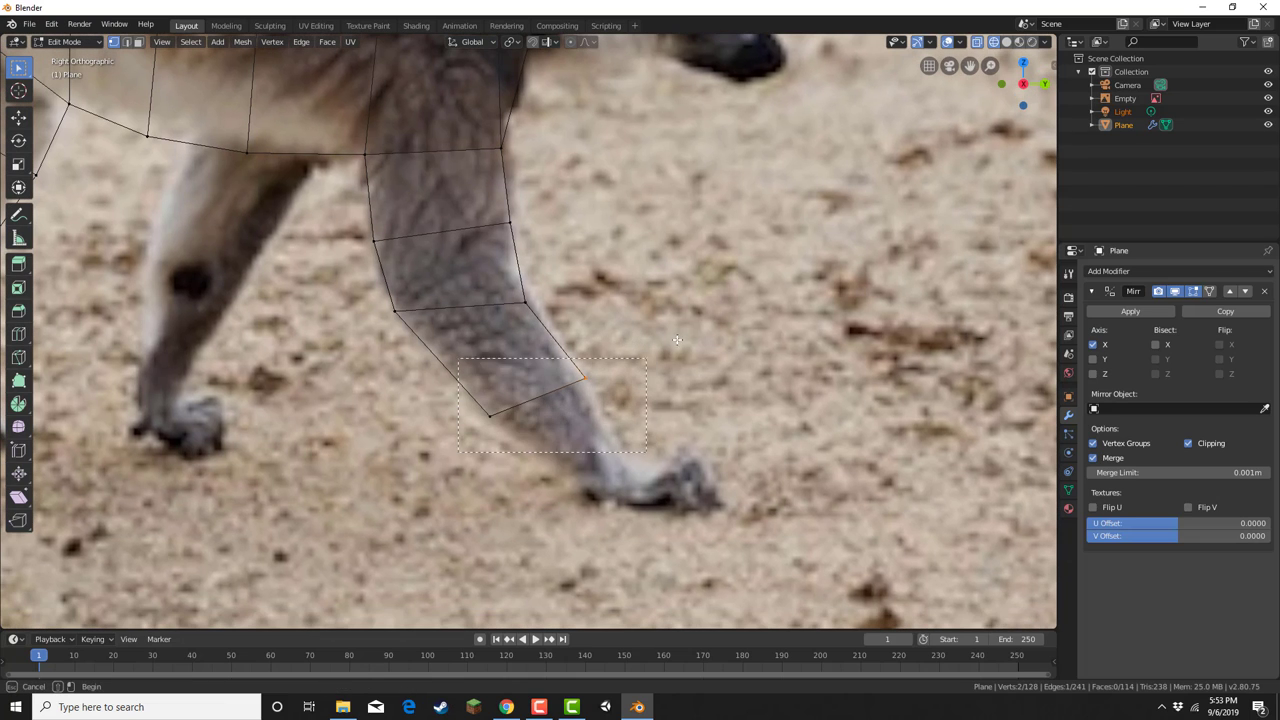
key("e")
left_click(710, 403)
key("g")
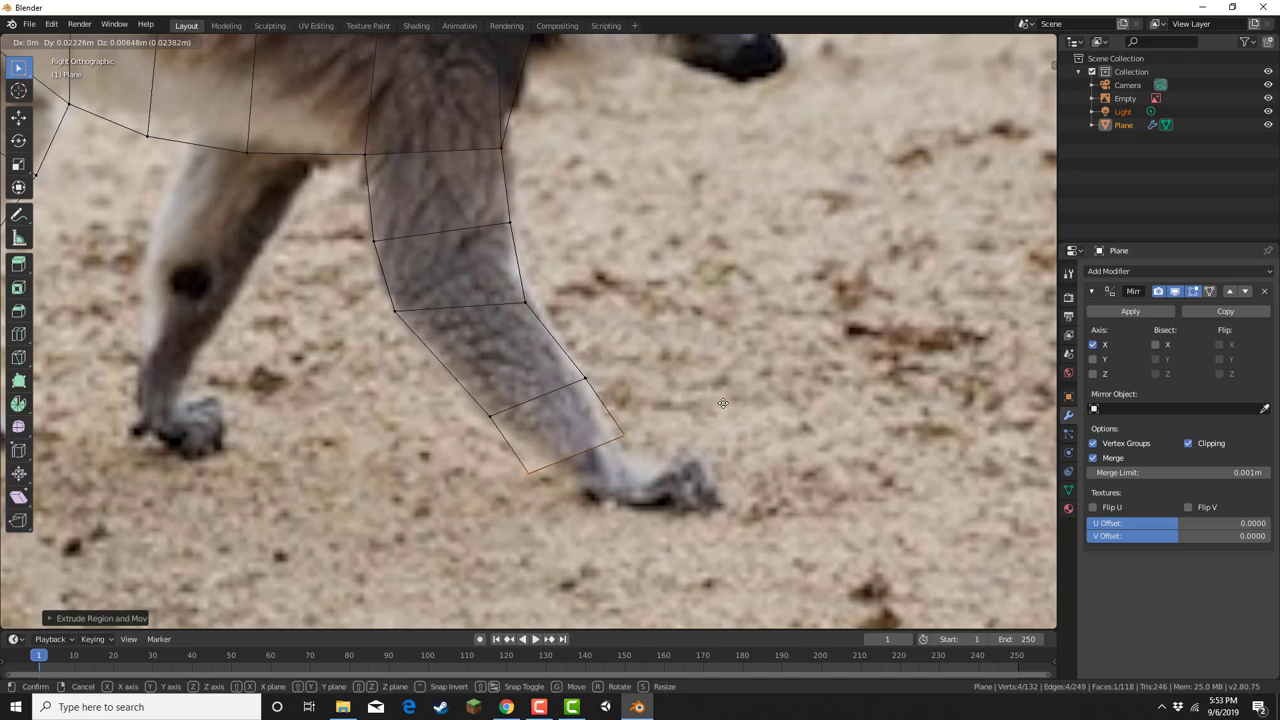
left_click(732, 389)
Adjust the wrist end's rear and front corners to line up with the reference wrist.
left_click_drag(538, 437, 564, 474)
key("g")
left_click(581, 472)
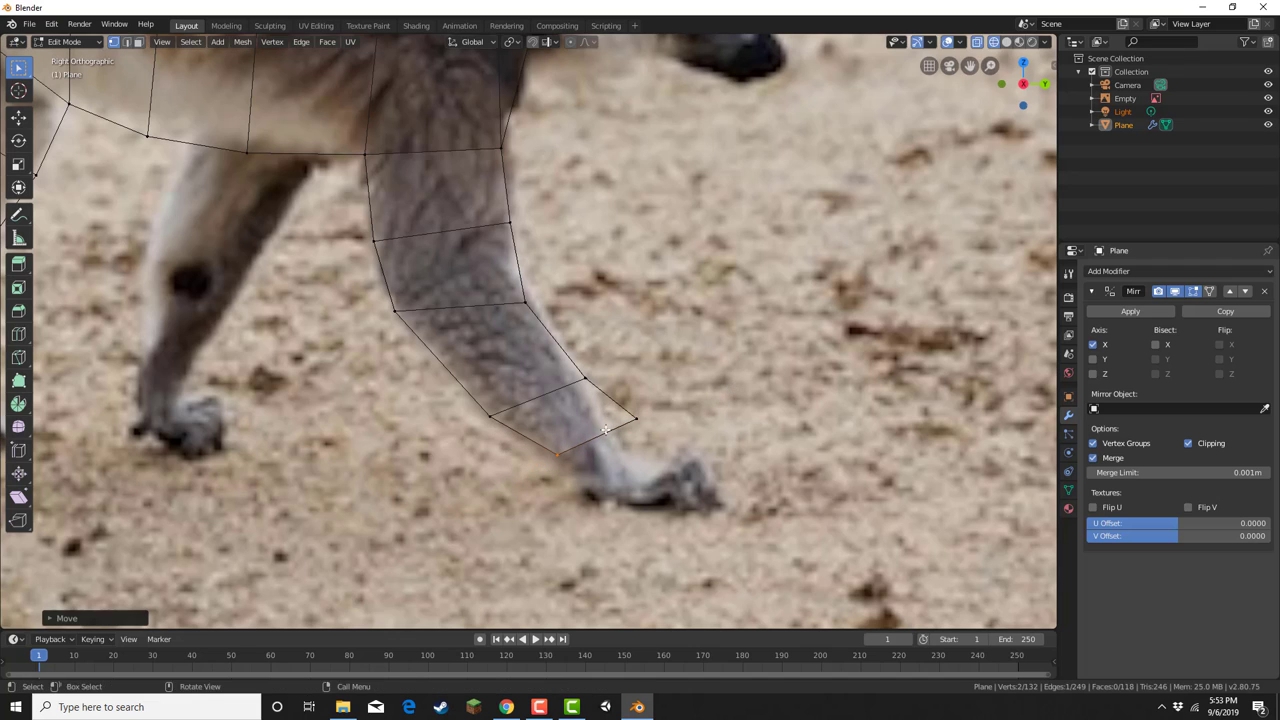
left_click_drag(620, 402, 667, 451)
key("g")
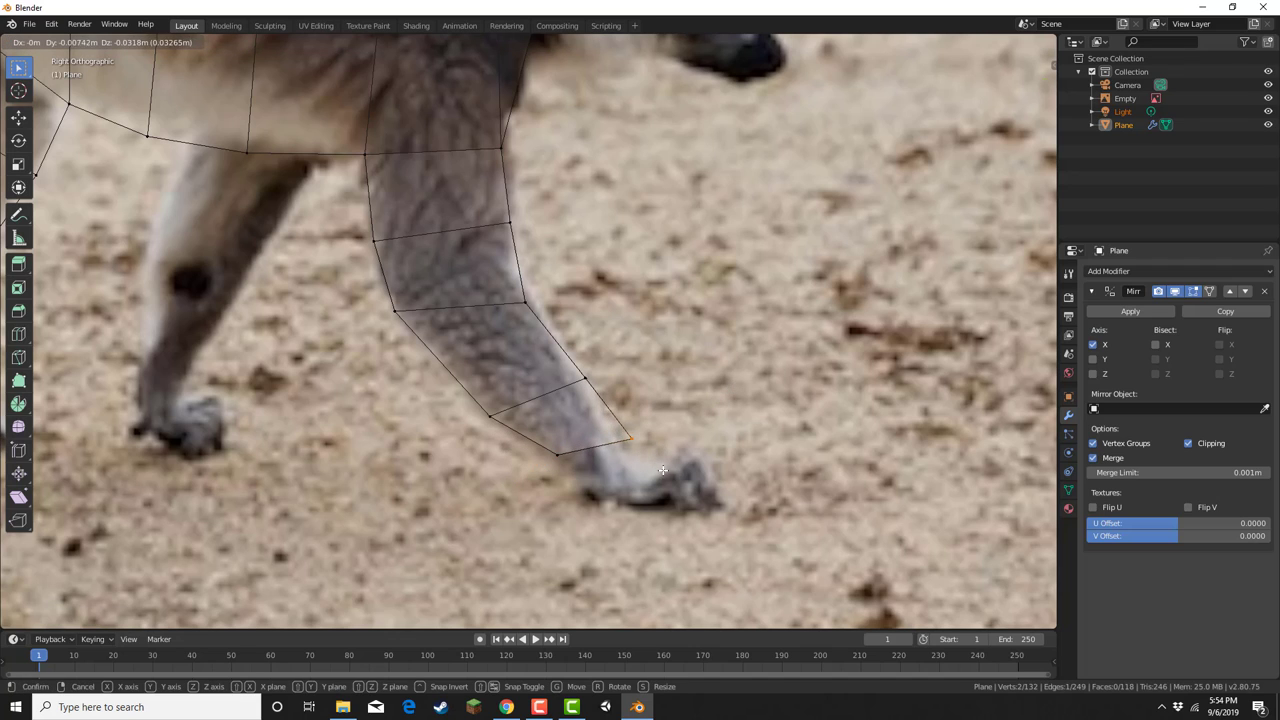
left_click(666, 473)
Extrude the wrist end down and move the new section forward onto the front paw.
left_click_drag(661, 405, 648, 429)
key("e")
right_click(582, 496)
key("e")
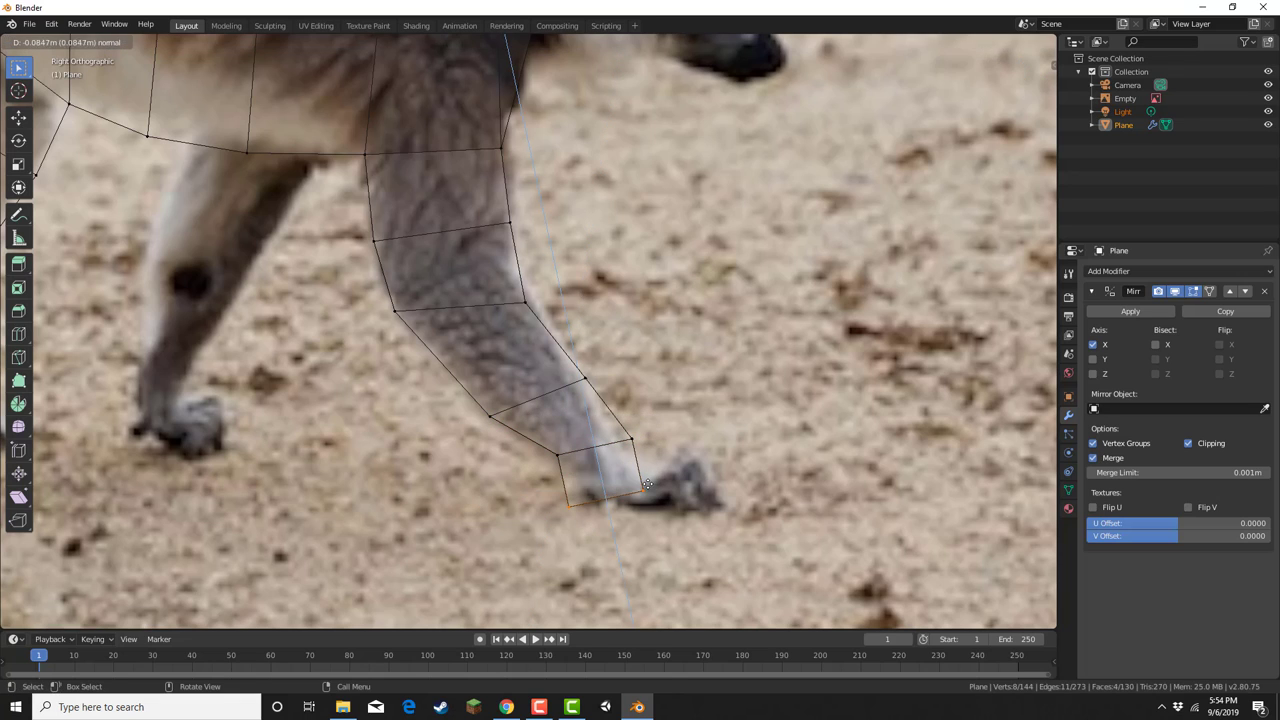
left_click(655, 482)
key("g")
left_click(683, 457)
Reposition the rear wrist corner and pull the front wrist corner back and up to the leg outline.
left_click_drag(524, 436, 572, 469)
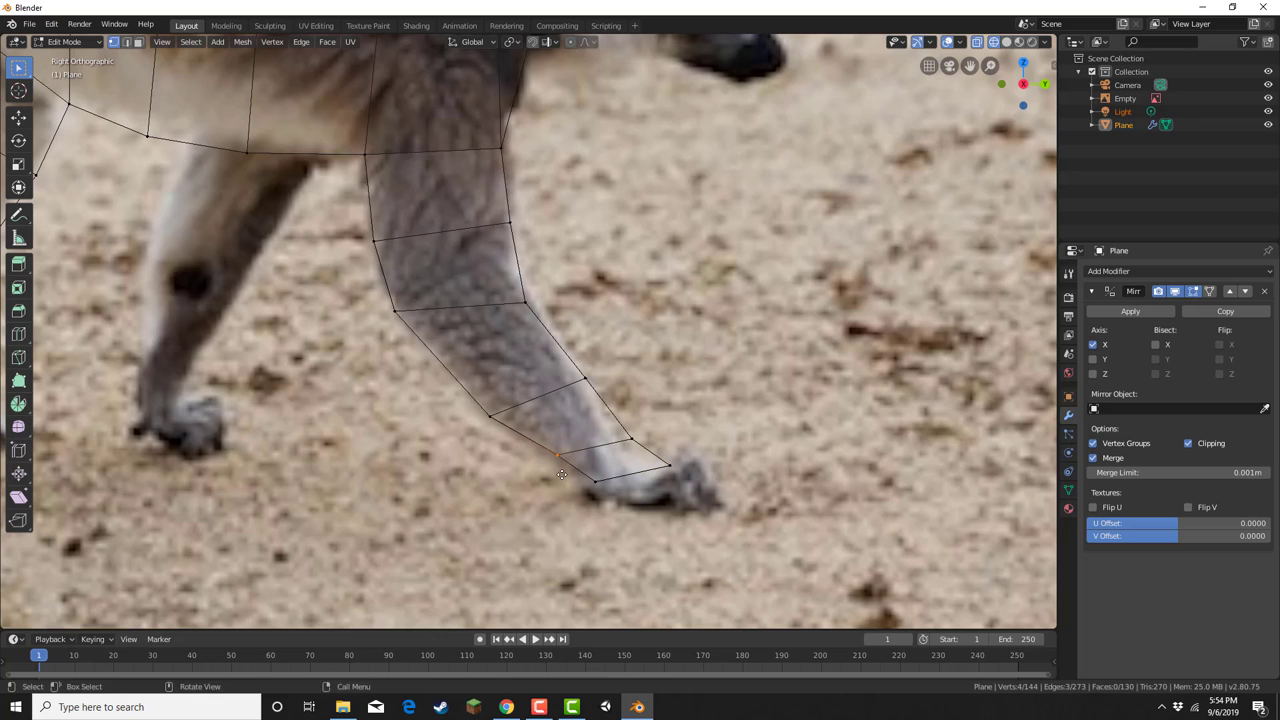
key("g")
left_click(571, 452)
left_click_drag(595, 415, 663, 453)
key("g")
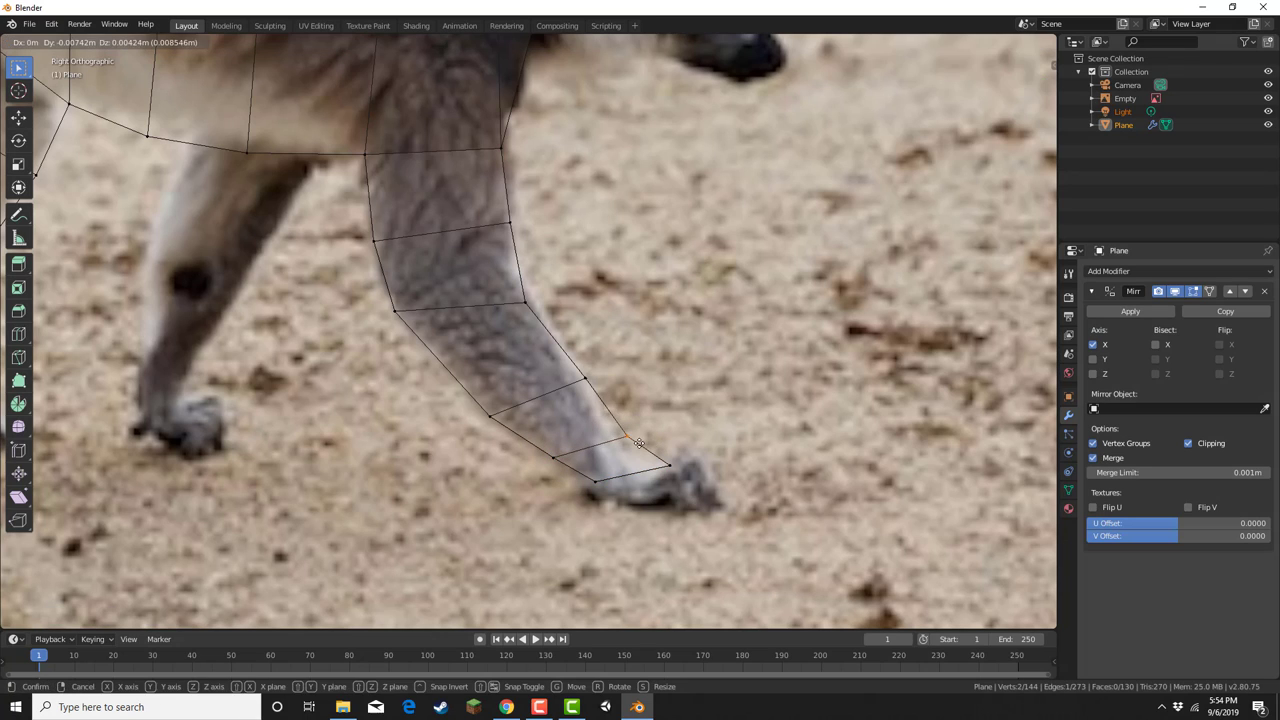
left_click(674, 478)
key("g")
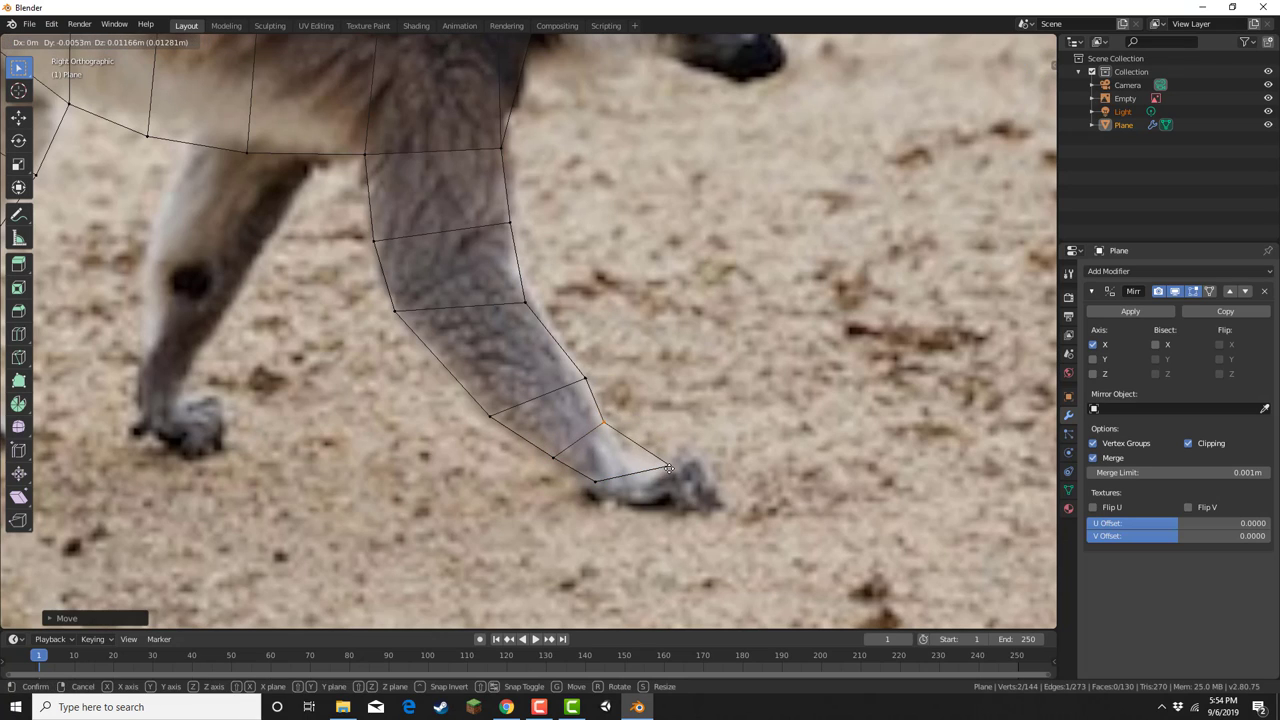
left_click(671, 472)
Pull the paw section's front corner back and lower its rear corner to the heel of the reference paw.
left_click_drag(663, 462, 680, 479)
key("g")
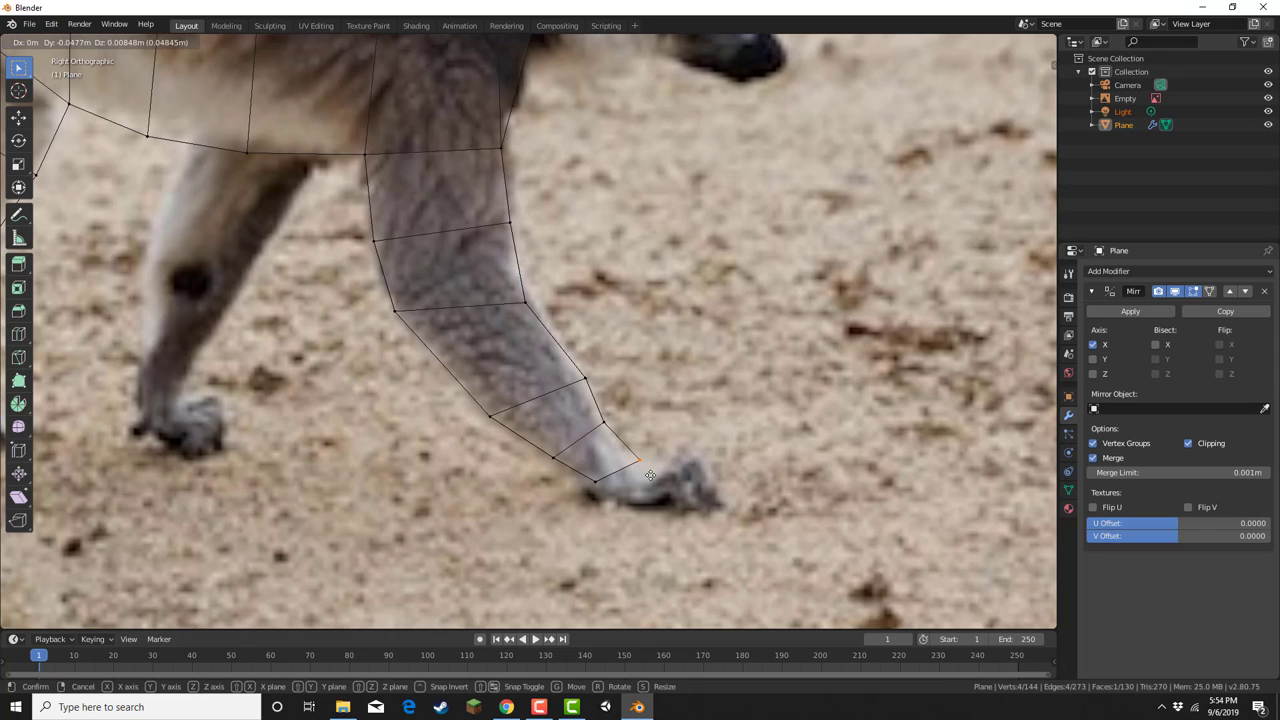
left_click(659, 478)
left_click_drag(598, 472, 610, 496)
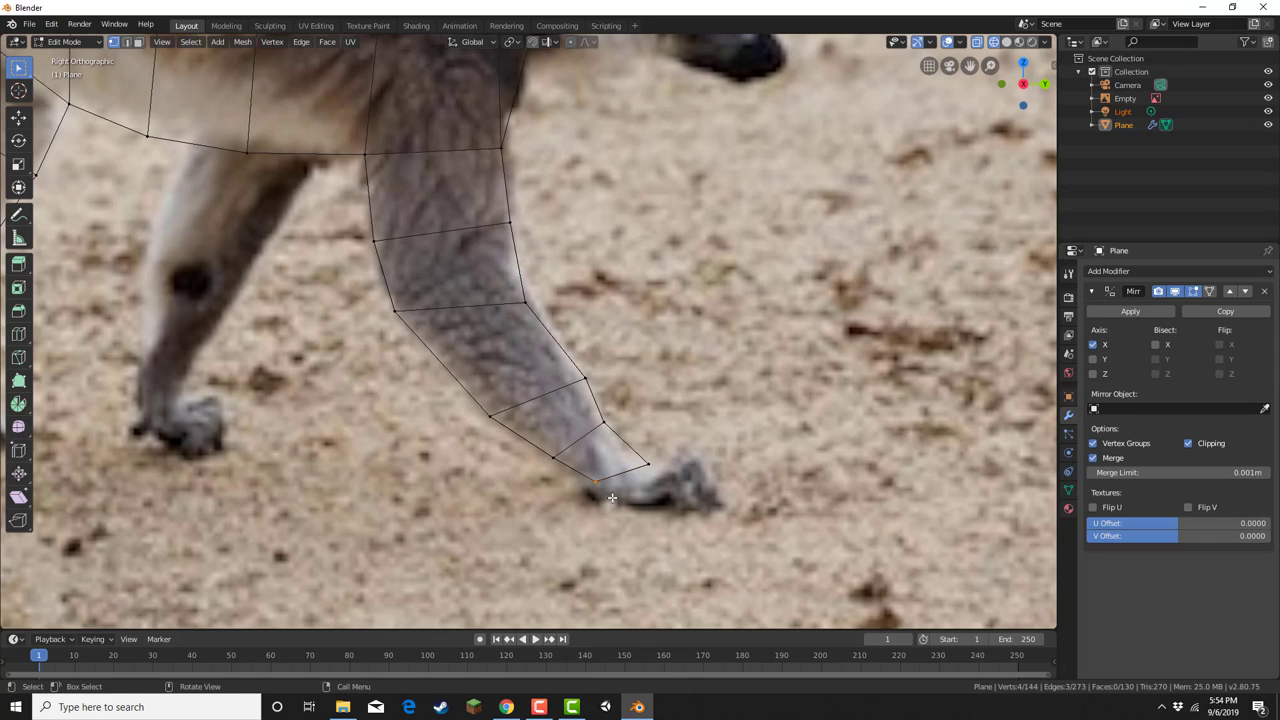
key("g")
left_click(627, 519)
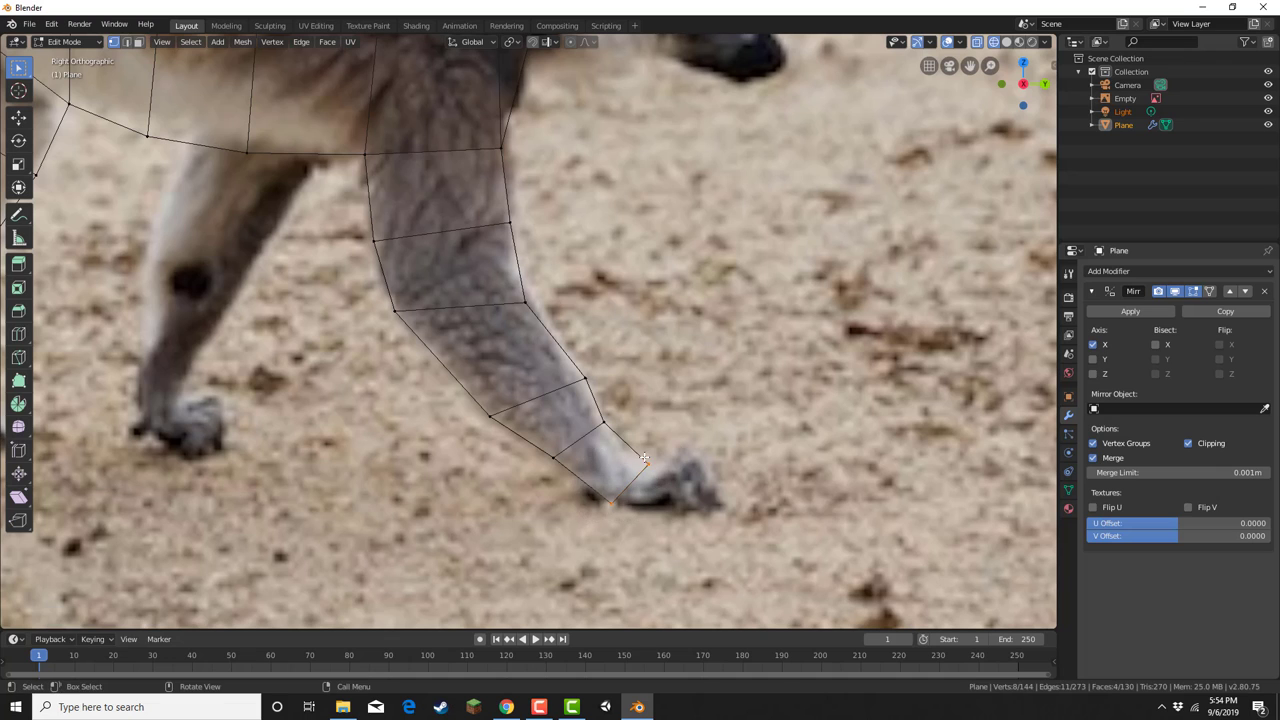
Subdivide the paw's front end twice to create separate segments for the toes.
right_click(636, 472)
left_click(591, 362)
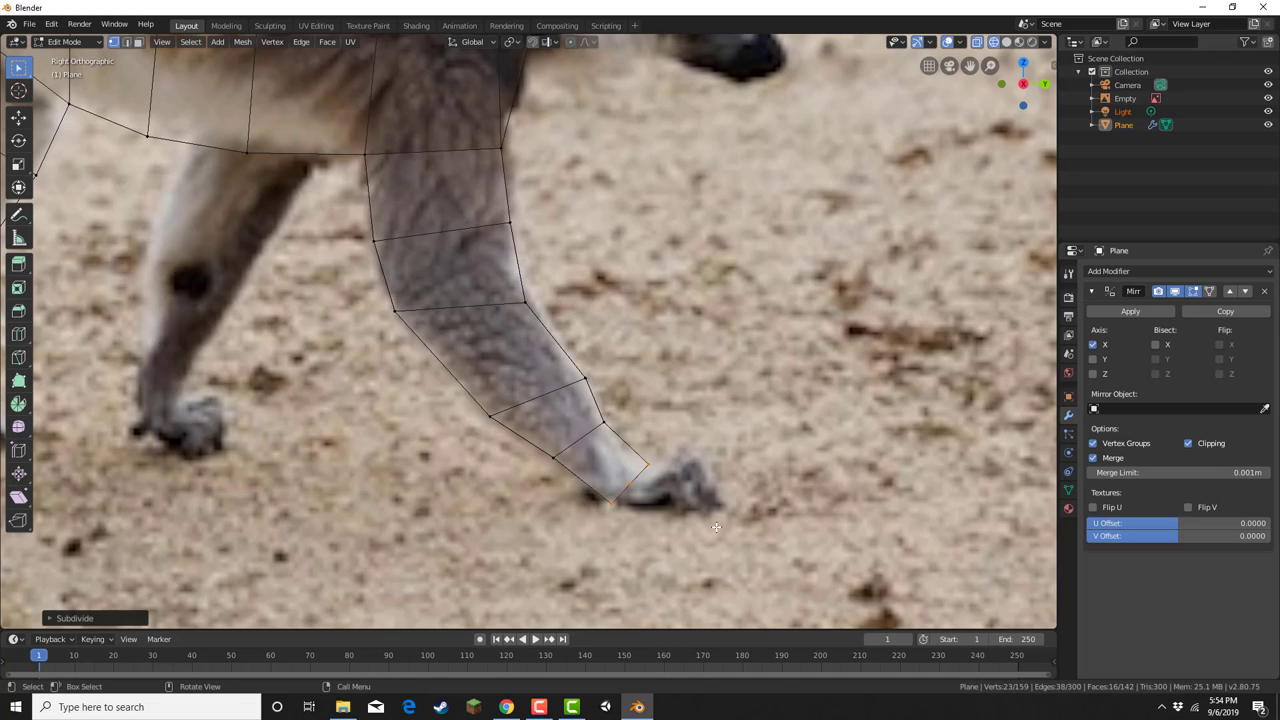
scroll(733, 472, "up", 5)
right_click(491, 364)
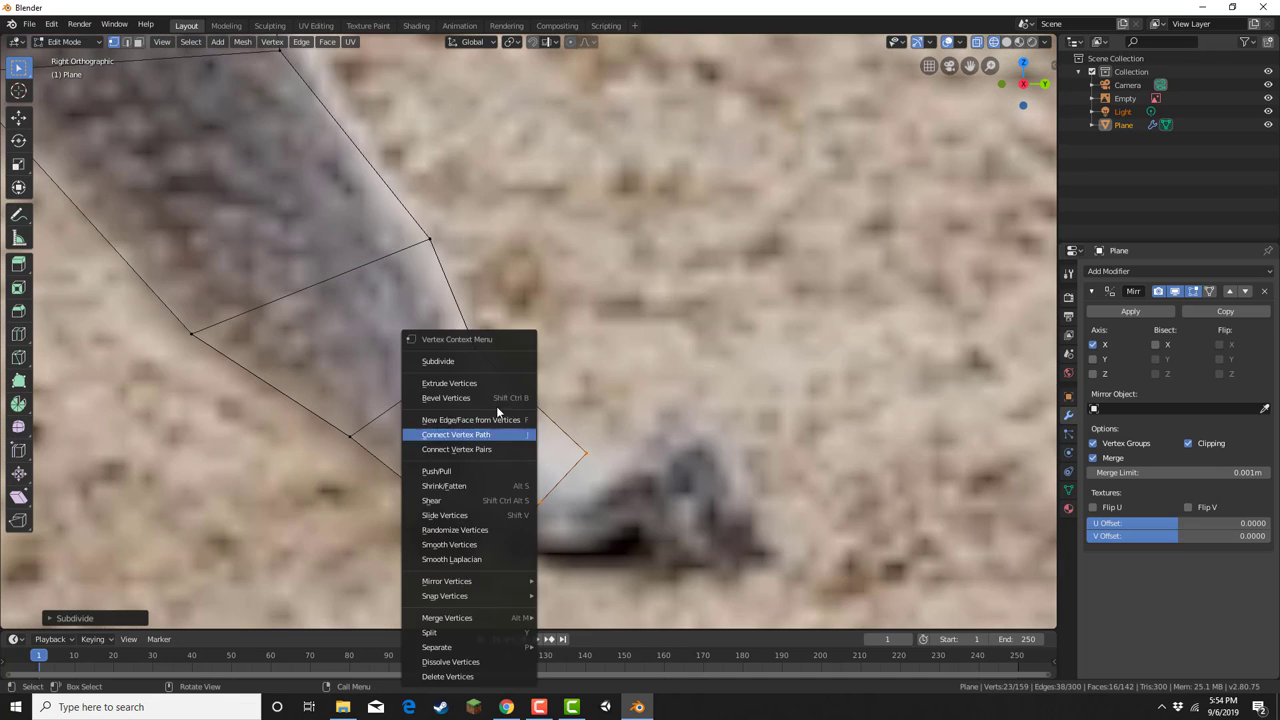
left_click(491, 364)
left_click_drag(598, 461, 652, 512)
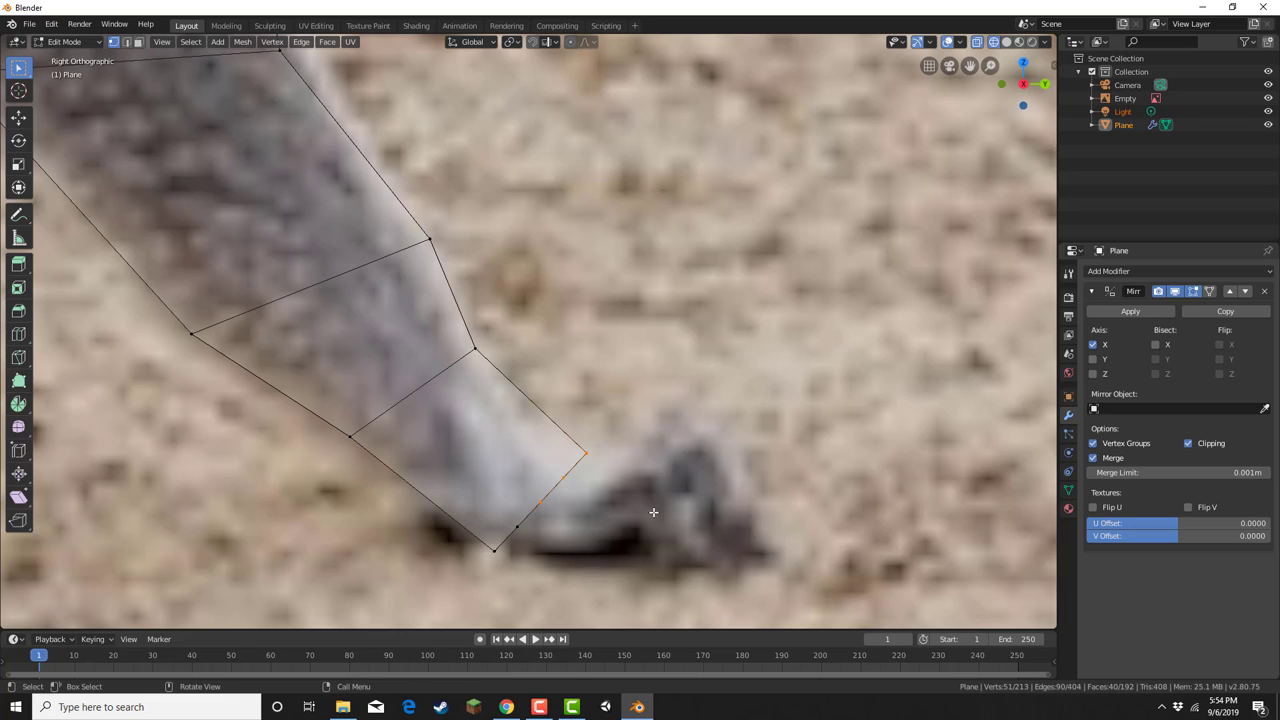
key("e")
right_click(701, 546)
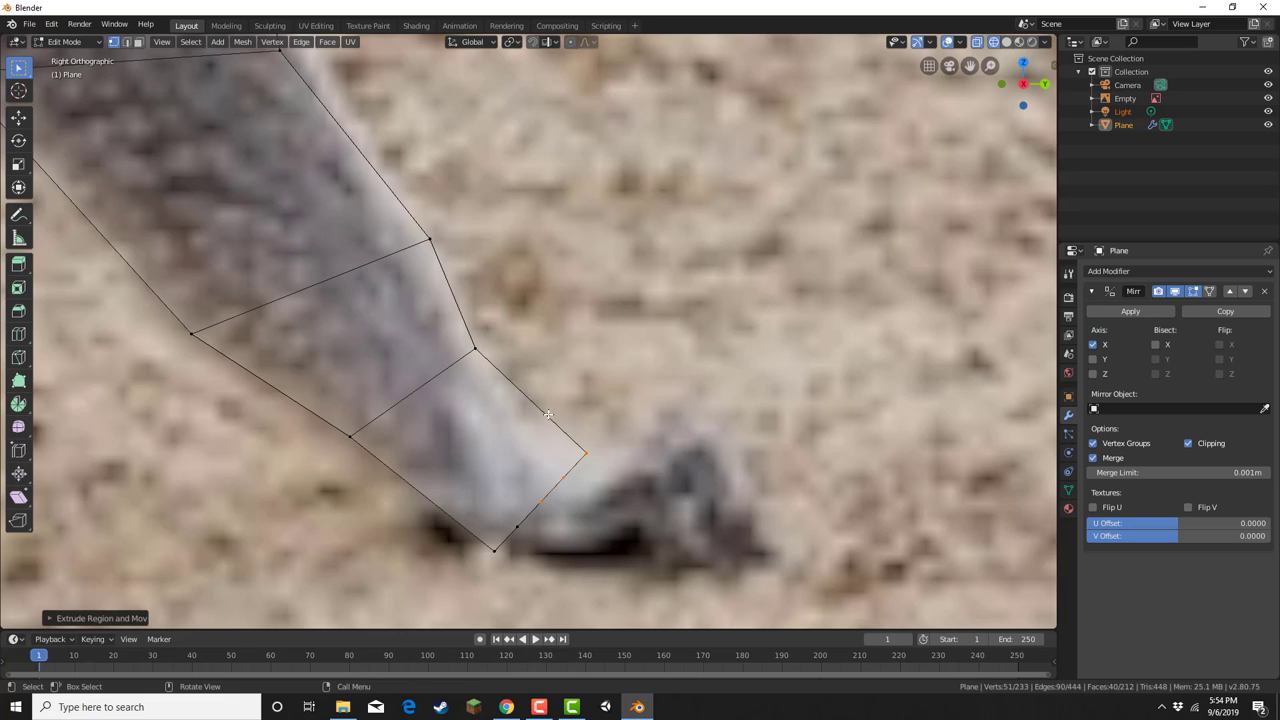
Extrude the uppermost segment of the paw's end into a toe and raise it over the reference toes.
left_click_drag(552, 424, 642, 487)
key("e")
left_click(714, 545)
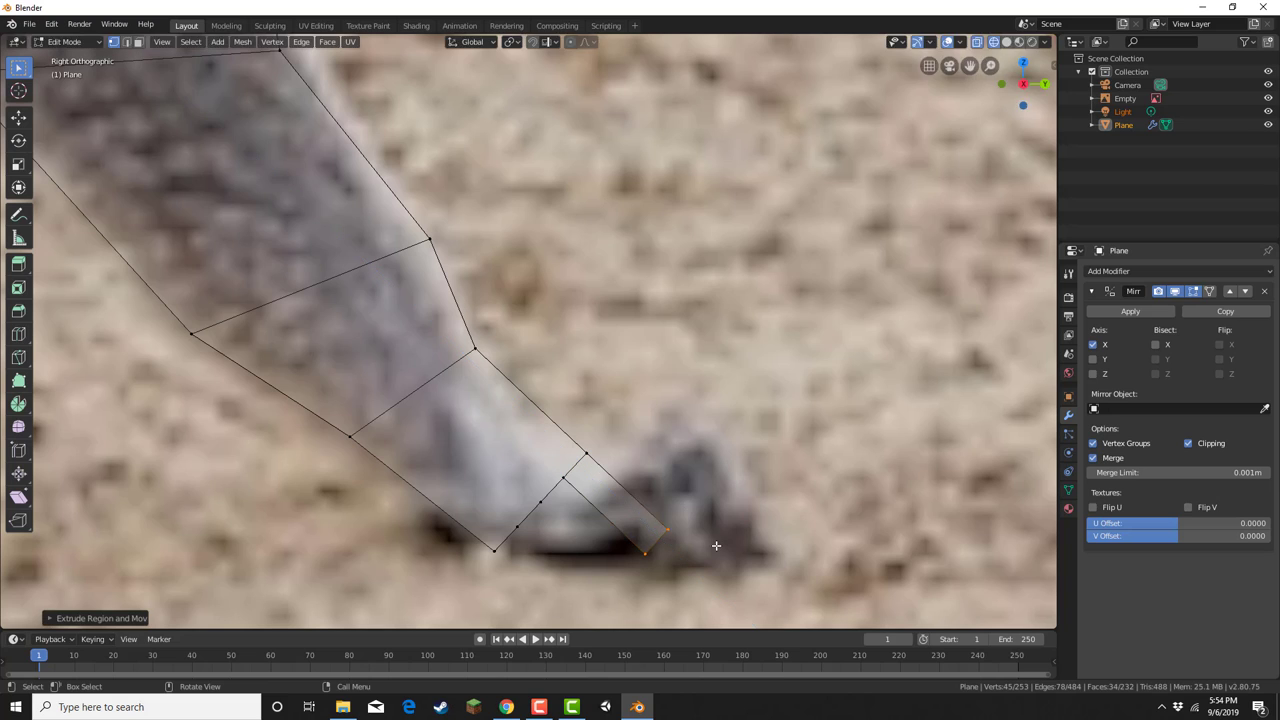
key("g")
left_click(724, 493)
Move the top toe's upper base corner forward and adjust its tip corners to the reference toe.
left_click_drag(523, 420, 689, 531)
key("g")
left_click(724, 503)
key("g")
left_click(676, 493)
key("g")
left_click(664, 518)
Extrude the second segment of the paw's end into a toe and shift it slightly up and forward.
left_click_drag(515, 514, 588, 457)
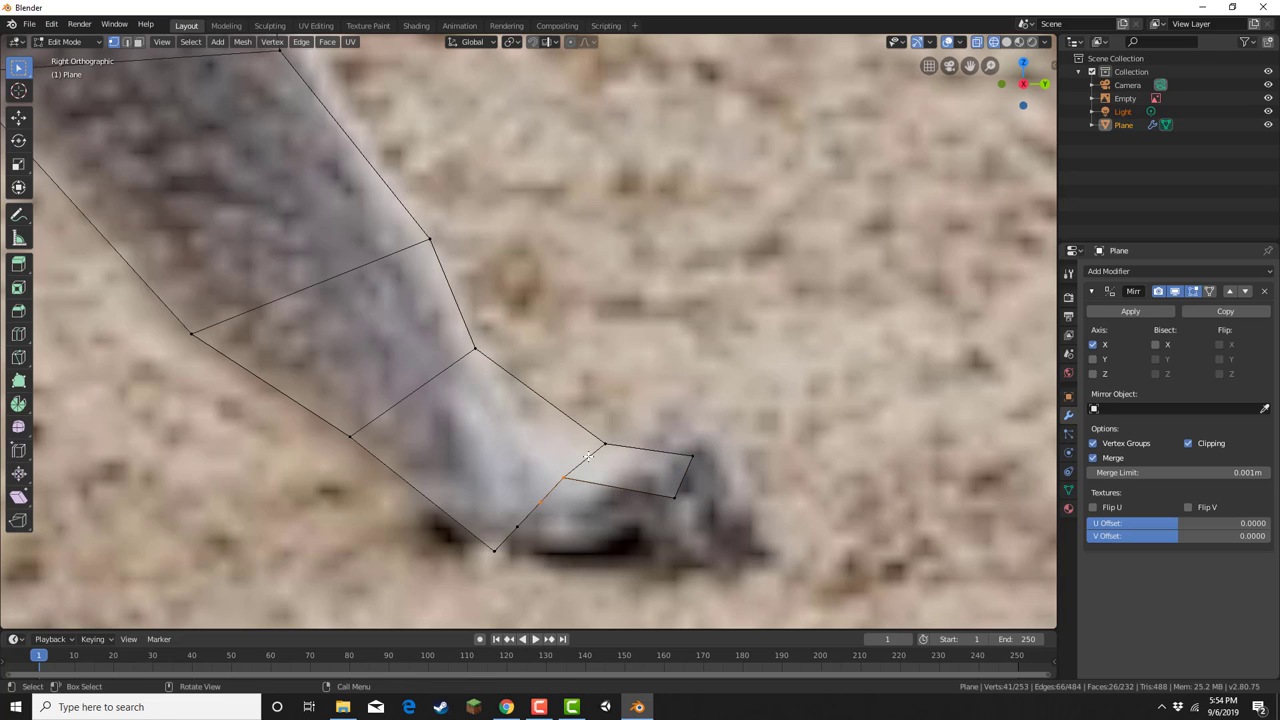
key("e")
left_click(630, 527)
key("g")
left_click(645, 512)
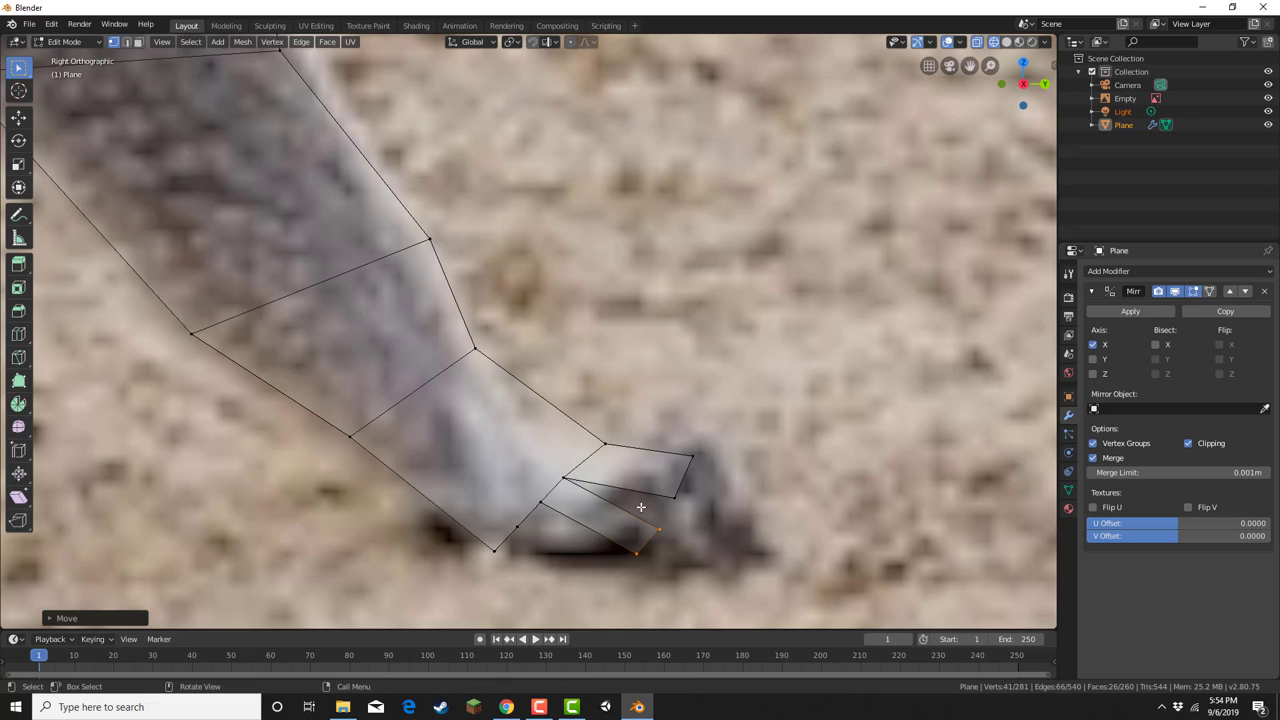
Extrude the third segment of the paw's end outward into a toe.
left_click_drag(504, 538, 586, 490)
key("e")
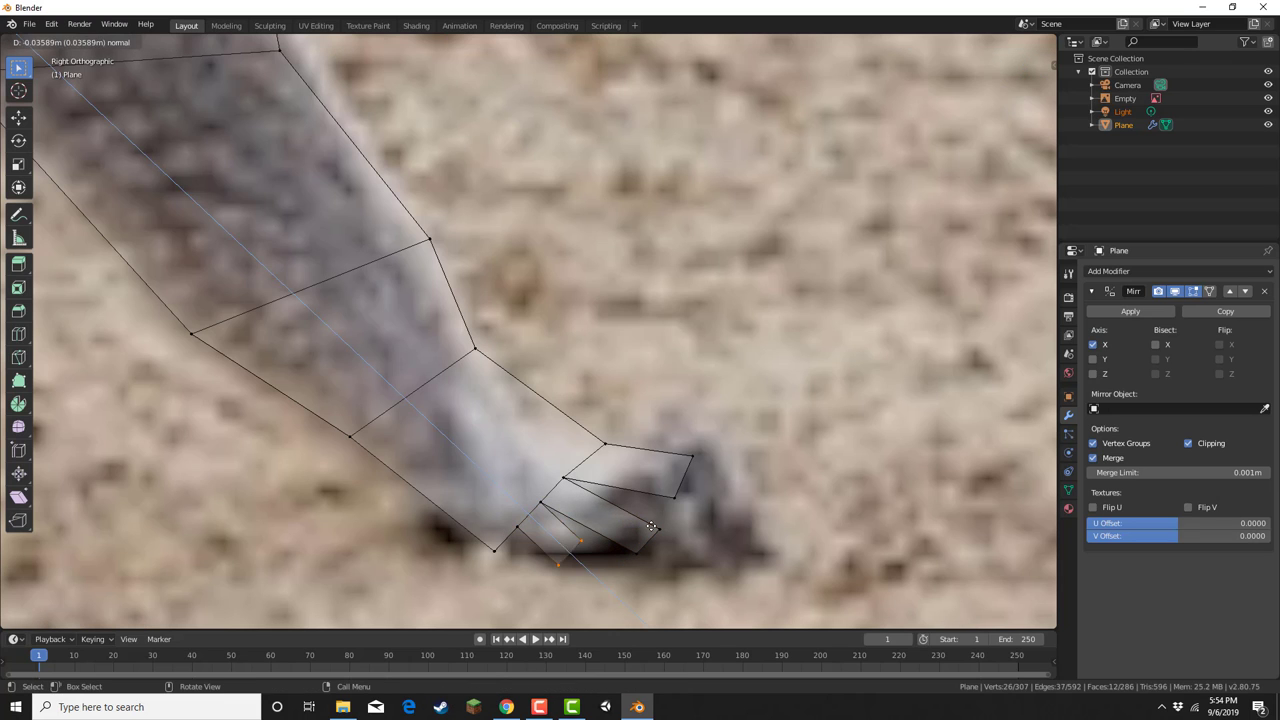
left_click(667, 544)
Extrude the lowest segment of the paw's end into a fourth toe angled downward.
scroll(571, 524, "down", 4)
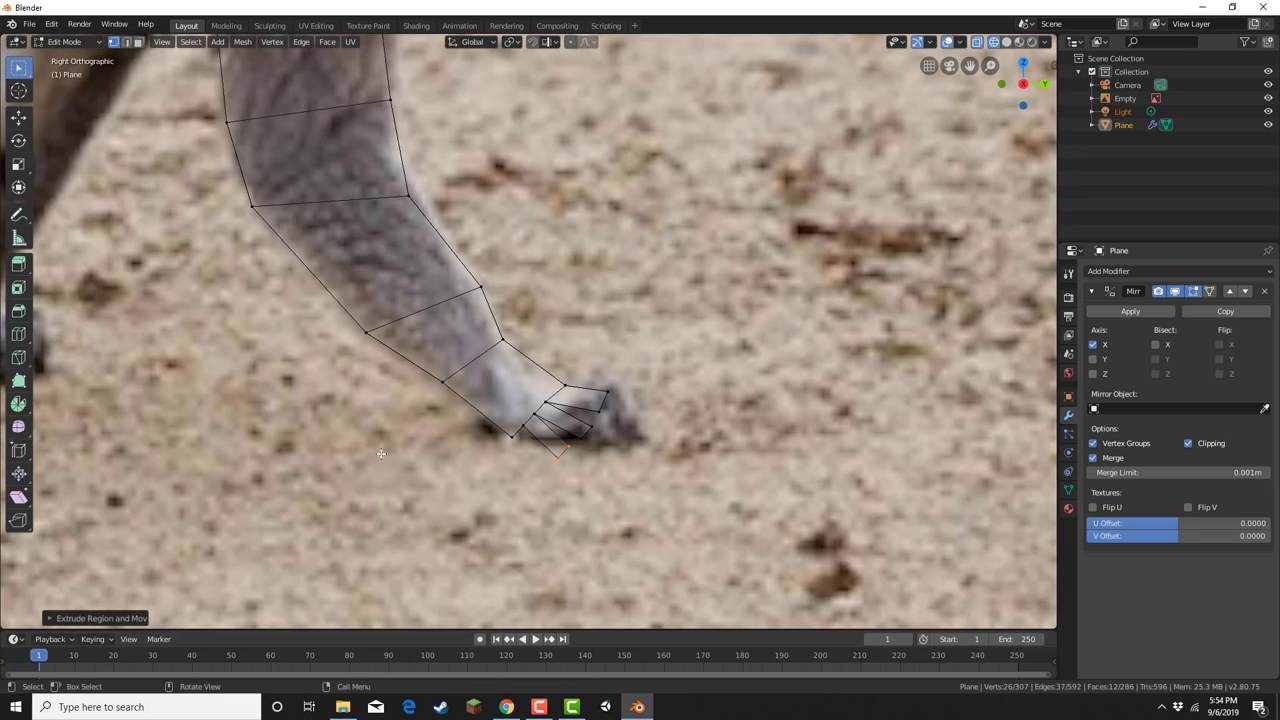
middle_click_drag(117, 421, 646, 451, "shift")
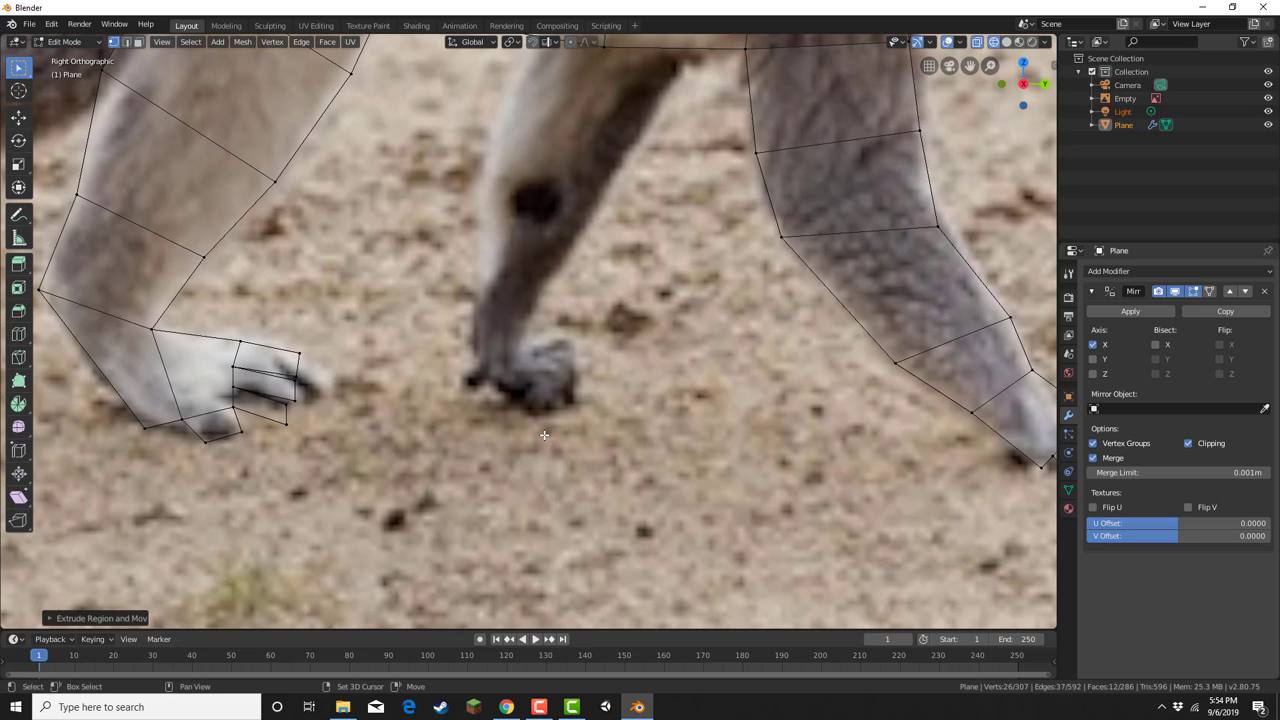
middle_click_drag(544, 433, 630, 449, "shift")
middle_click_drag(1020, 522, 613, 435, "shift")
middle_click_drag(732, 461, 587, 457, "shift")
scroll(602, 447, "up", 3)
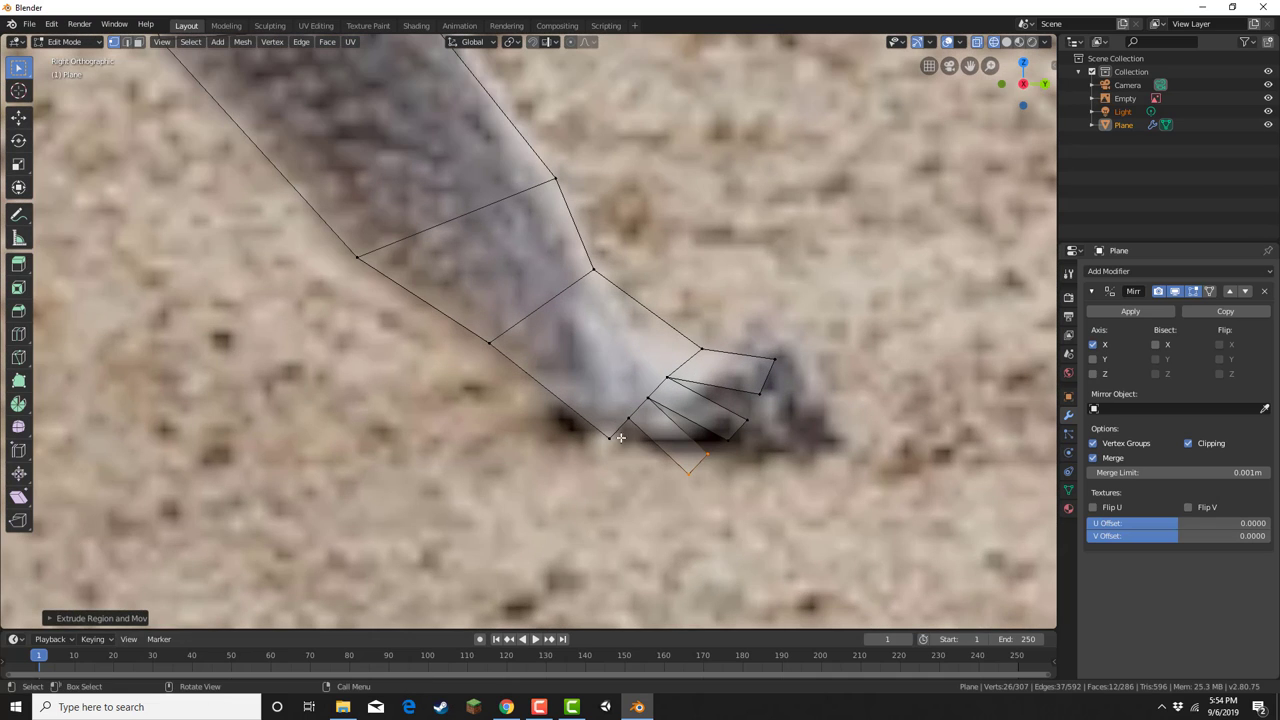
left_click_drag(606, 404, 633, 467)
key("e")
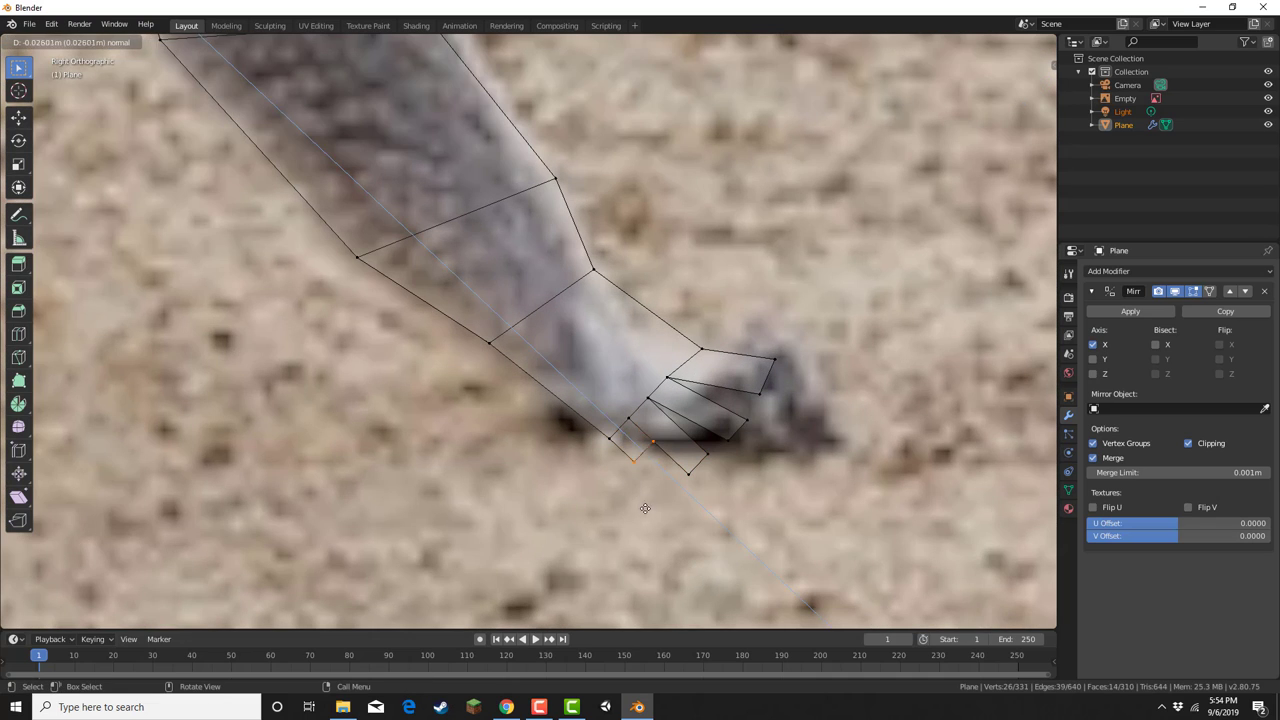
left_click(656, 540)
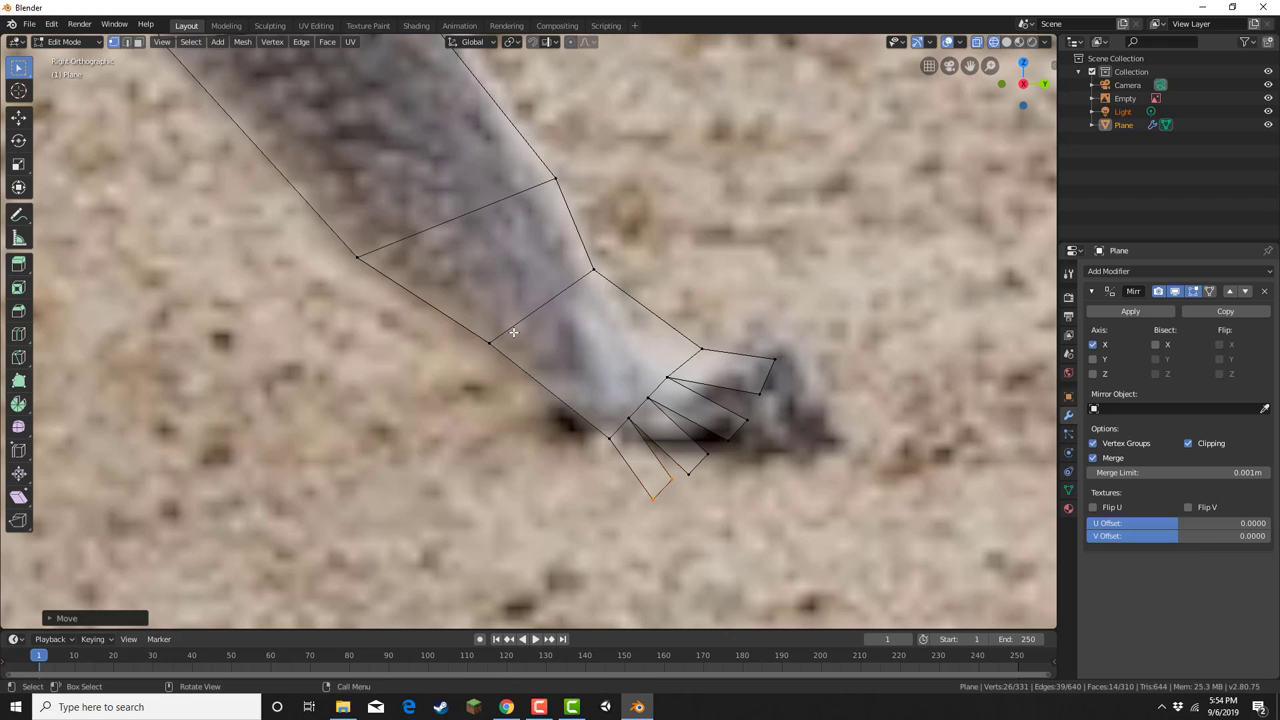
Extrude the neck's front edge forward twice, first to the ear and again to the front of the face.
scroll(516, 332, "down", 6)
middle_click_drag(565, 382, 512, 628, "shift")
middle_click_drag(407, 237, 421, 281, "shift")
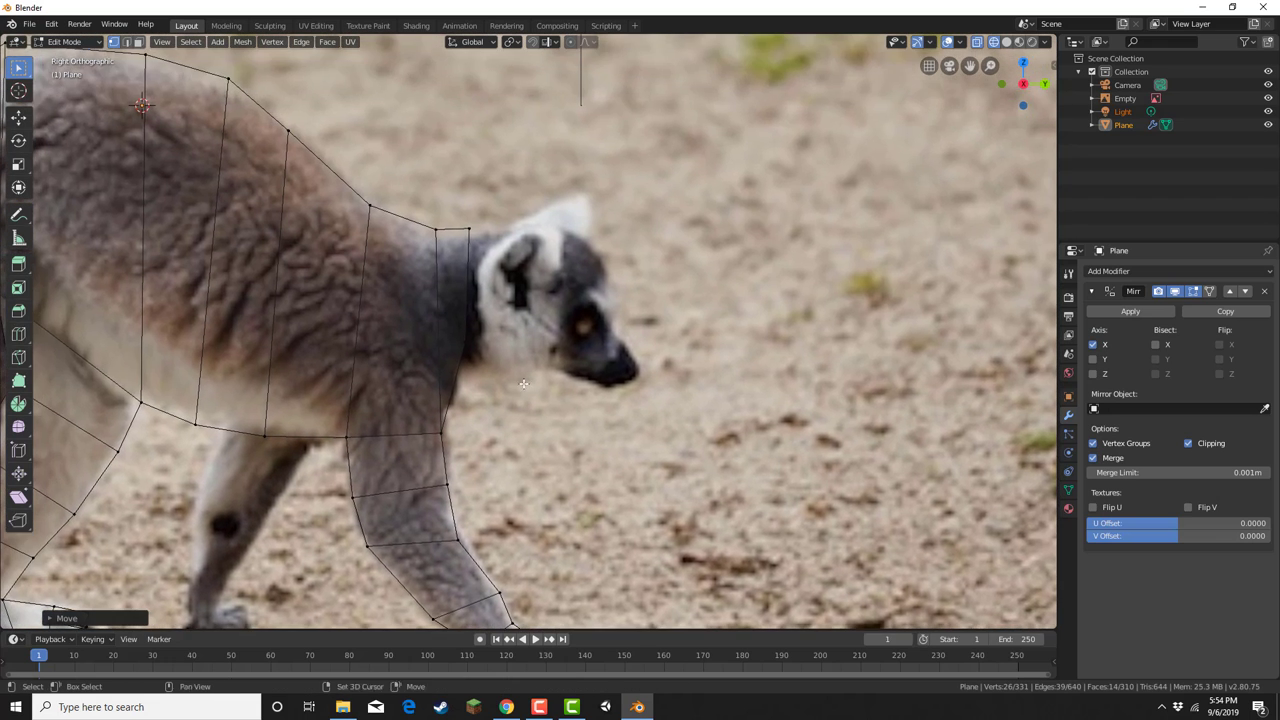
scroll(421, 281, "up", 3)
left_click_drag(372, 124, 509, 383)
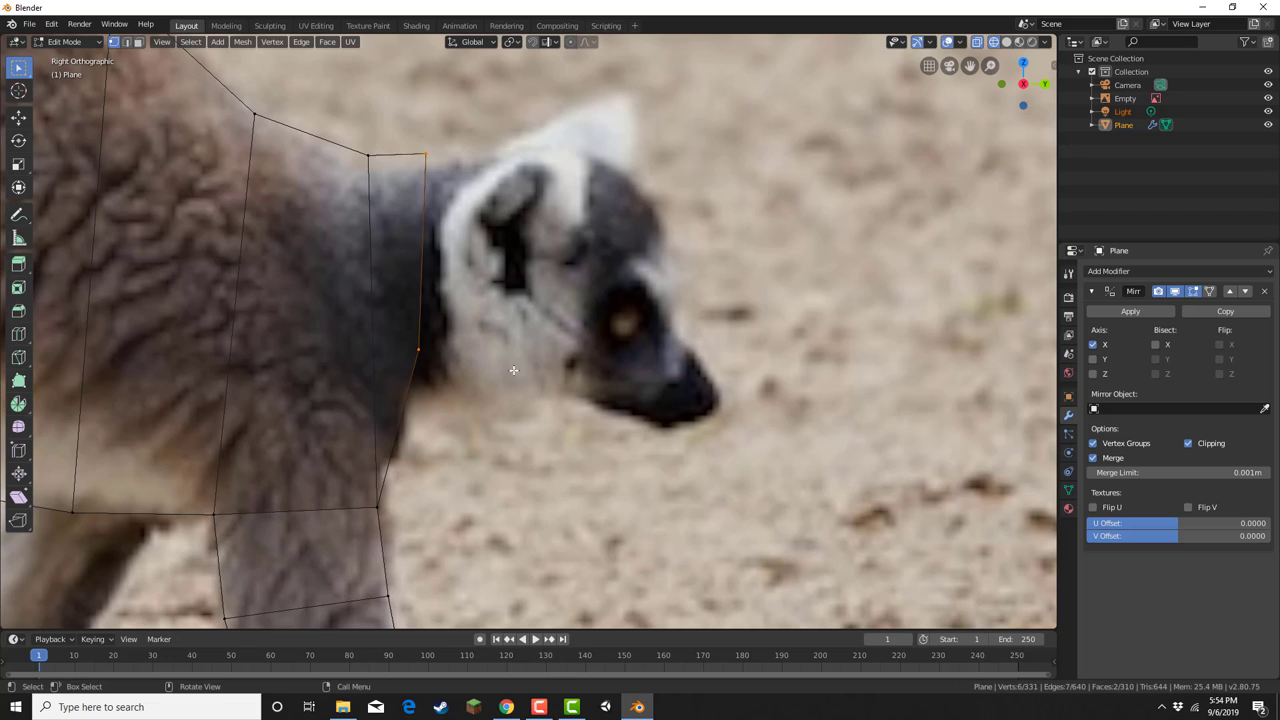
key("e")
left_click(596, 356)
key("e")
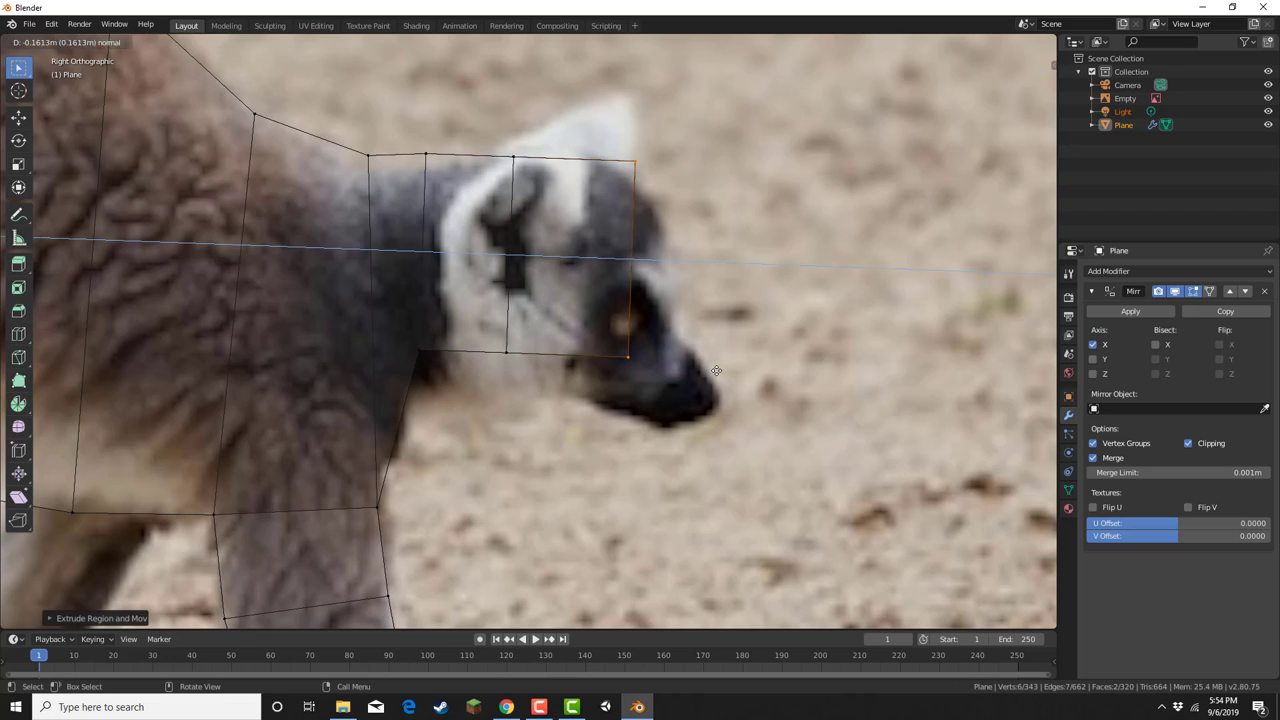
left_click(716, 360)
Lower the upper corners of both new head sections to the base of the ear and eye level.
left_click(513, 157)
key("g")
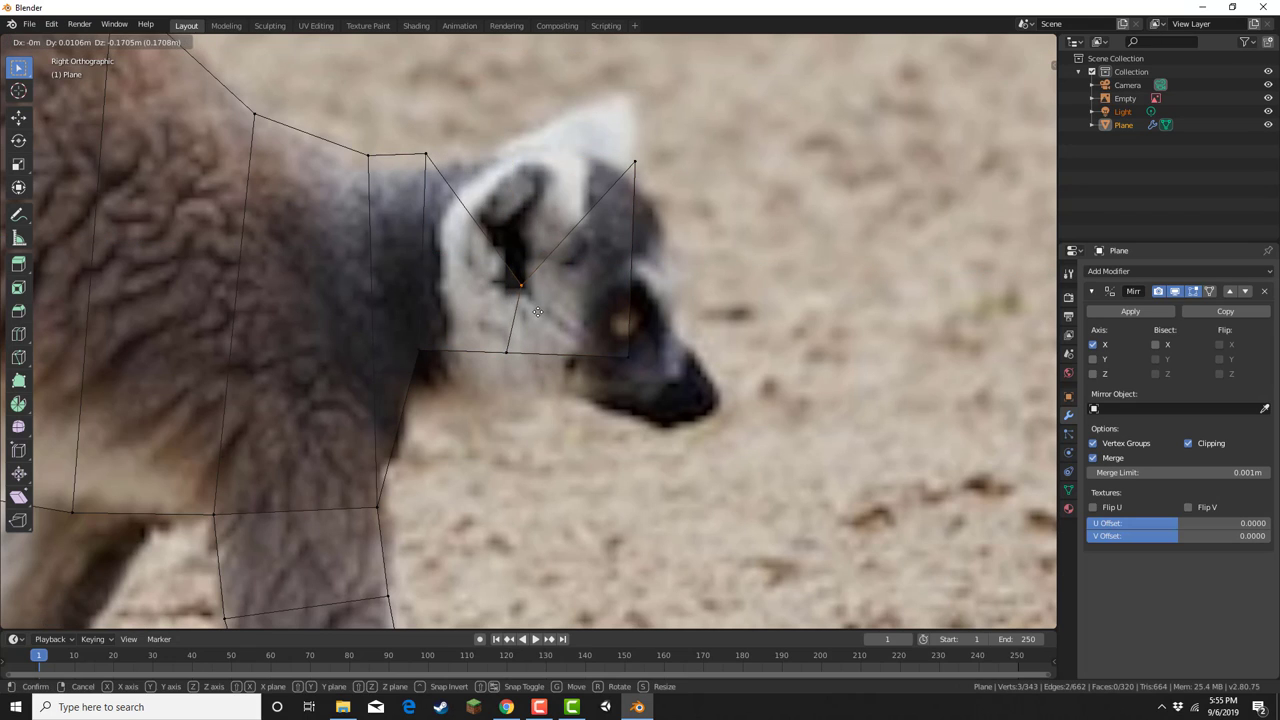
left_click(534, 314)
left_click_drag(617, 139, 651, 196)
key("g")
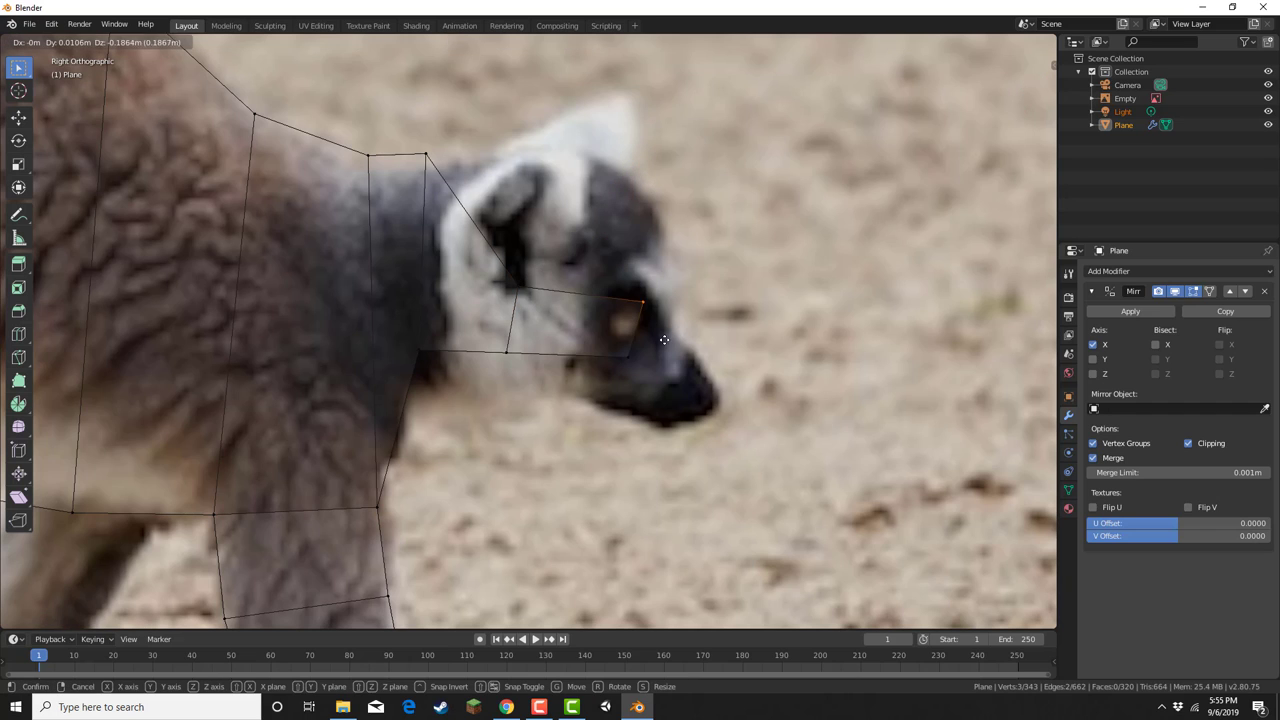
left_click(660, 346)
Extrude the head's front edge forward to form the snout.
left_click_drag(606, 288, 680, 394)
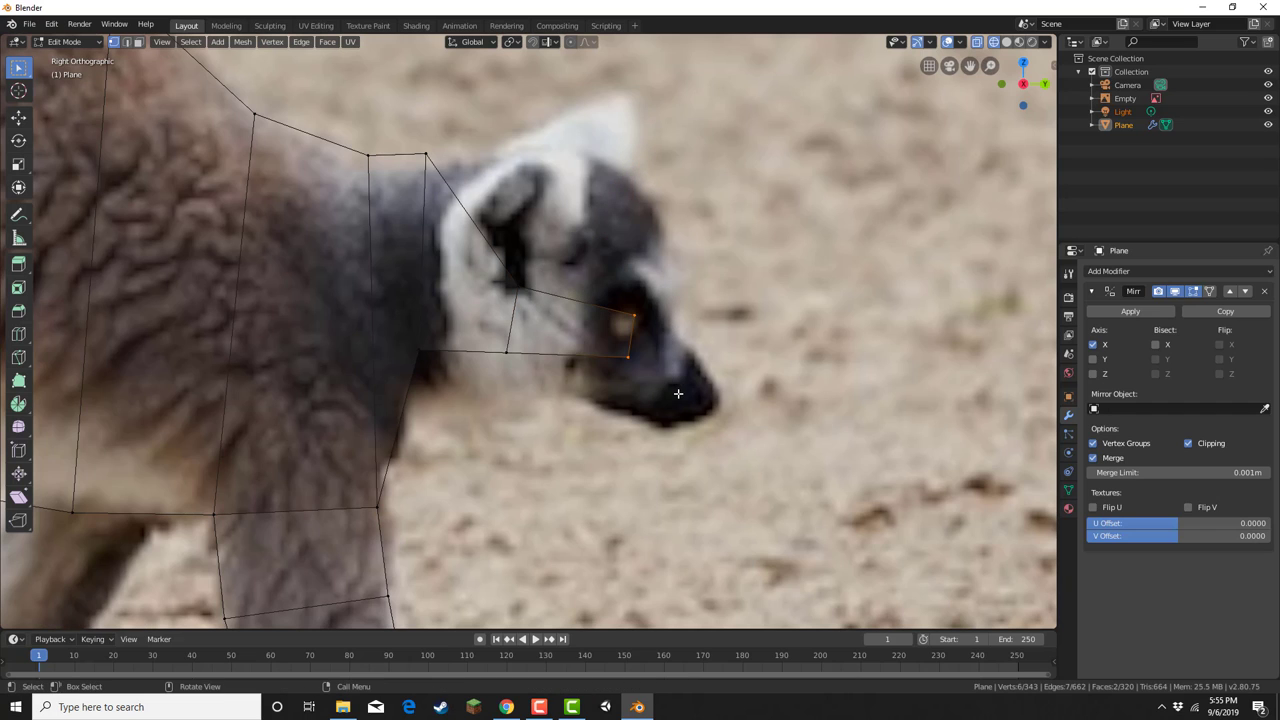
key("e")
left_click(743, 402)
Lower the three points on the underside of the head to follow the cheek, chin and nose of the reference.
left_click_drag(490, 343, 533, 374)
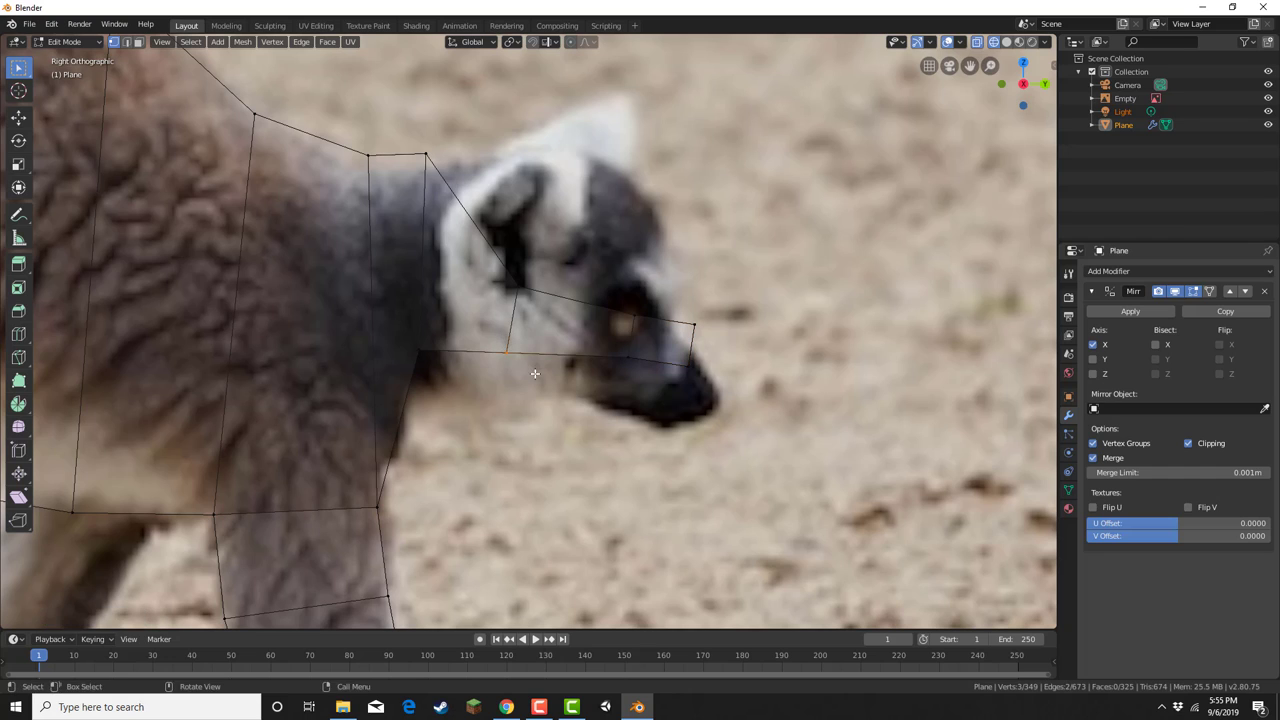
key("g")
left_click(532, 403)
left_click_drag(605, 342, 704, 389)
key("g")
left_click(623, 422)
key("g")
left_click(706, 440)
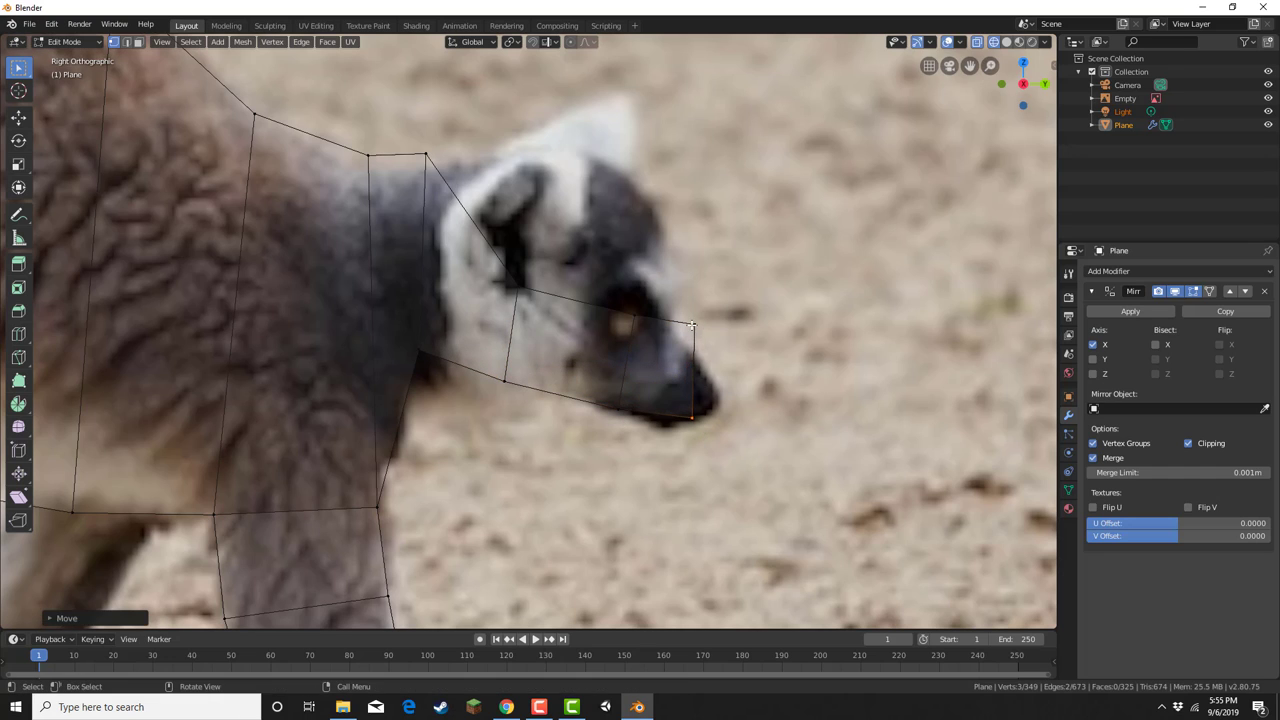
Move the snout's front corners down and forward to the nose tip and chin, and adjust the point at the ear base.
left_click_drag(679, 317, 703, 348)
key("g")
left_click(717, 394)
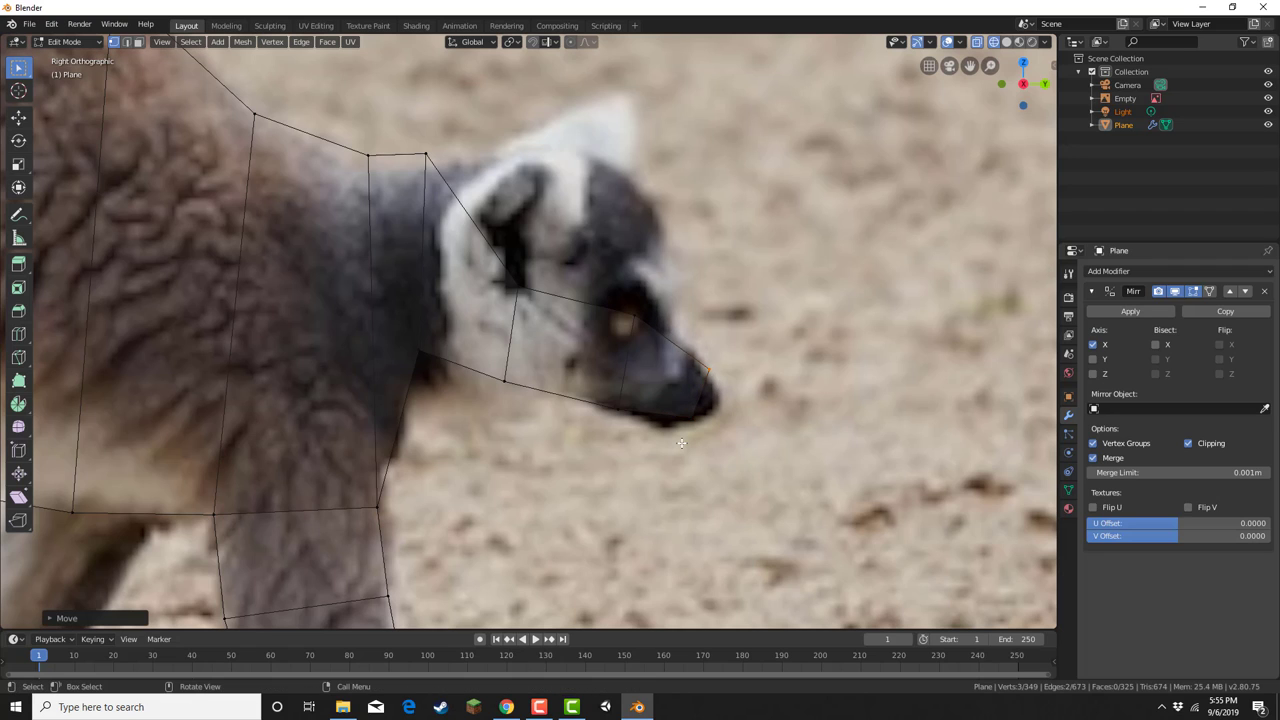
left_click_drag(680, 410, 703, 428)
key("g")
left_click(711, 434)
left_click_drag(700, 362, 724, 396)
key("g")
left_click(723, 398)
left_click(512, 279)
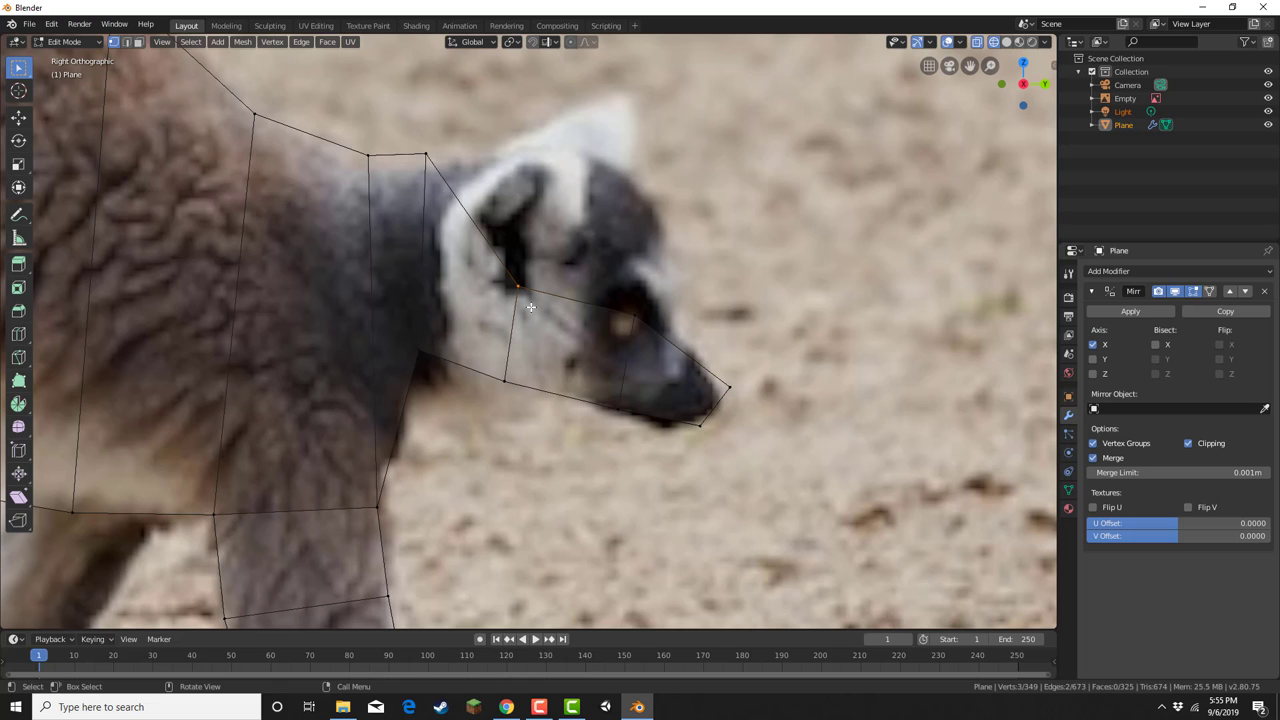
key("g")
left_click(519, 290)
Extrude the sloping top face between the neck and the ear base outward to start the upper head.
middle_click_drag(563, 255, 521, 245)
left_click(140, 46)
scroll(421, 282, "down", 1)
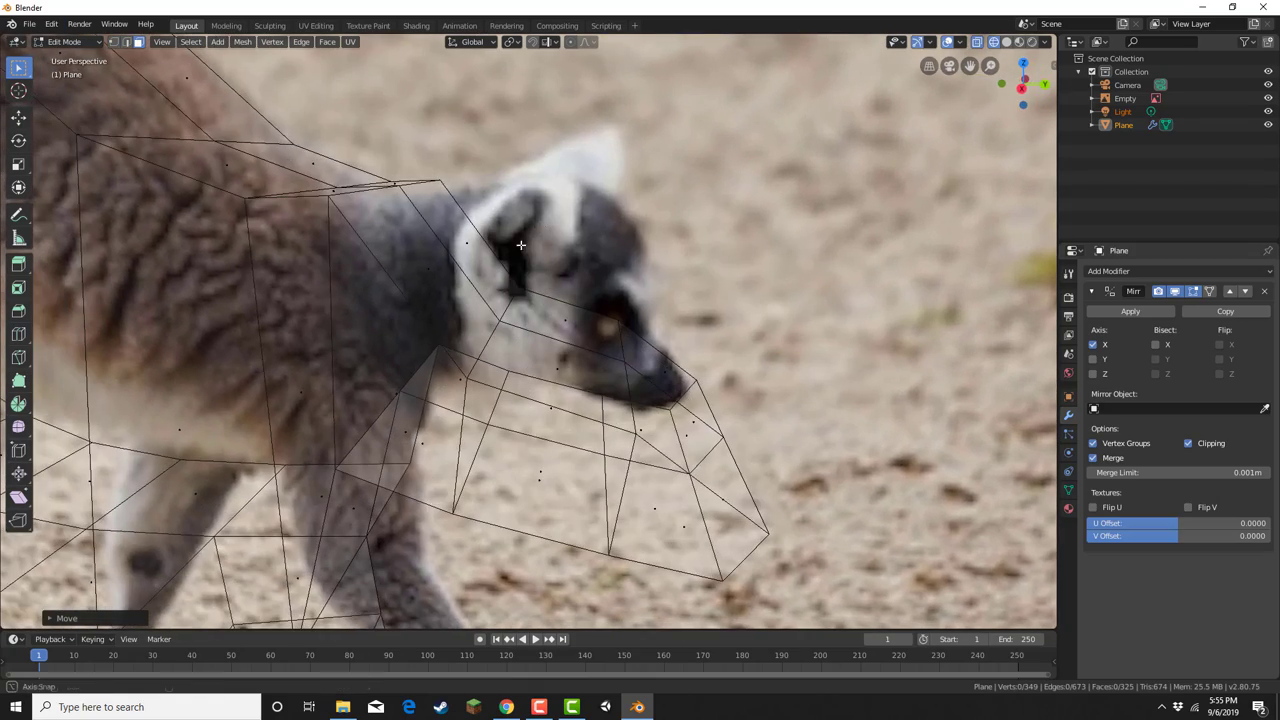
left_click(426, 302)
key("e")
left_click(448, 287)
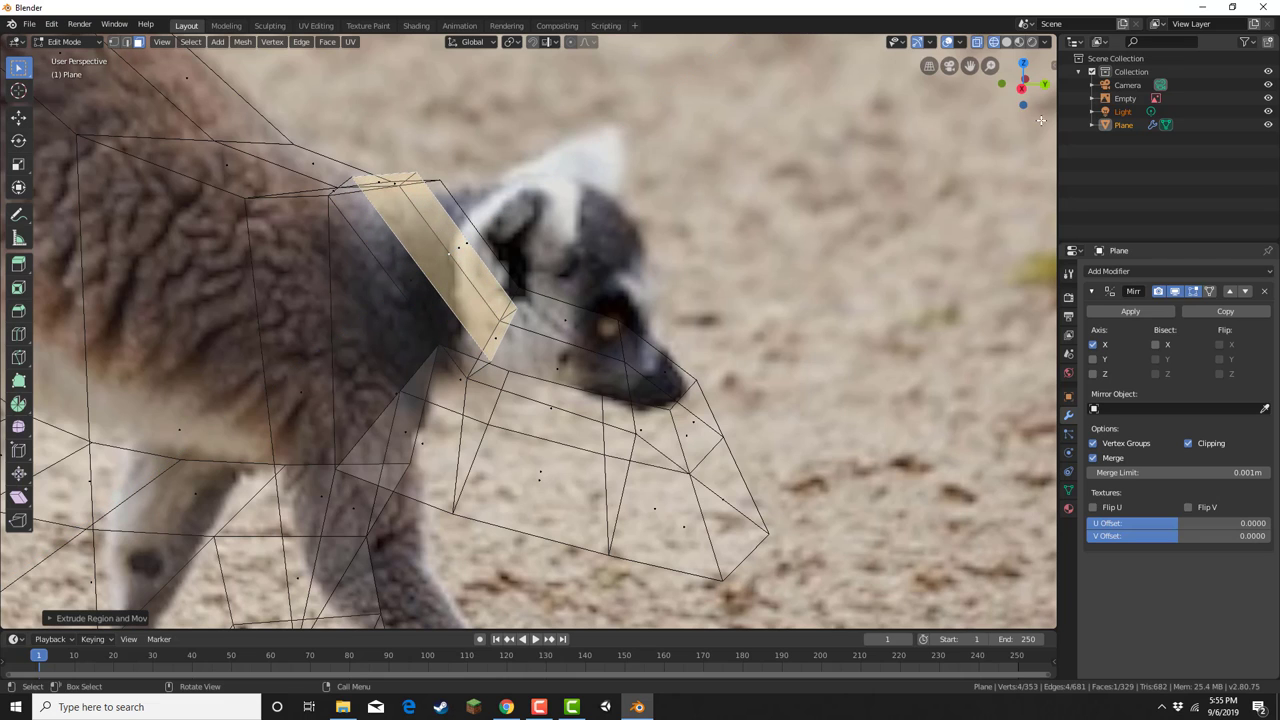
In the right view, lower the extrusion's rear corners to the back of the head and move its upper front corner forward past the ear.
left_click(1017, 90)
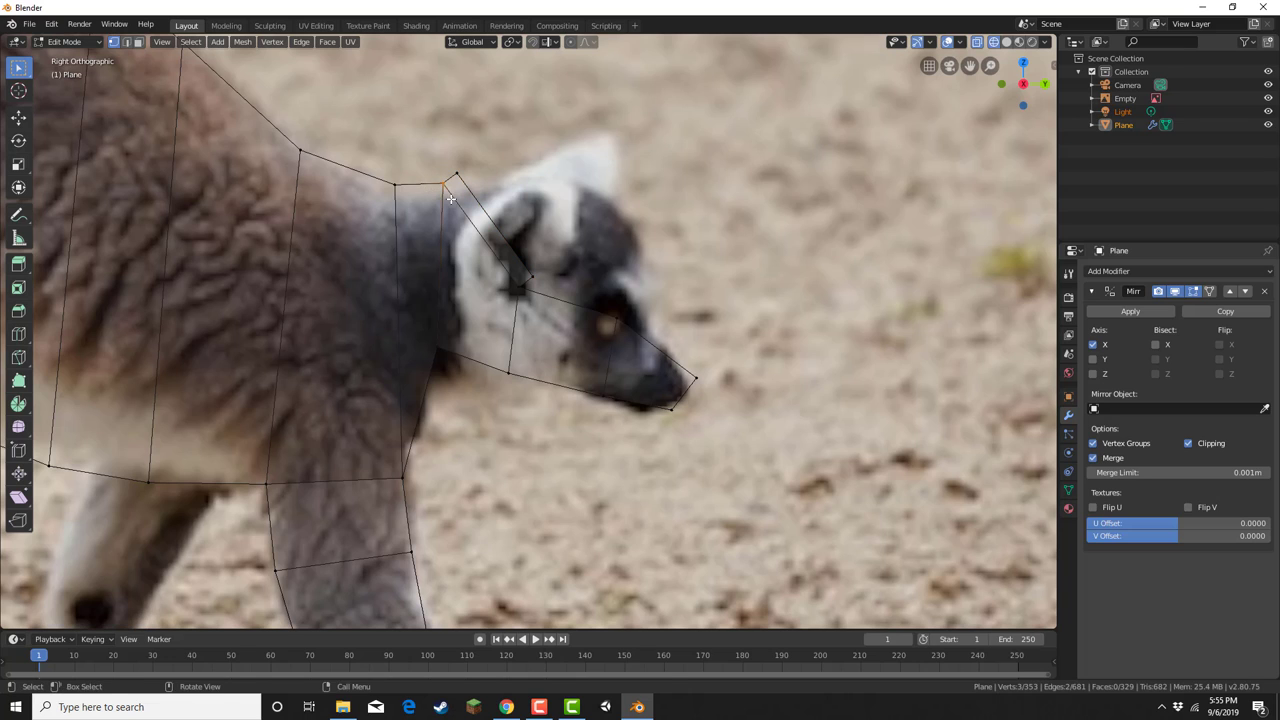
key("g")
left_click(466, 264)
left_click_drag(437, 157, 474, 198)
key("g")
left_click(507, 244)
left_click_drag(508, 257, 546, 304)
key("g")
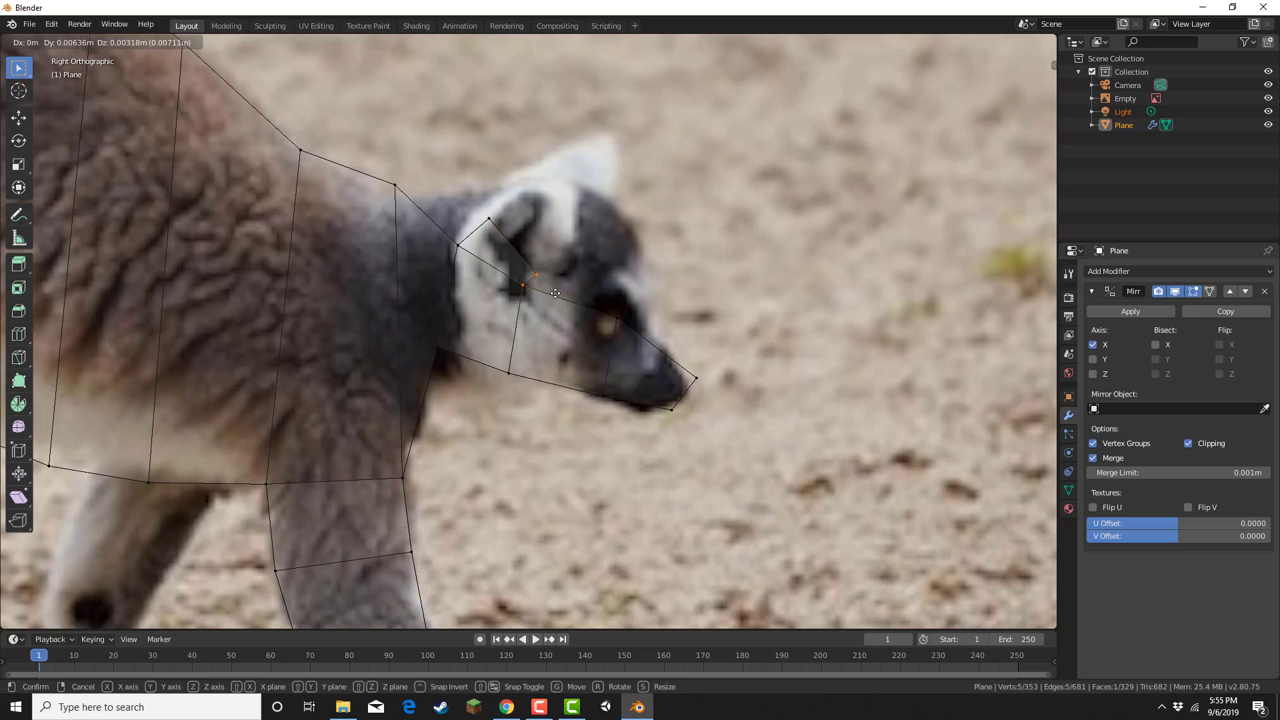
left_click(562, 290)
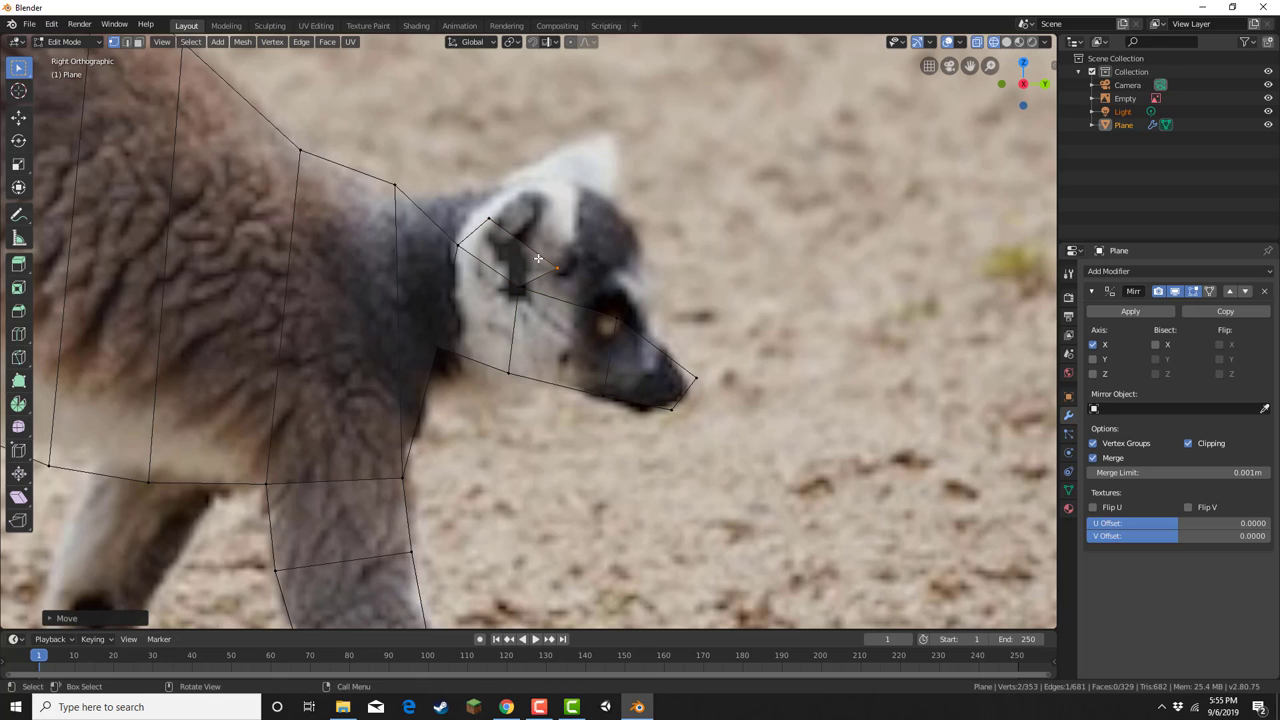
Extrude the upper edge of the head section upward twice to reach the top of the head.
left_click_drag(509, 230, 579, 281)
key("e")
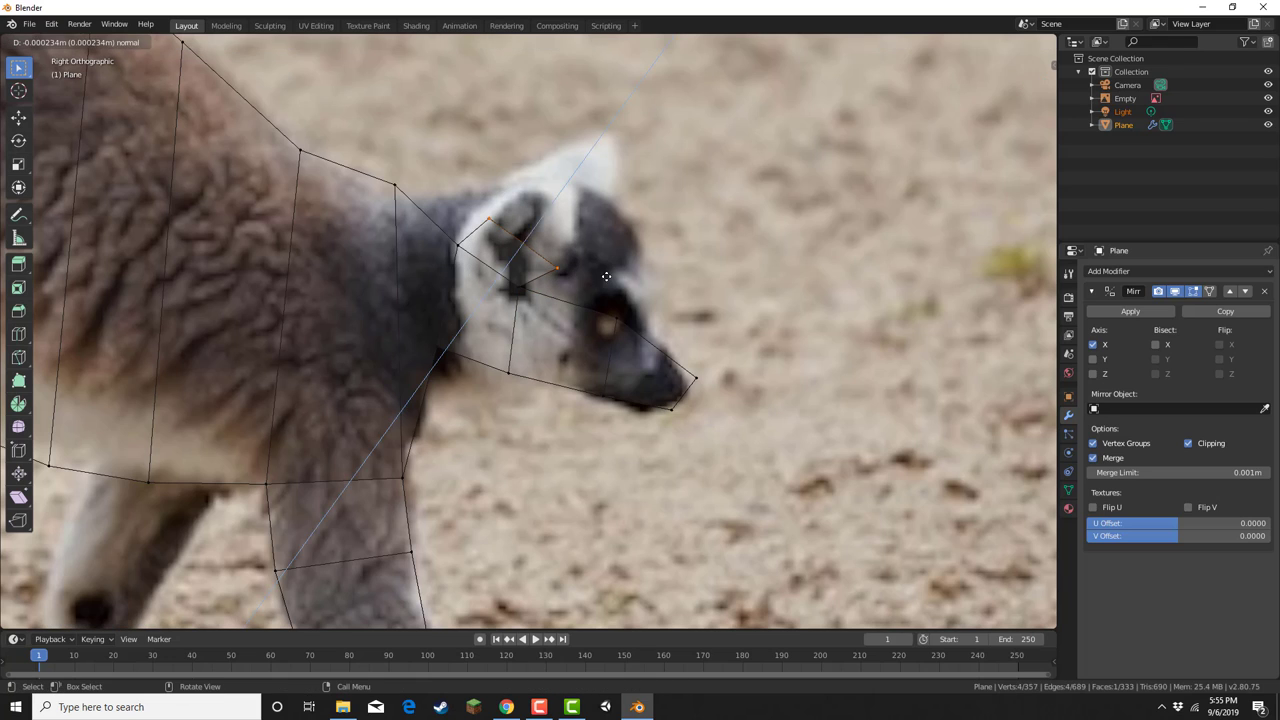
left_click(629, 272)
key("e")
left_click(616, 214)
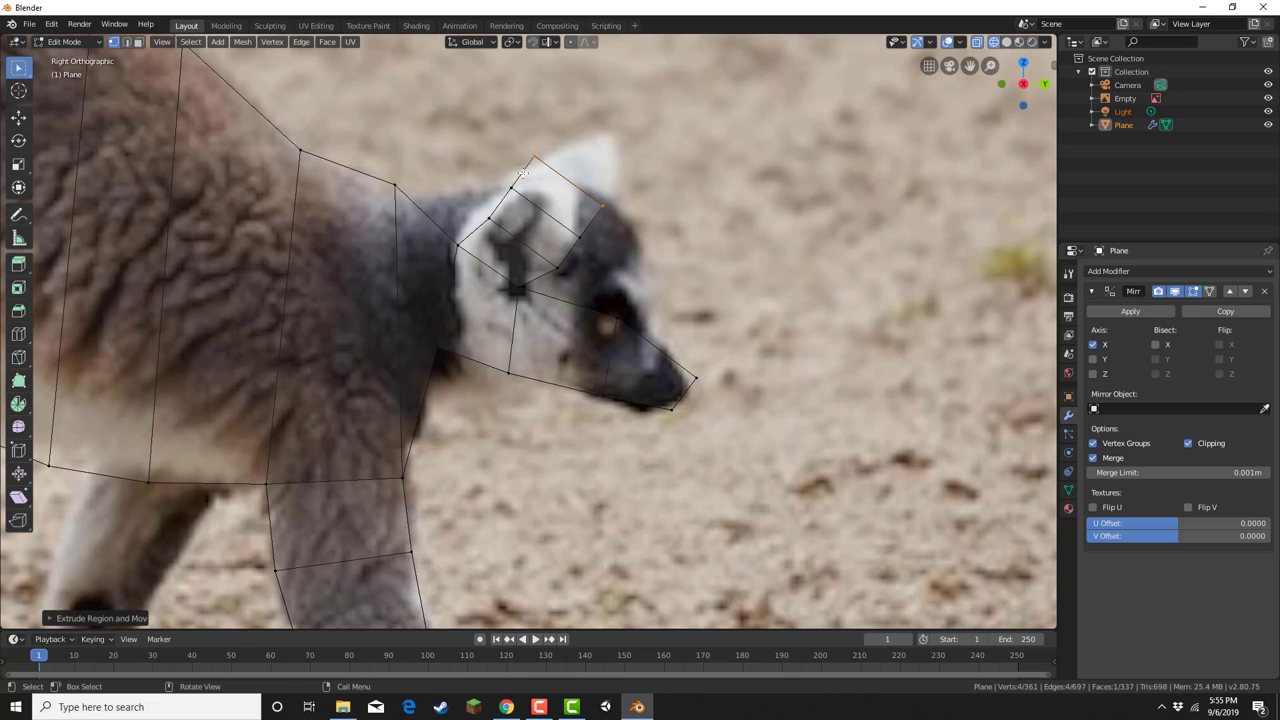
Move the rear corners of the neck and head sections up and back to follow the nape of the reference.
left_click_drag(500, 174, 453, 234)
key("g")
left_click(509, 235)
key("g")
left_click(438, 230)
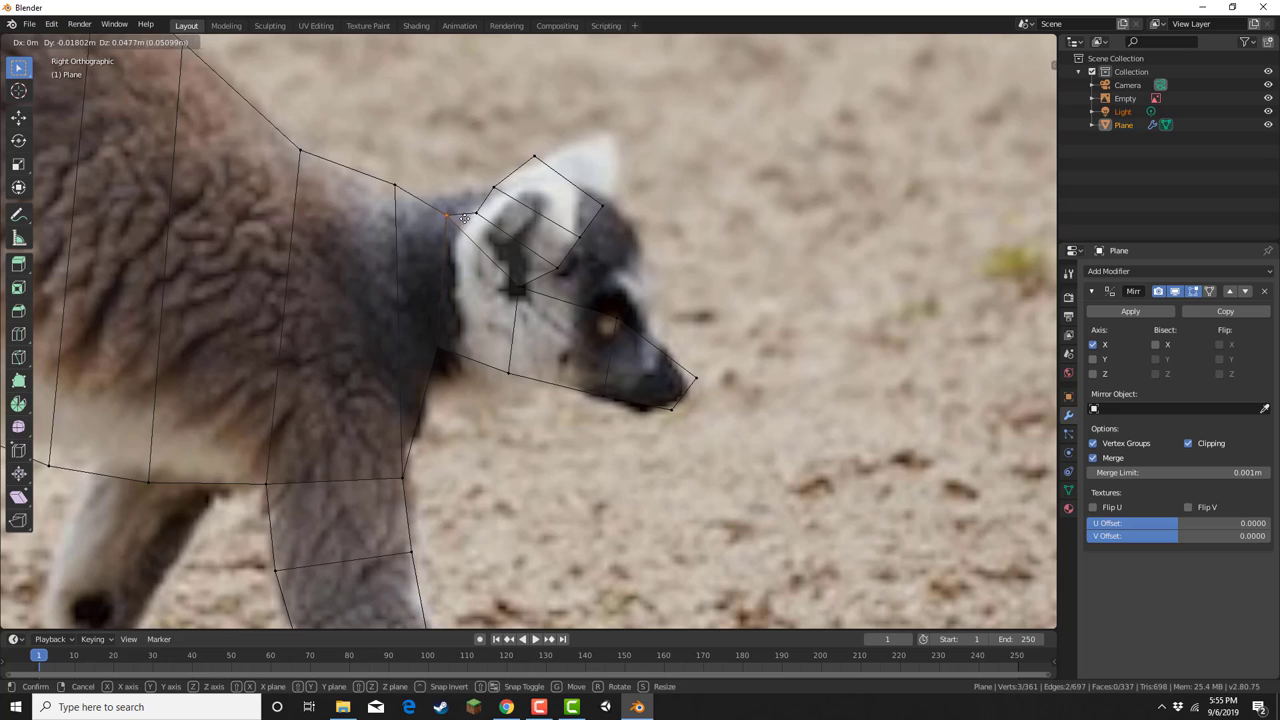
left_click(471, 228)
left_click_drag(465, 203, 491, 230)
key("g")
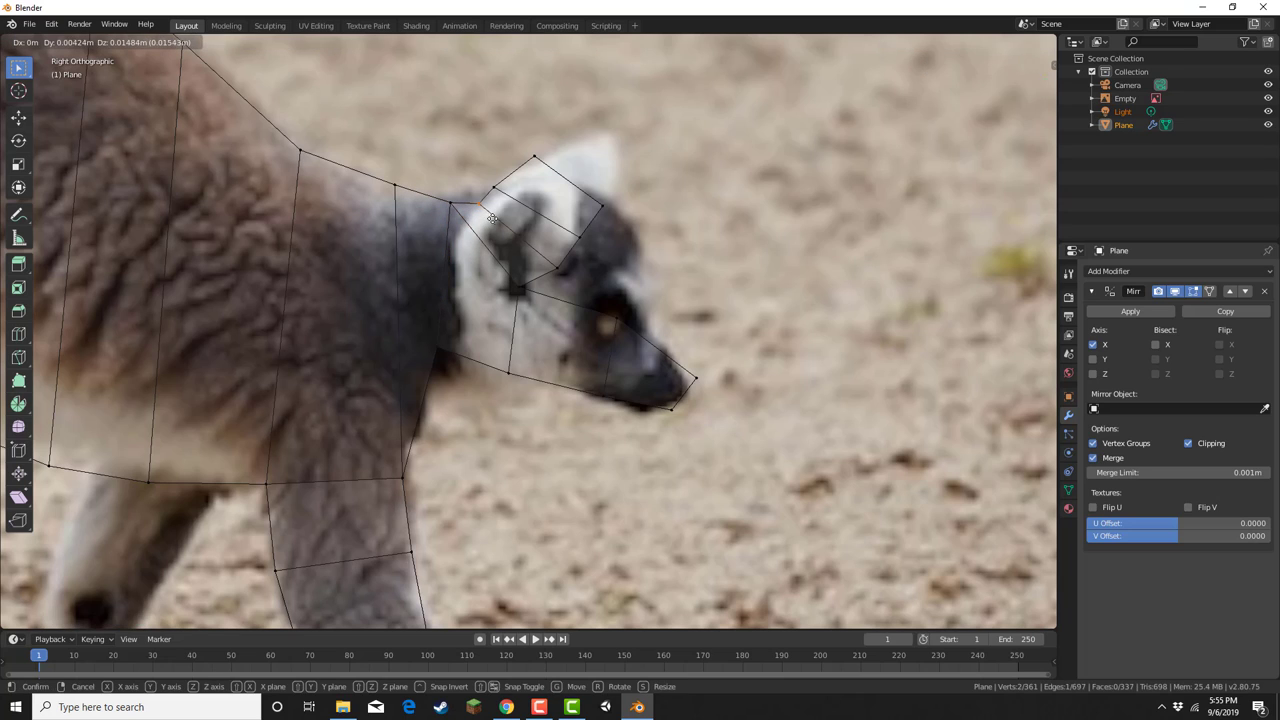
left_click(492, 225)
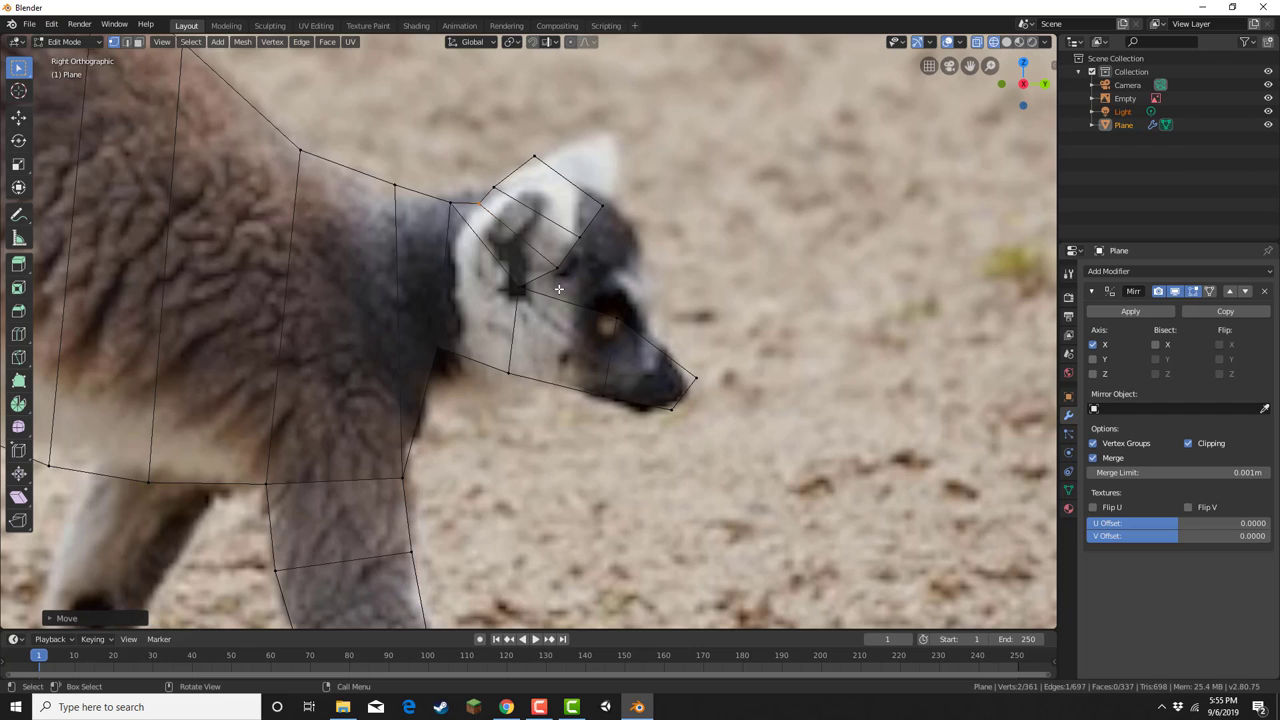
Move the ear-base point forward and raise the brow point to the top of the forehead.
left_click_drag(494, 255, 641, 331)
key("g")
left_click(566, 311)
key("g")
left_click(577, 274)
key("g")
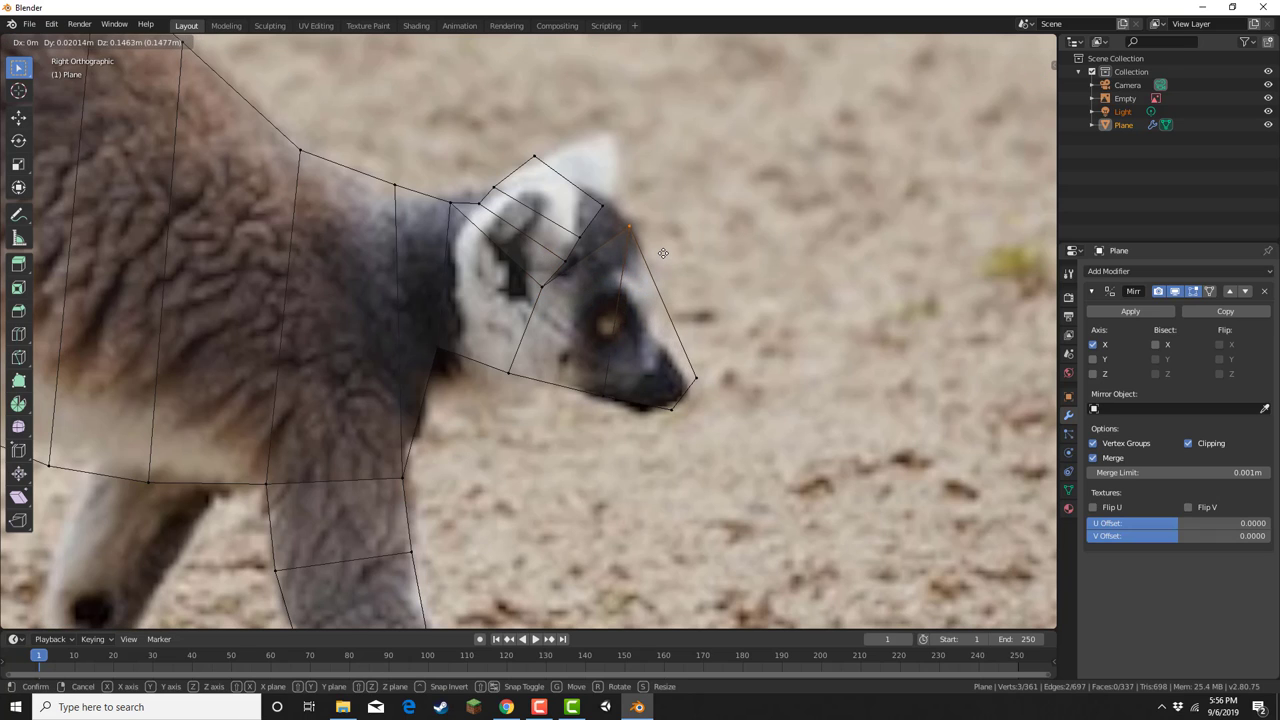
left_click(617, 272)
Move the ear-base point and the corner above it slightly up to follow the front of the ear.
left_click_drag(537, 274, 552, 292)
key("g")
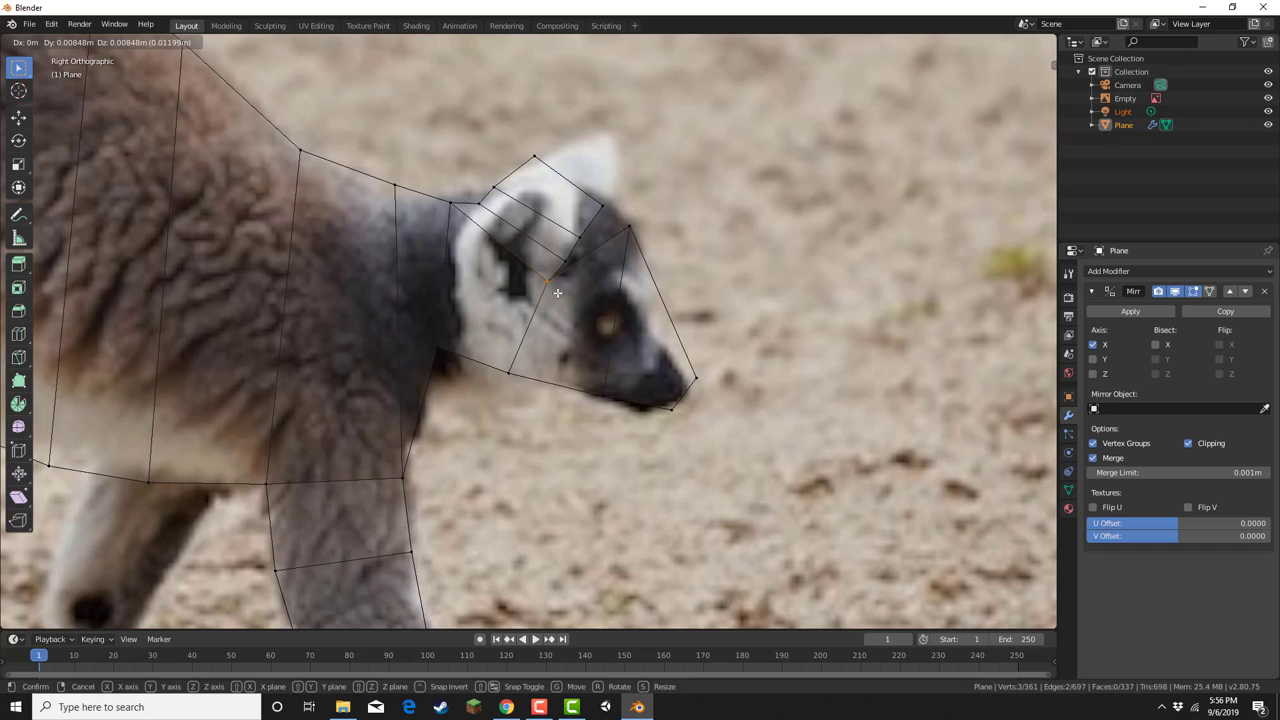
left_click(557, 286)
left_click_drag(556, 248, 578, 268)
key("g")
left_click(573, 264)
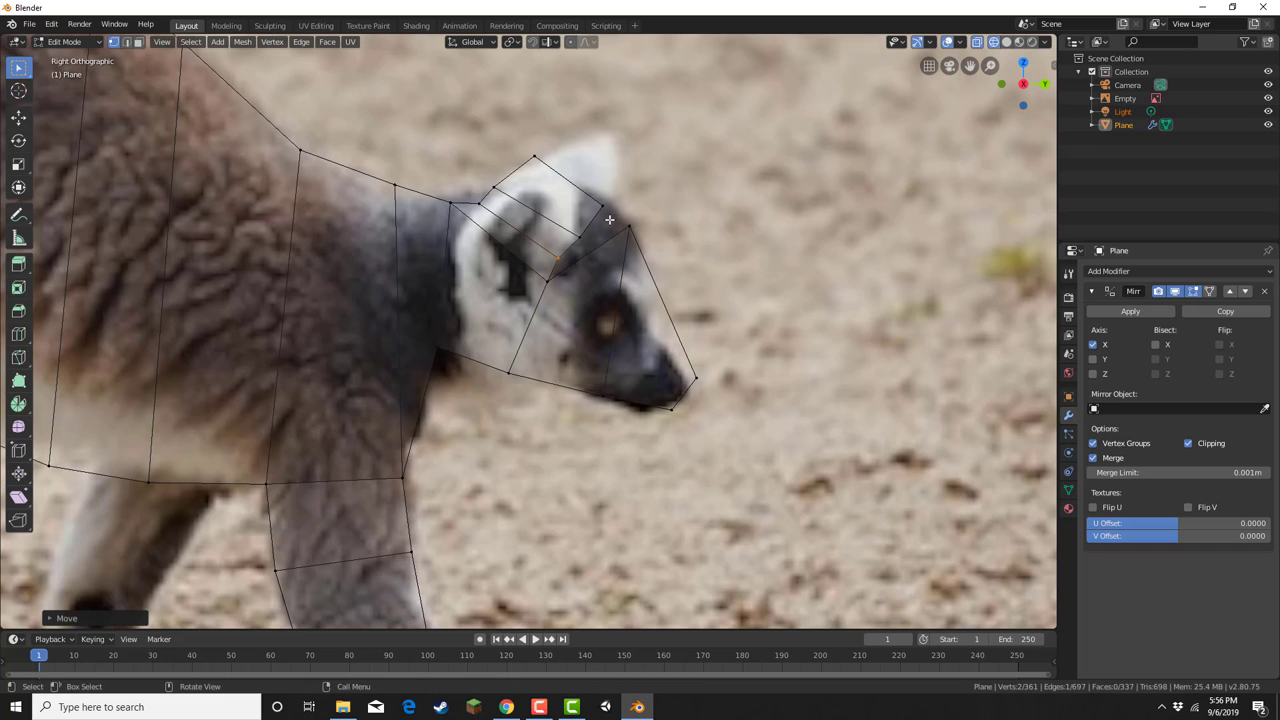
Lower the brow point to just above the eye and move the ear-base point forward towards it.
left_click_drag(608, 213, 643, 262)
key("g")
left_click(644, 322)
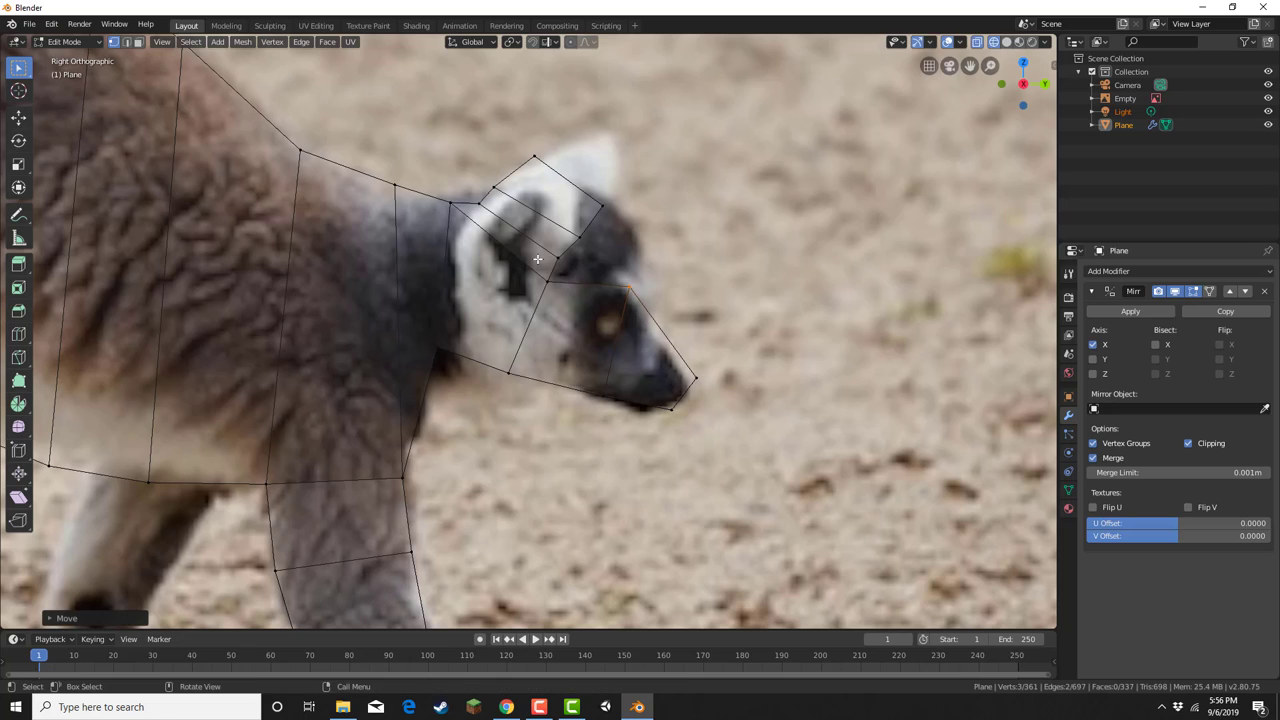
left_click_drag(538, 259, 575, 297)
key("g")
left_click(606, 286)
Move the three front corners of the upper head sections to follow the edge between the white fur and dark forehead.
left_click_drag(545, 233, 595, 256)
key("g")
left_click(587, 254)
key("g")
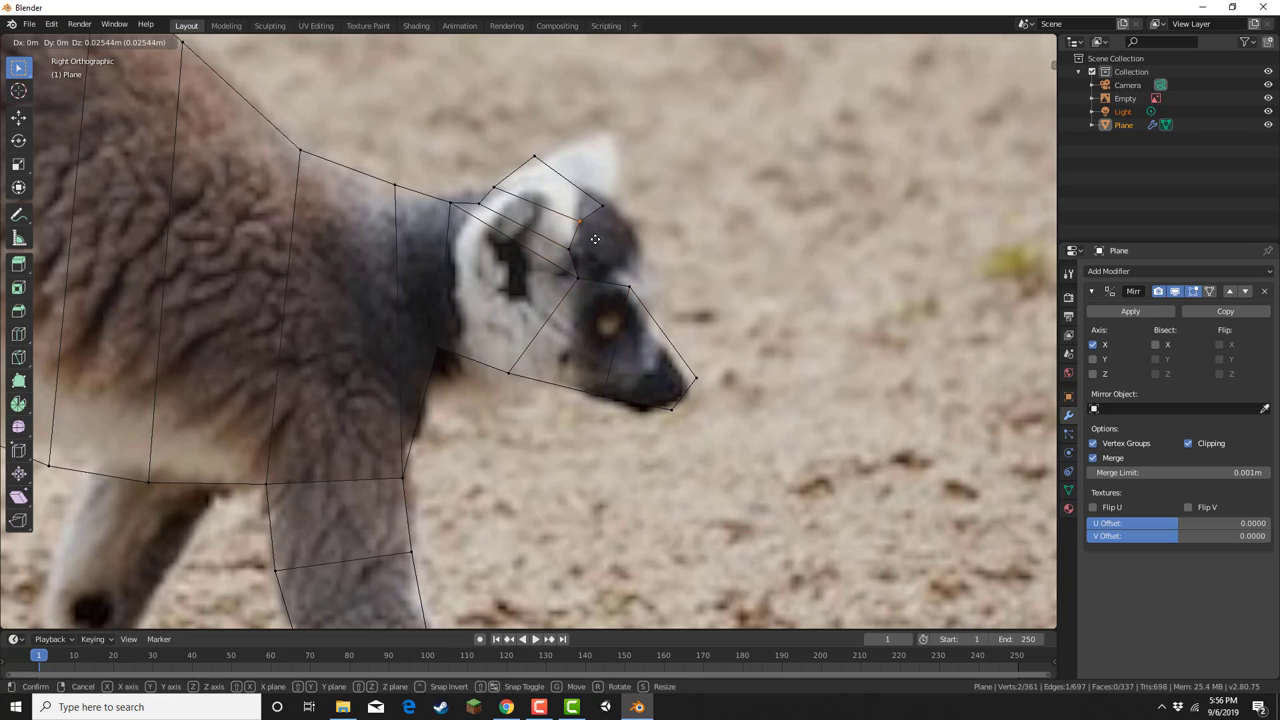
left_click(595, 239)
left_click_drag(585, 192, 624, 227)
key("g")
left_click(608, 210)
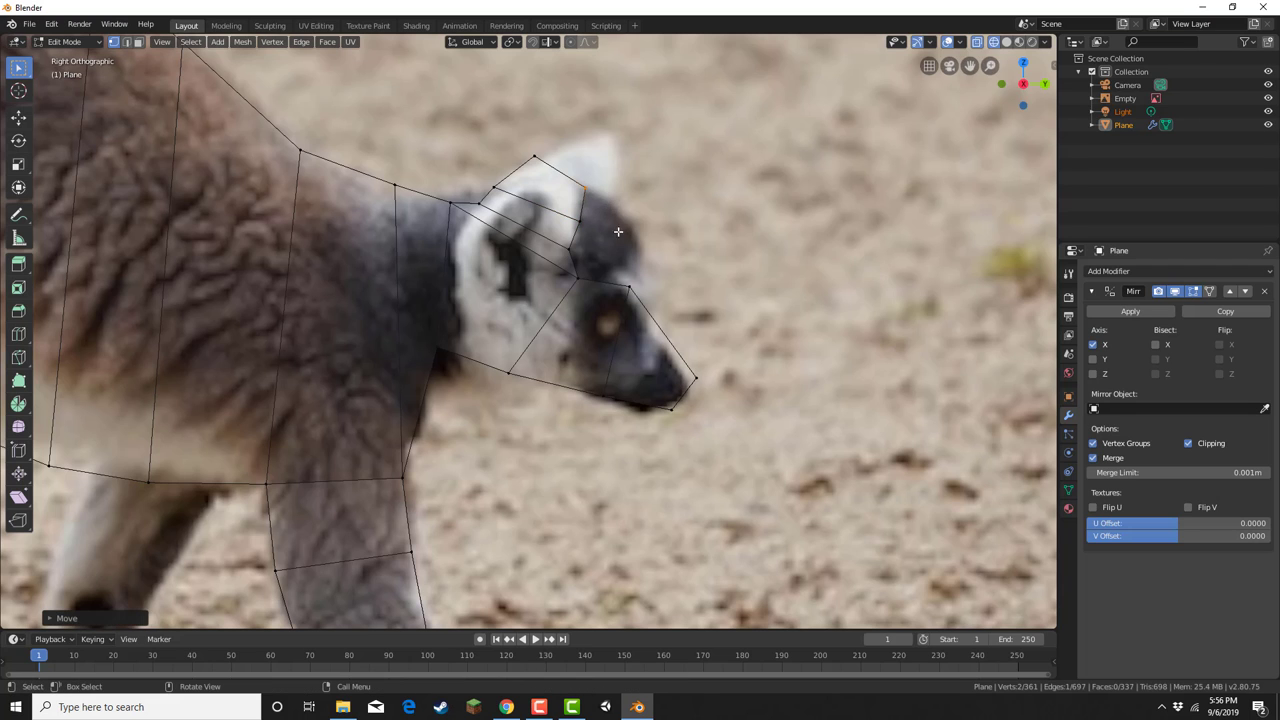
Extrude the rear edge of the rump back and up along the base of the tail.
scroll(618, 231, "down", 4)
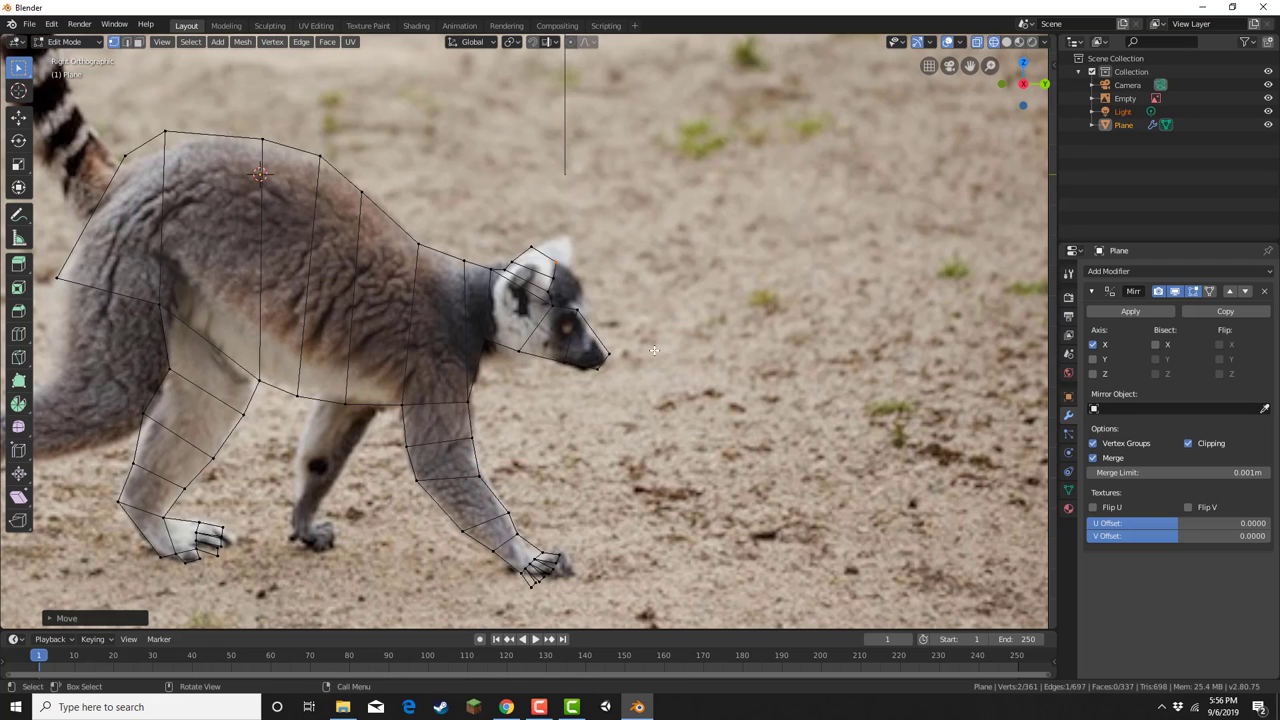
scroll(618, 357, "down", 3)
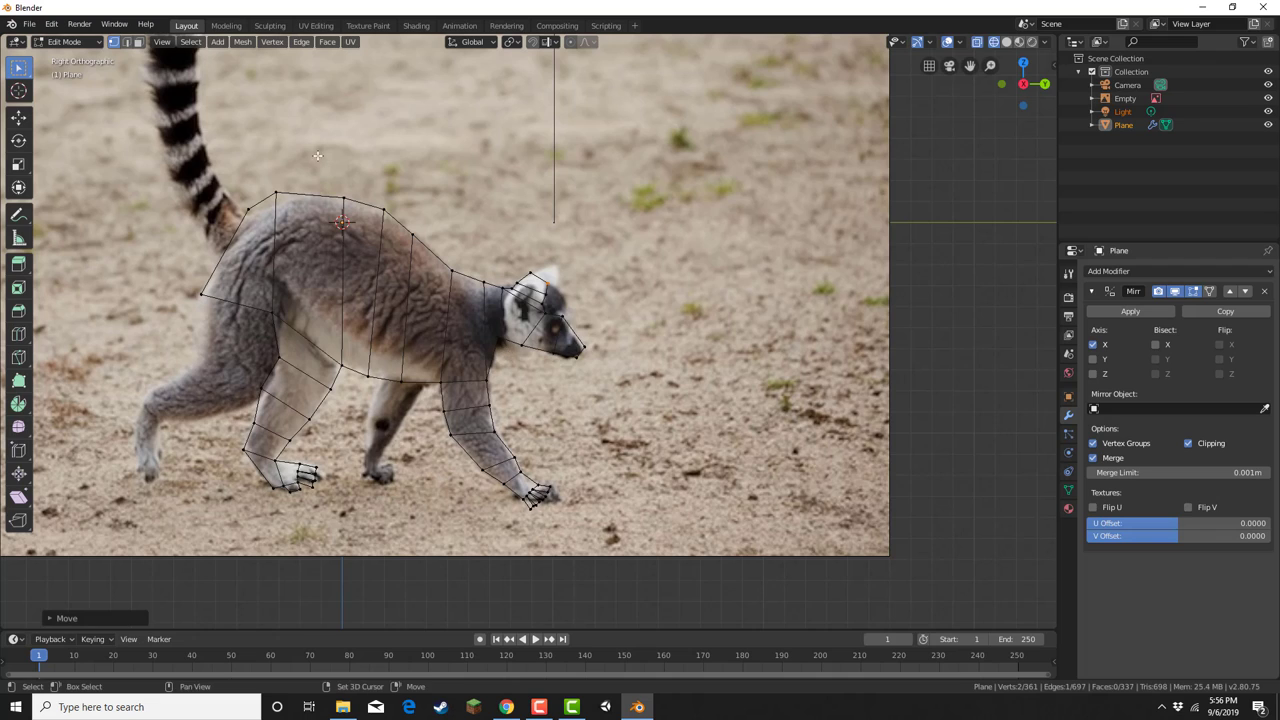
middle_click_drag(318, 156, 609, 348, "shift")
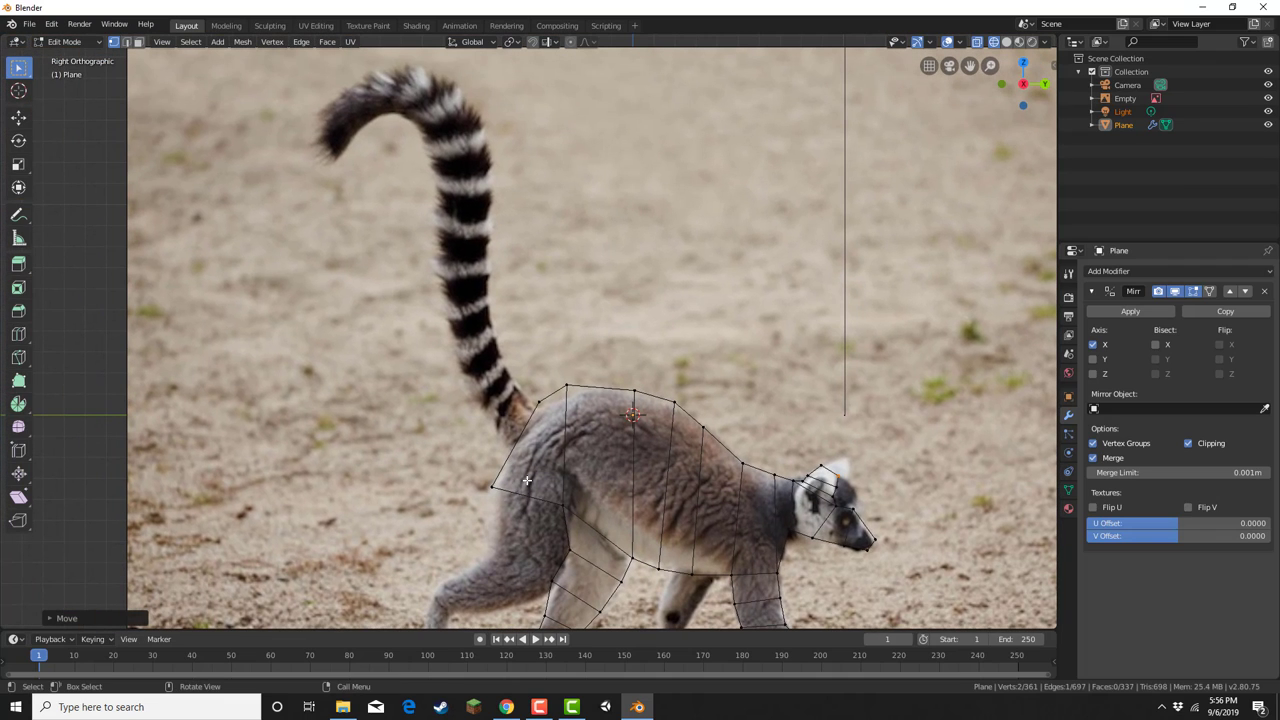
scroll(566, 511, "up", 2)
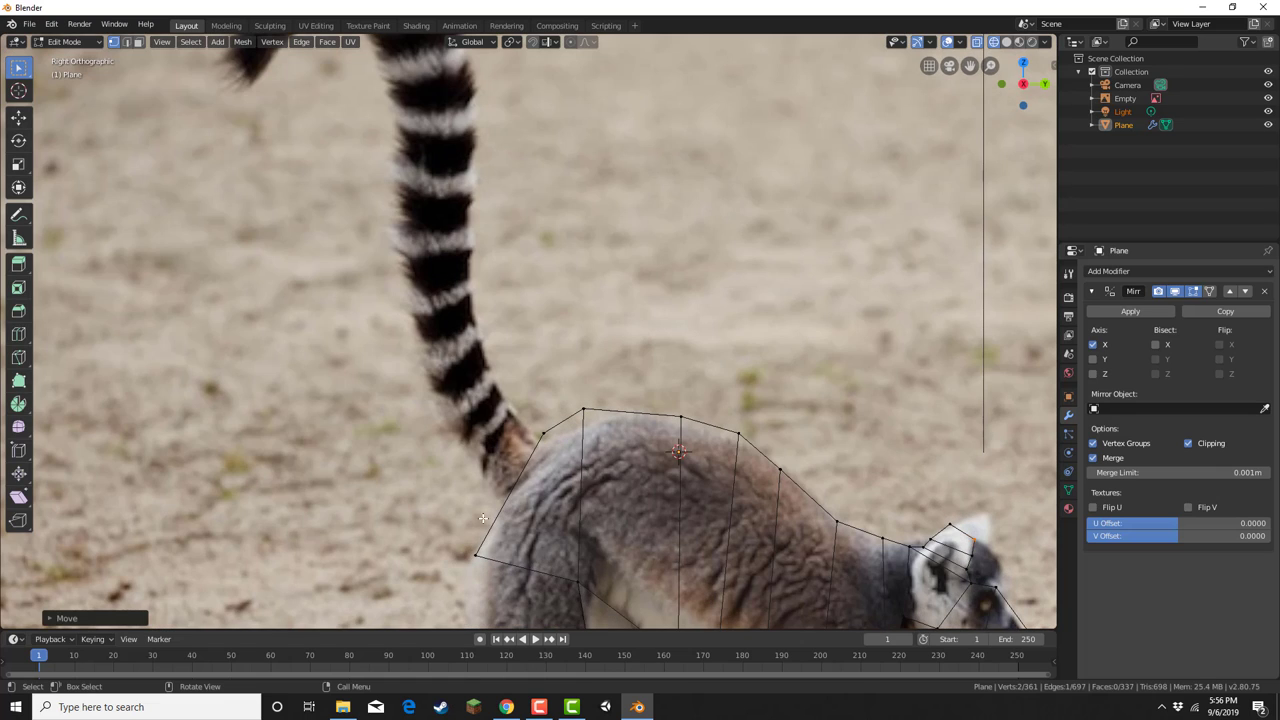
mouse_move(450, 563)
left_mouse_down()
mouse_move(598, 368)
mouse_move(538, 386)
mouse_move(554, 360)
left_mouse_up()
key("e")
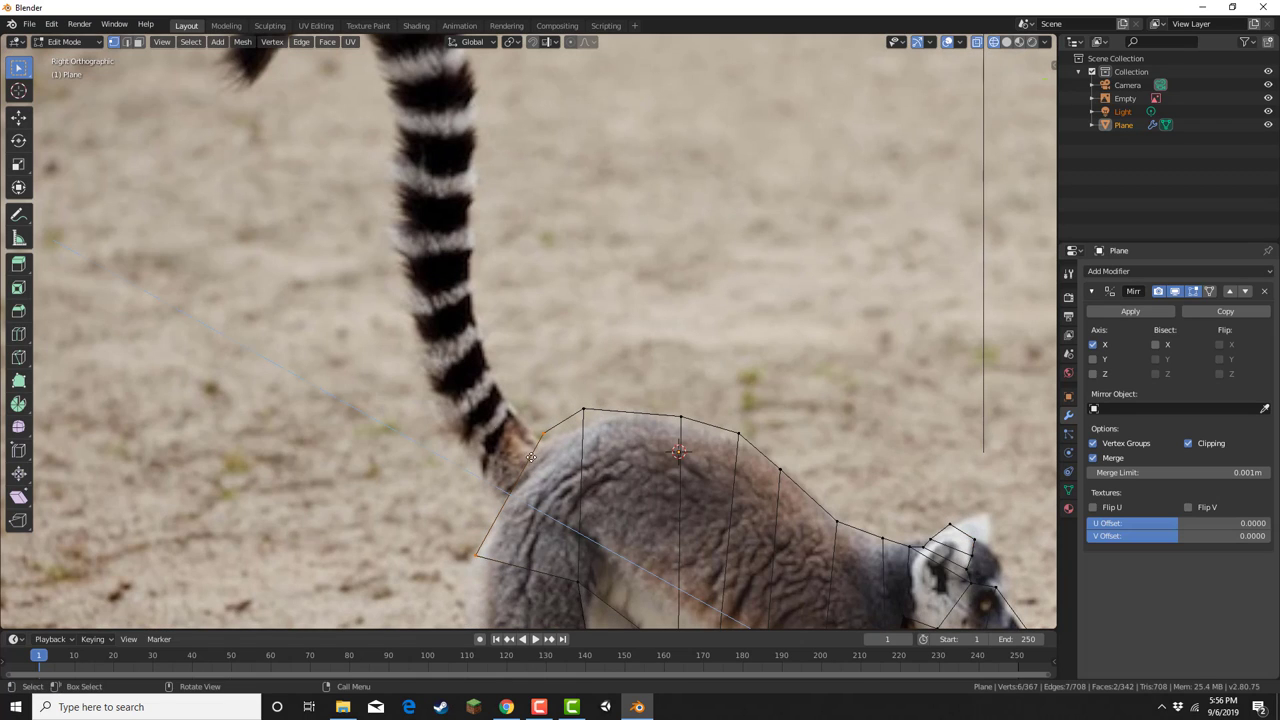
left_click(443, 421)
key("g")
left_click(477, 381)
Move the corners of the first tail section and its lower root inward to match the tail's width in the reference.
left_click_drag(429, 485, 468, 543)
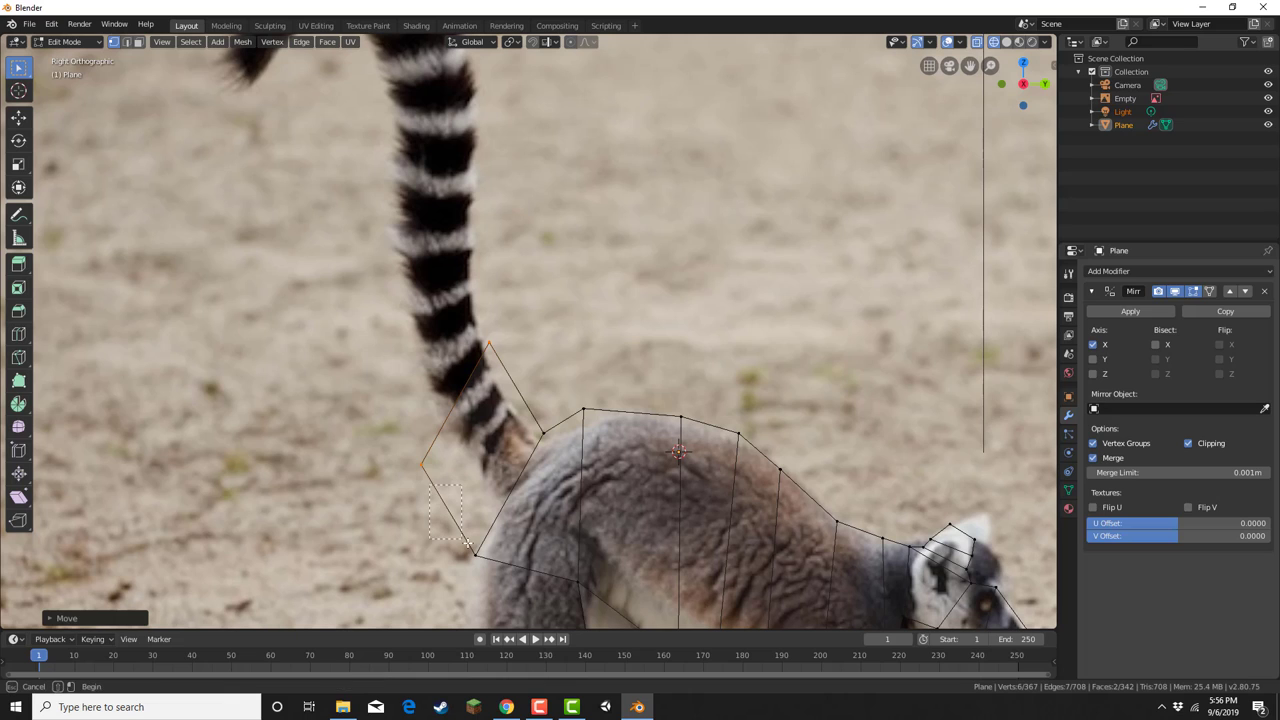
left_click_drag(416, 460, 416, 436)
key("g")
left_click(453, 397)
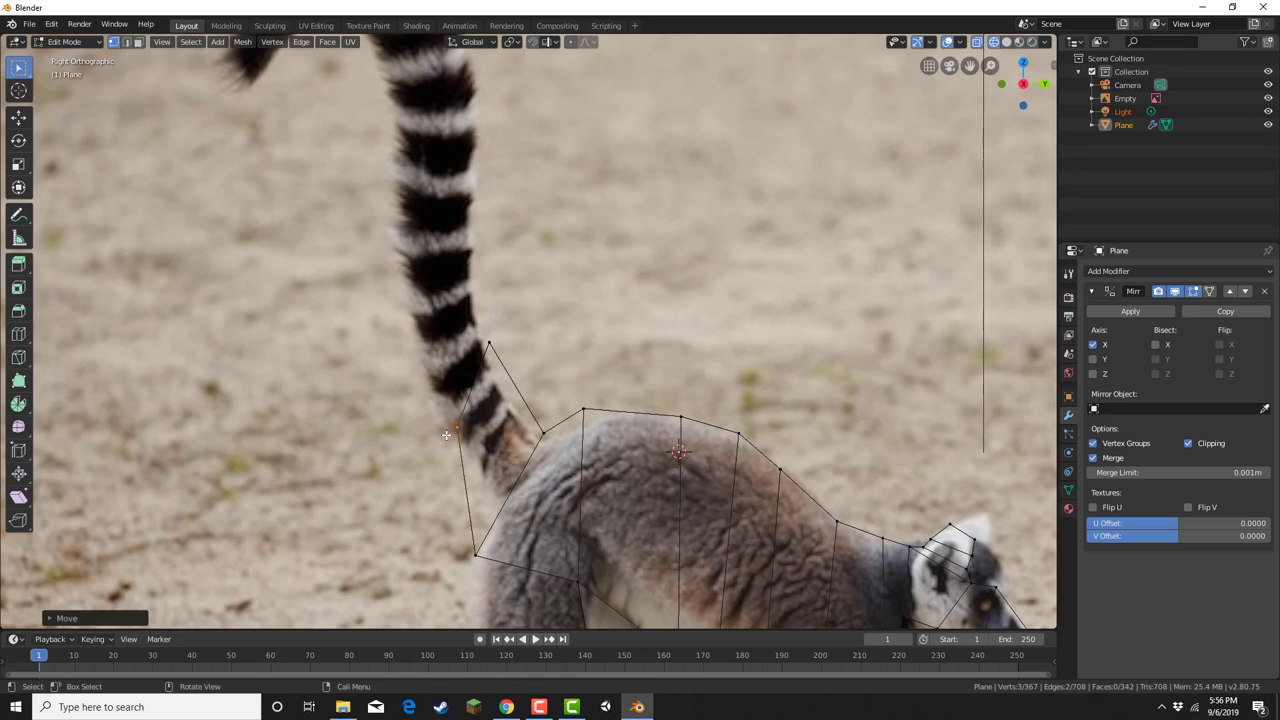
left_click_drag(439, 493, 497, 558)
key("g")
left_click(498, 498)
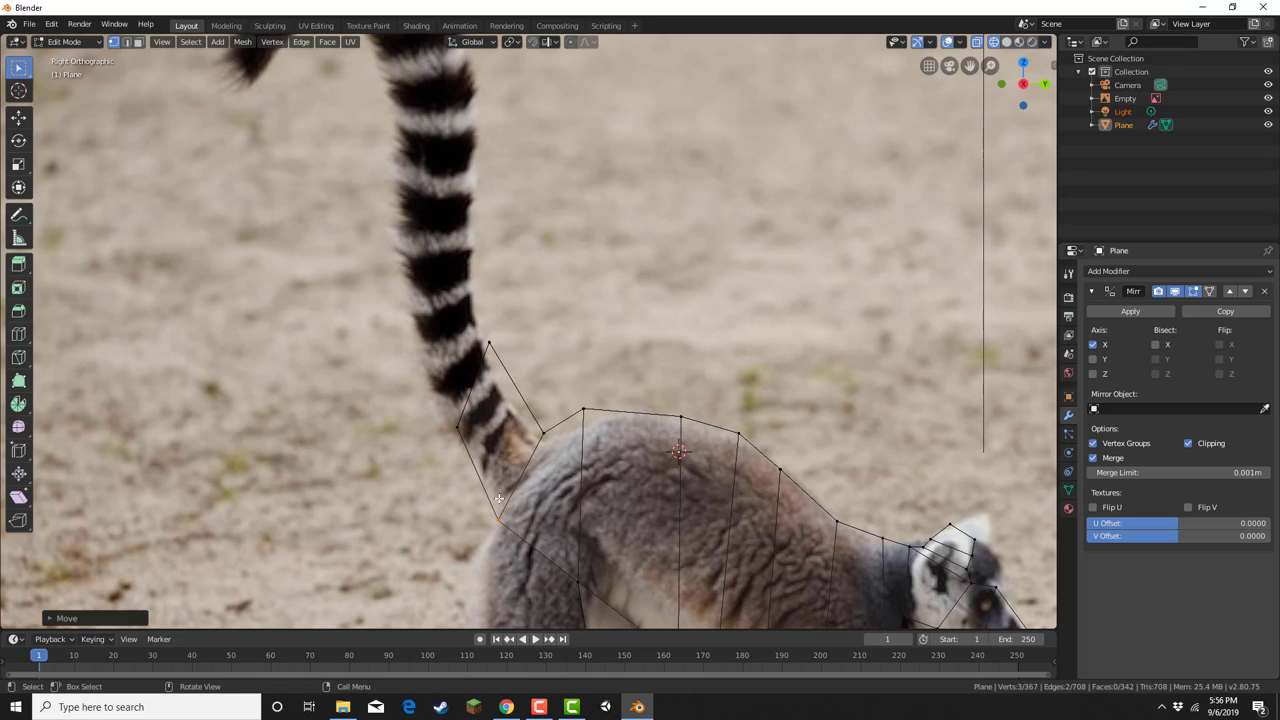
key("g")
left_click_drag(518, 377, 426, 446)
left_click(519, 416)
Extrude the tail's end upward twice and shift each new section onto the striped tail.
key("e")
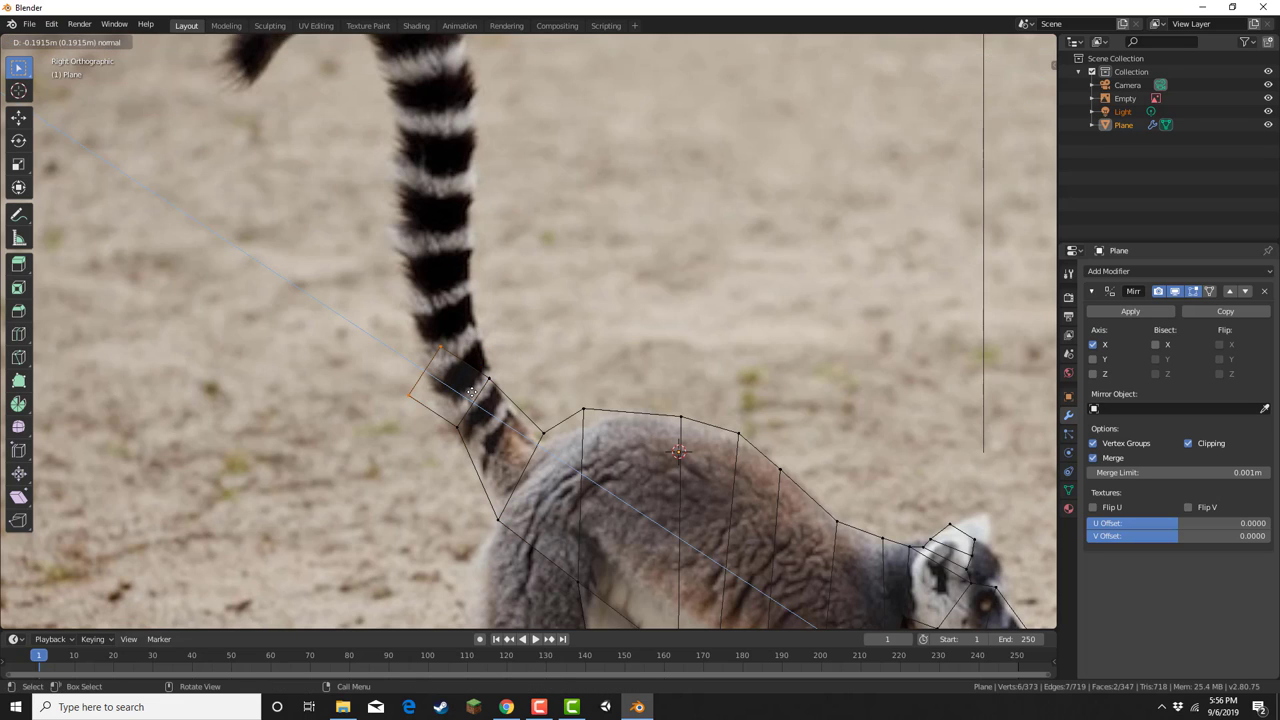
left_click(505, 369)
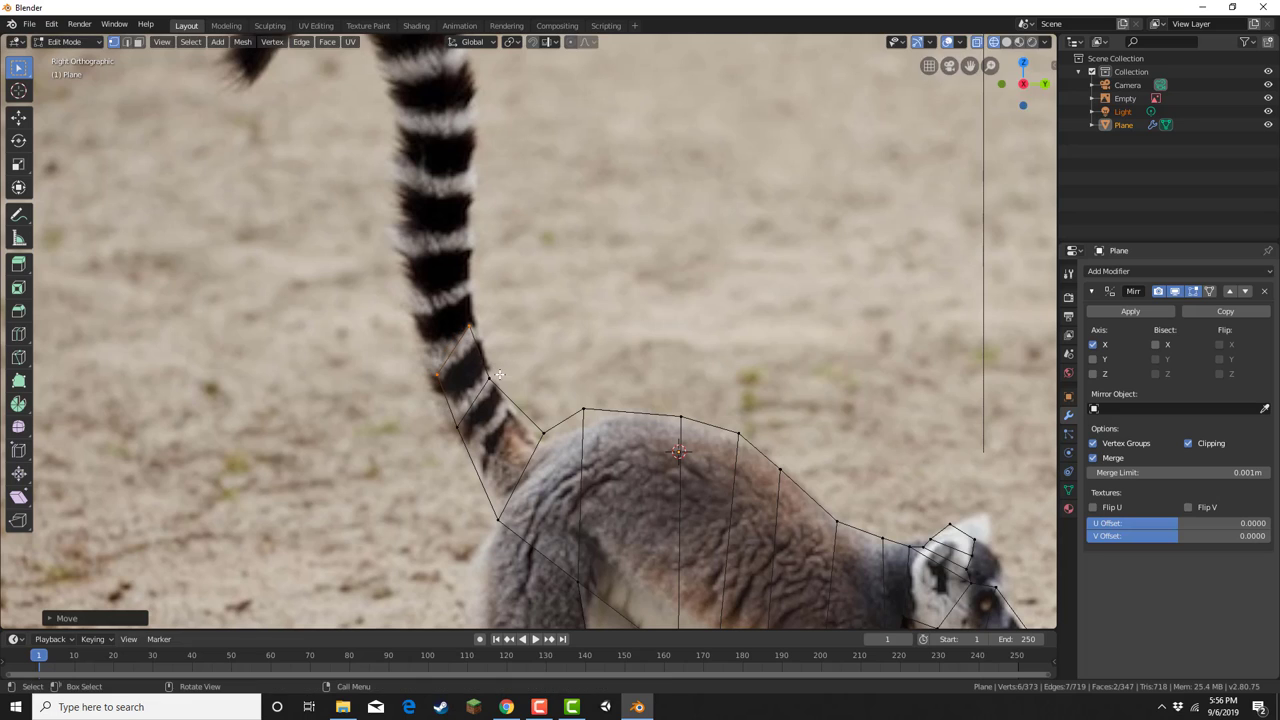
key("e")
left_click(469, 310)
key("g")
left_click(500, 276)
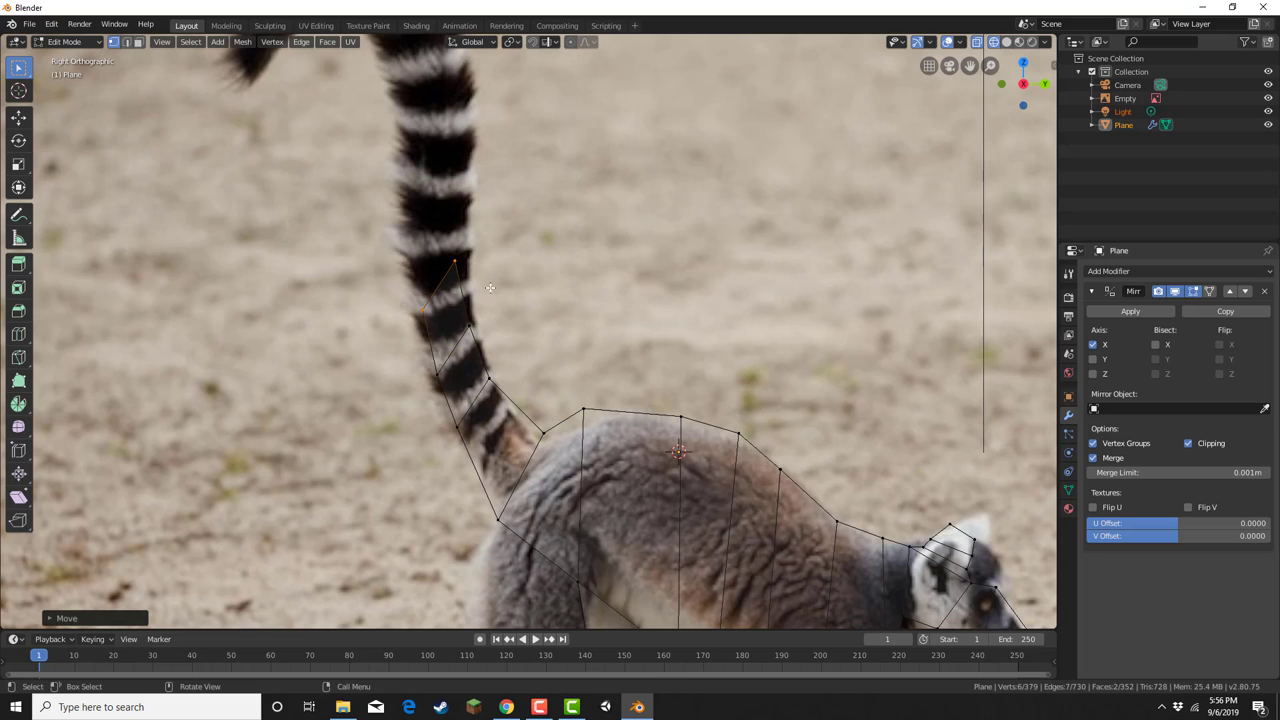
Move the side points of the lower tail sections outward to match the tail's outline in the reference.
left_click_drag(451, 293, 483, 343)
key("g")
left_click(489, 346)
left_click_drag(438, 241, 470, 454)
key("g")
left_click(488, 287)
key("g")
left_click(429, 334)
key("g")
left_click(451, 402)
key("g")
left_click(463, 458)
Extrude the tail's end two more sections upward, aligning each with the striped tail.
left_click_drag(418, 328, 485, 236)
left_click_drag(365, 342, 475, 242)
left_click_drag(488, 236, 400, 323)
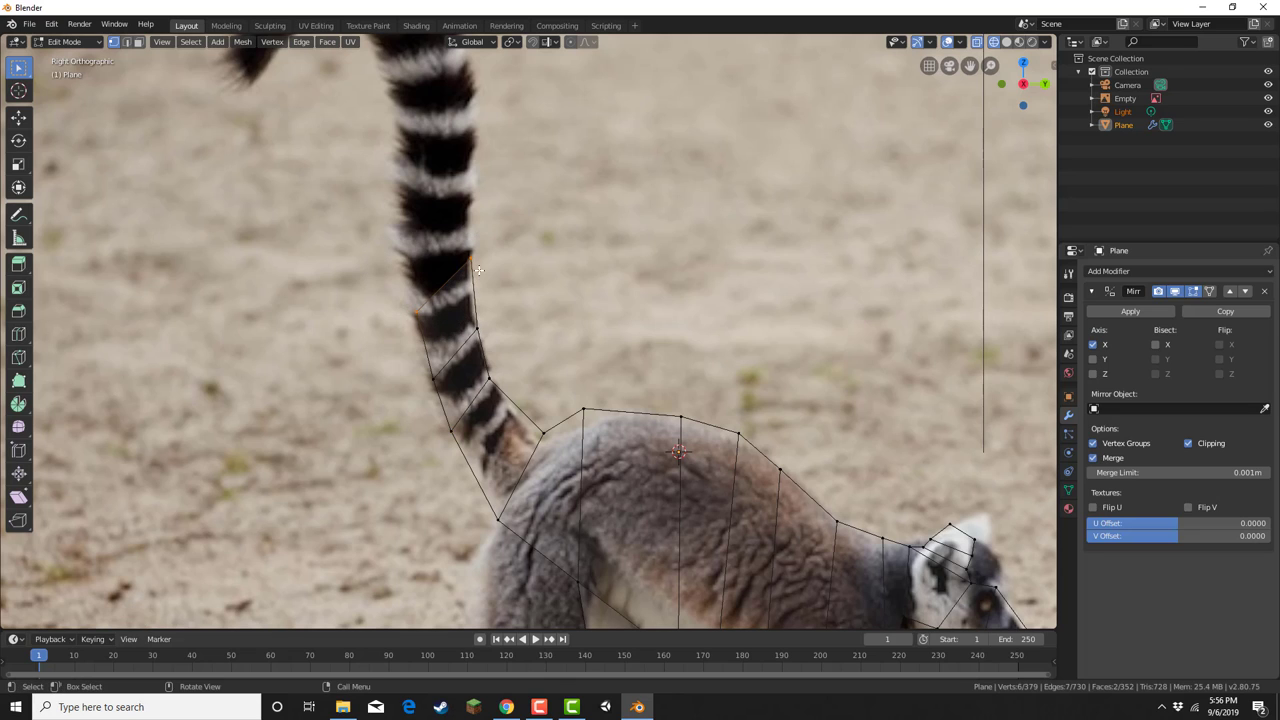
key("e")
left_click(426, 233)
key("g")
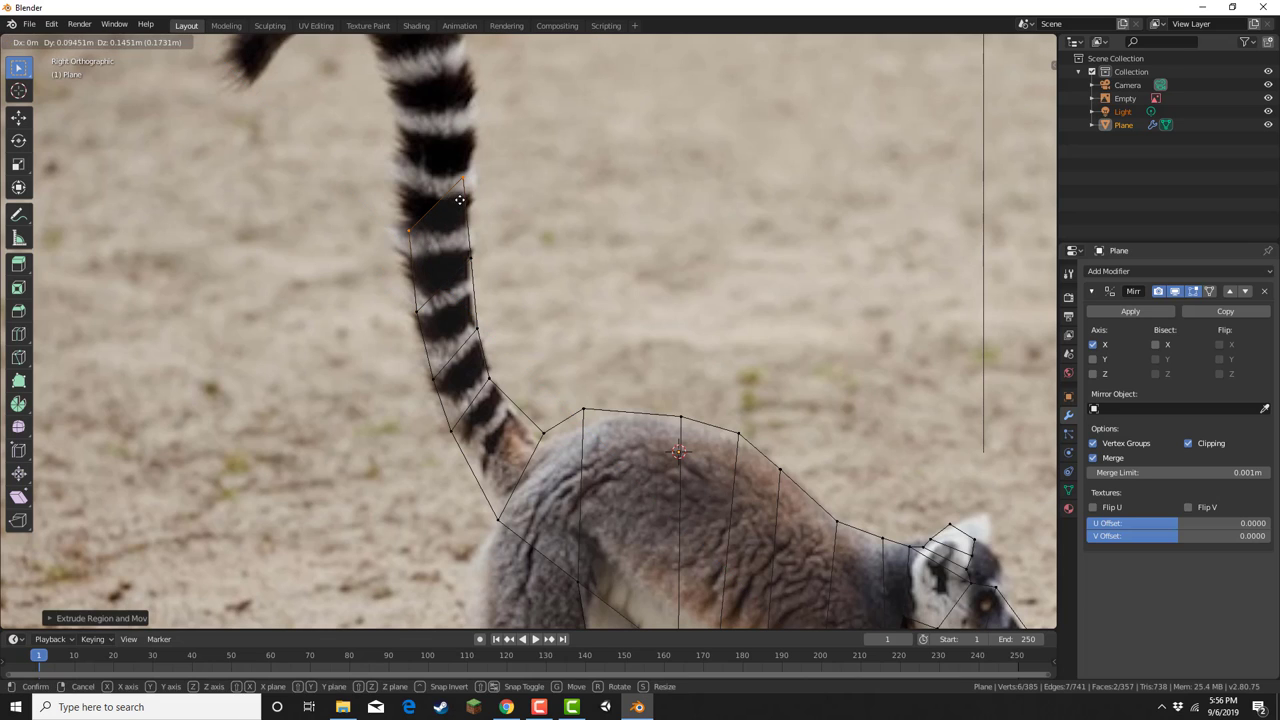
left_click(445, 182)
key("e")
left_click(424, 156)
key("g")
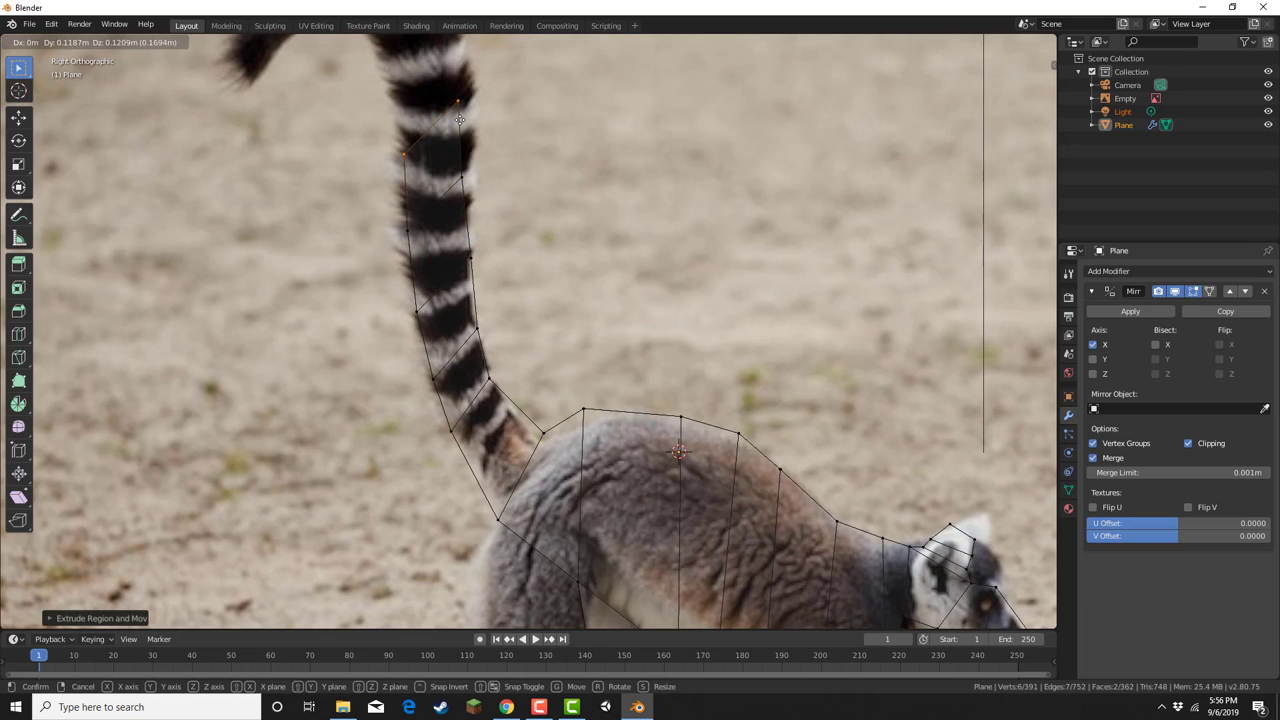
left_click(473, 134)
Adjust the side points of the two newest tail sections to the outline, lowering the front end corner to level the end.
left_click_drag(452, 165, 473, 193)
key("g")
left_click(460, 188)
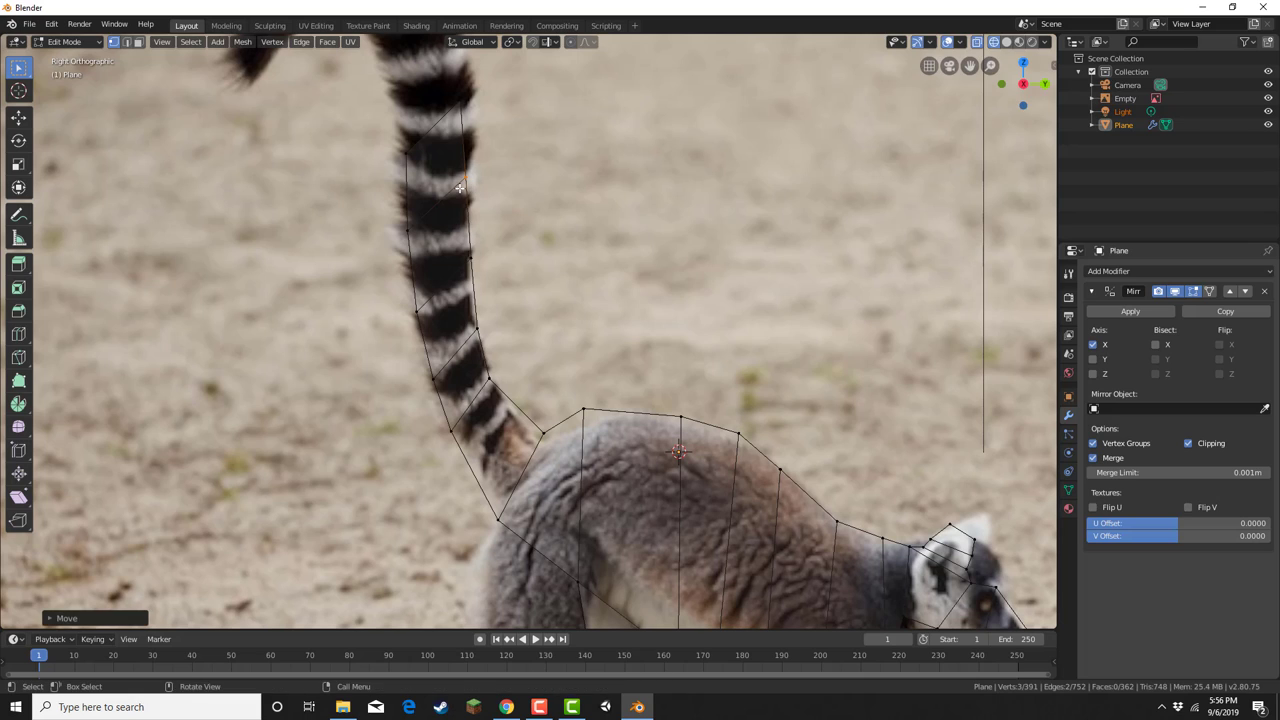
left_click(460, 99)
key("g")
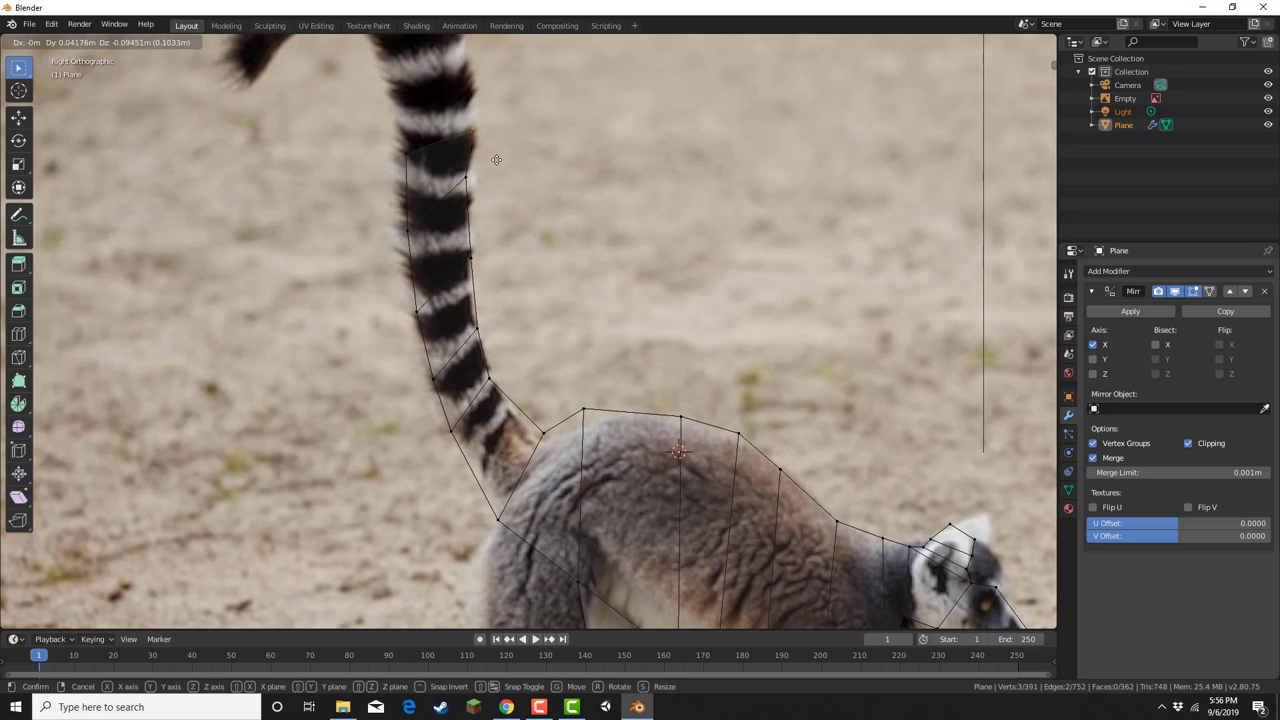
left_click(497, 158)
left_click_drag(395, 213, 417, 240)
key("g")
left_click(415, 241)
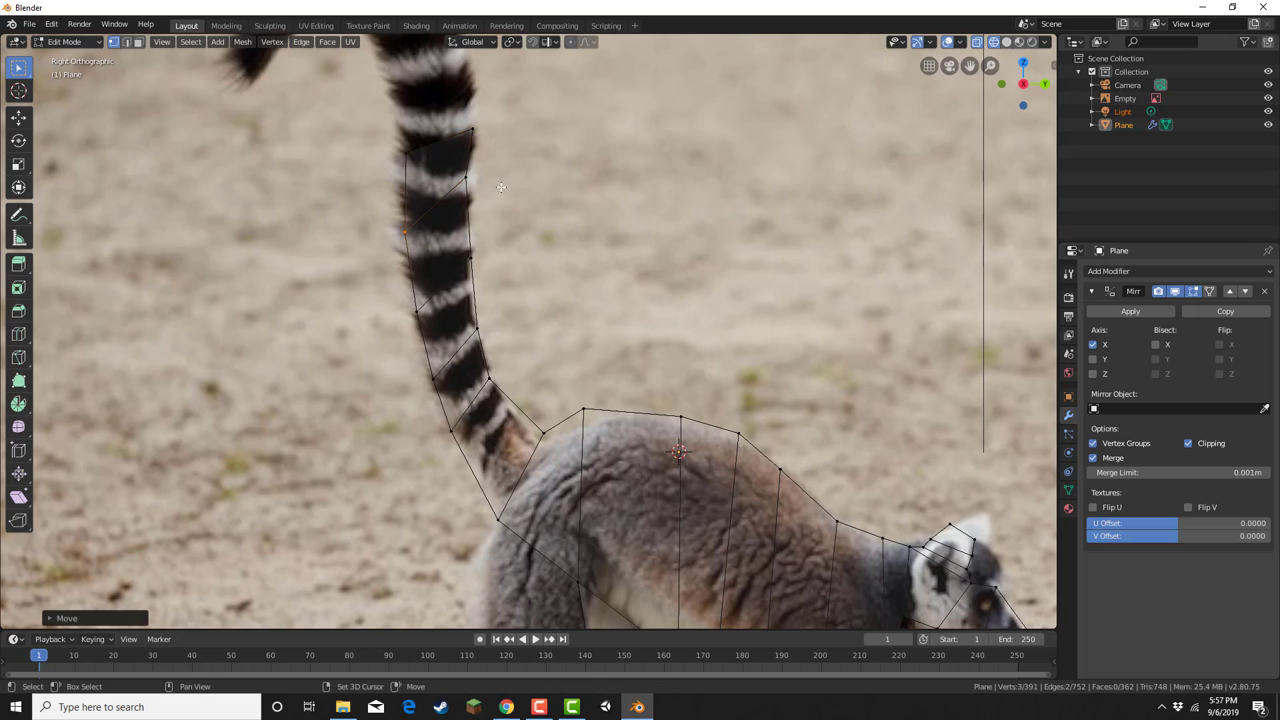
Extrude the tail's end three more sections upward along the striped tail toward the start of the curl.
middle_click_drag(502, 207, 507, 434, "shift")
left_click_drag(388, 389, 541, 306)
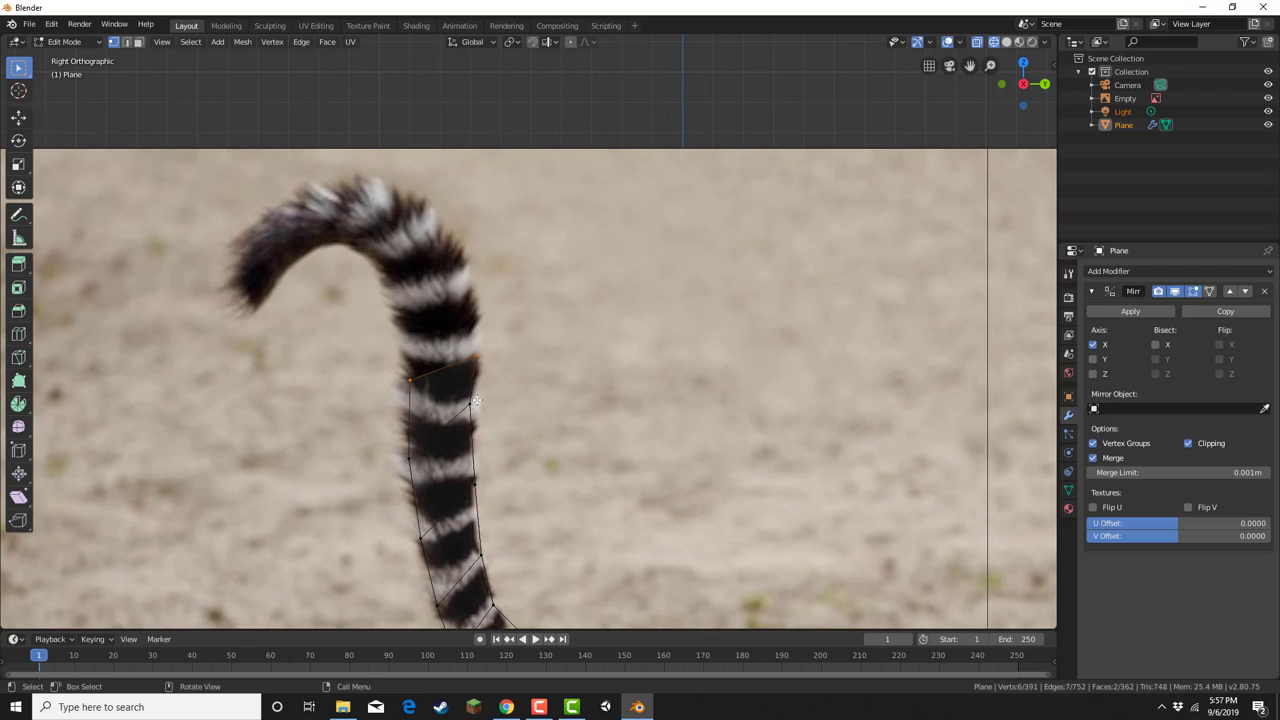
key("e")
left_click(455, 384)
key("e")
left_click(435, 321)
key("e")
left_click(419, 271)
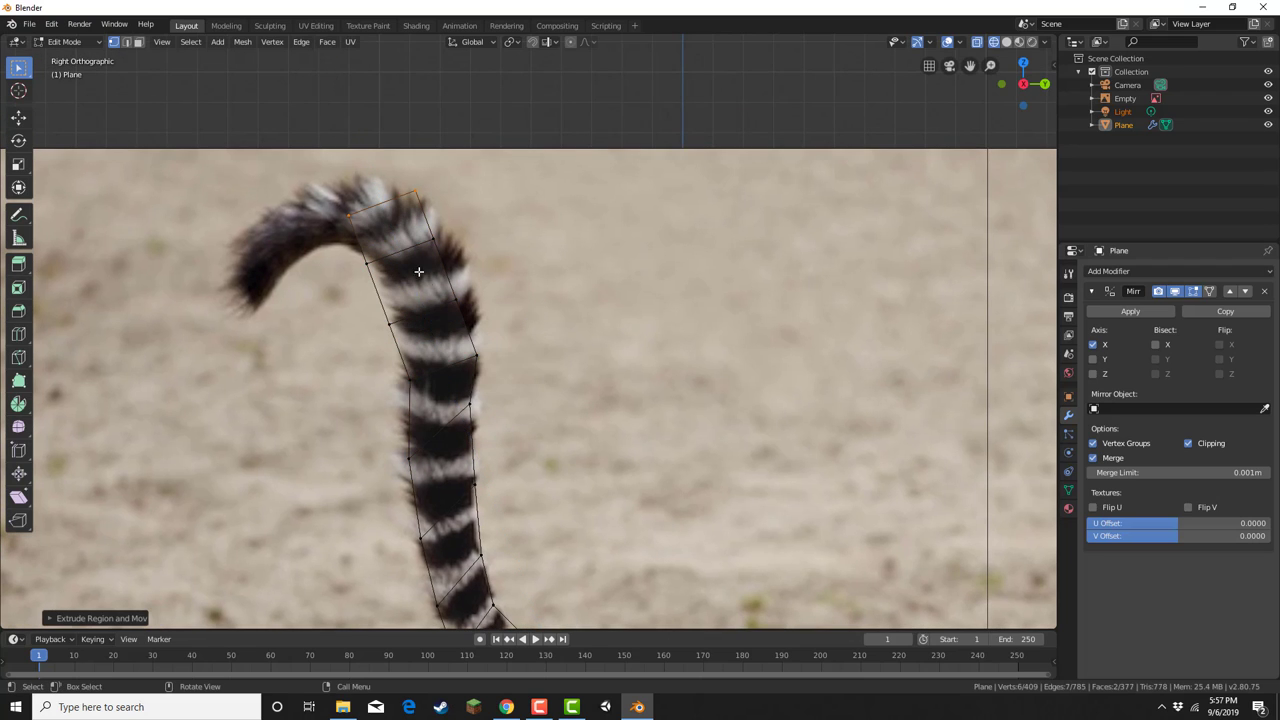
Move the outer side points of the three newest tail sections onto the outer edge of the tail's bend.
left_click_drag(423, 279, 473, 333)
key("g")
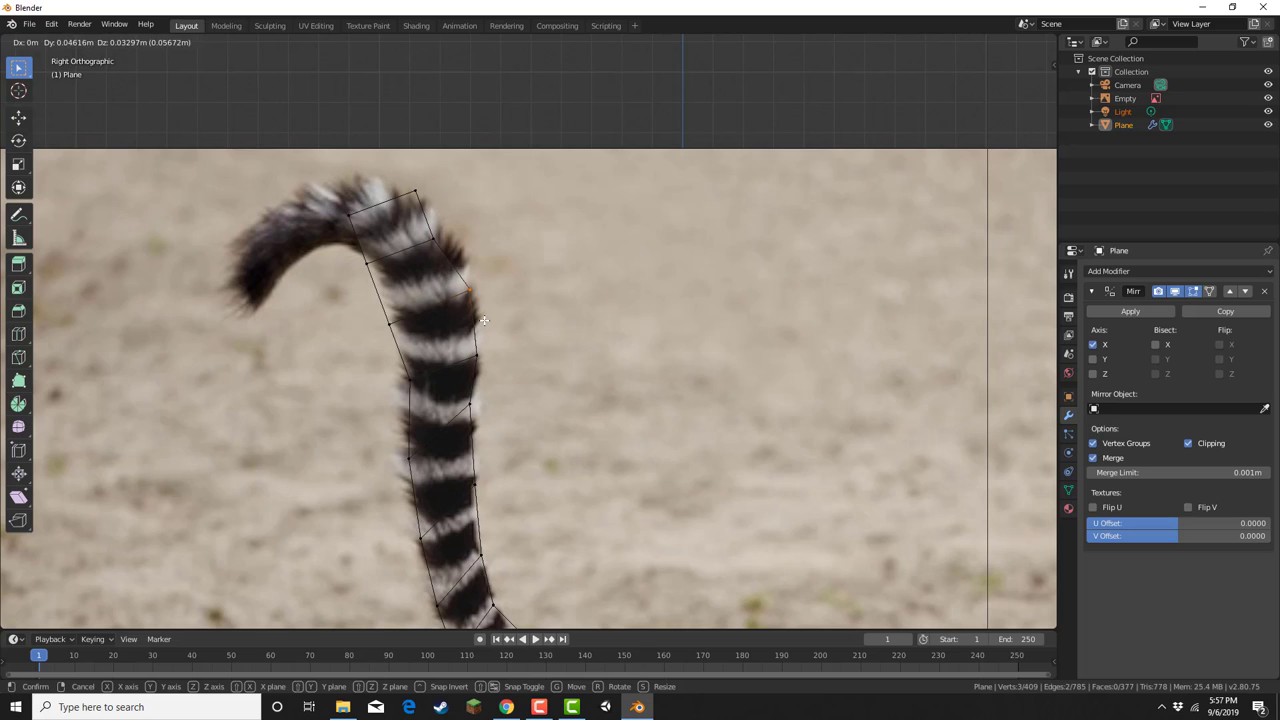
left_click(484, 320)
left_click_drag(419, 225, 450, 255)
key("g")
left_click(466, 249)
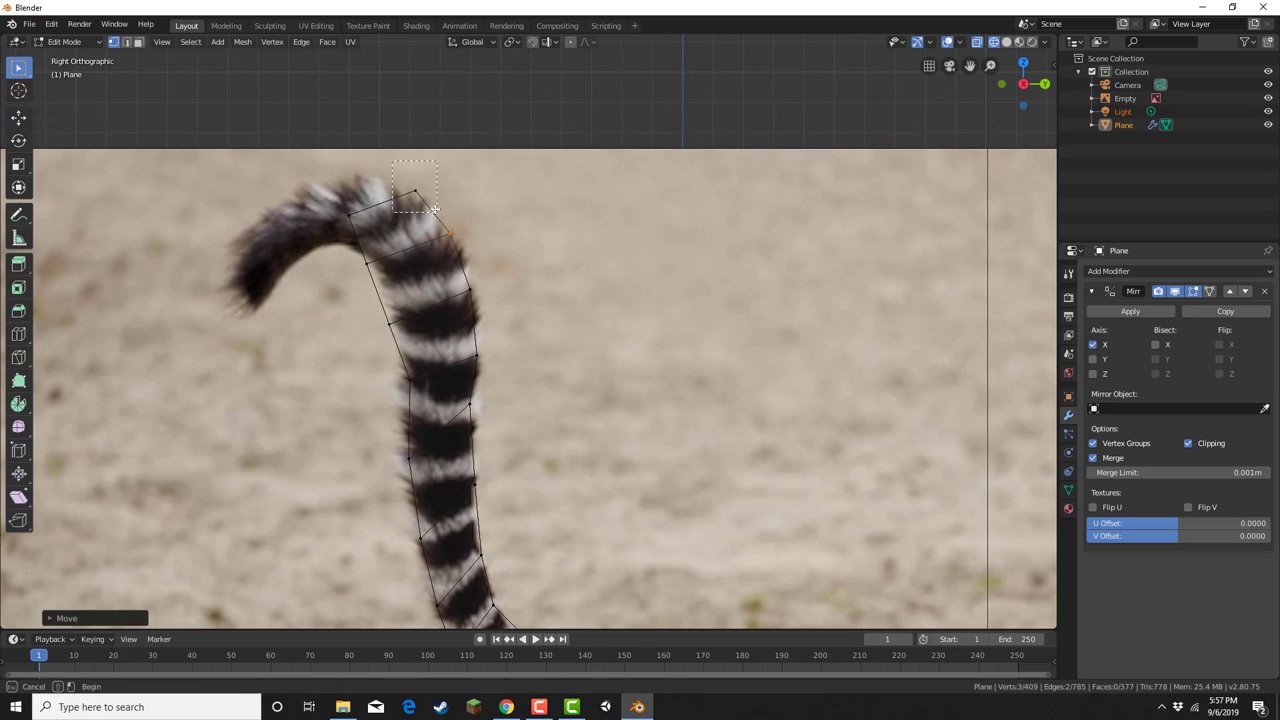
left_click_drag(435, 210, 438, 213)
key("g")
left_click(417, 204)
Move the inner side points of the upper tail sections onto the inner edge of the striped tail.
left_click_drag(343, 240, 418, 394)
key("g")
left_click(380, 296)
key("g")
left_click(410, 337)
key("g")
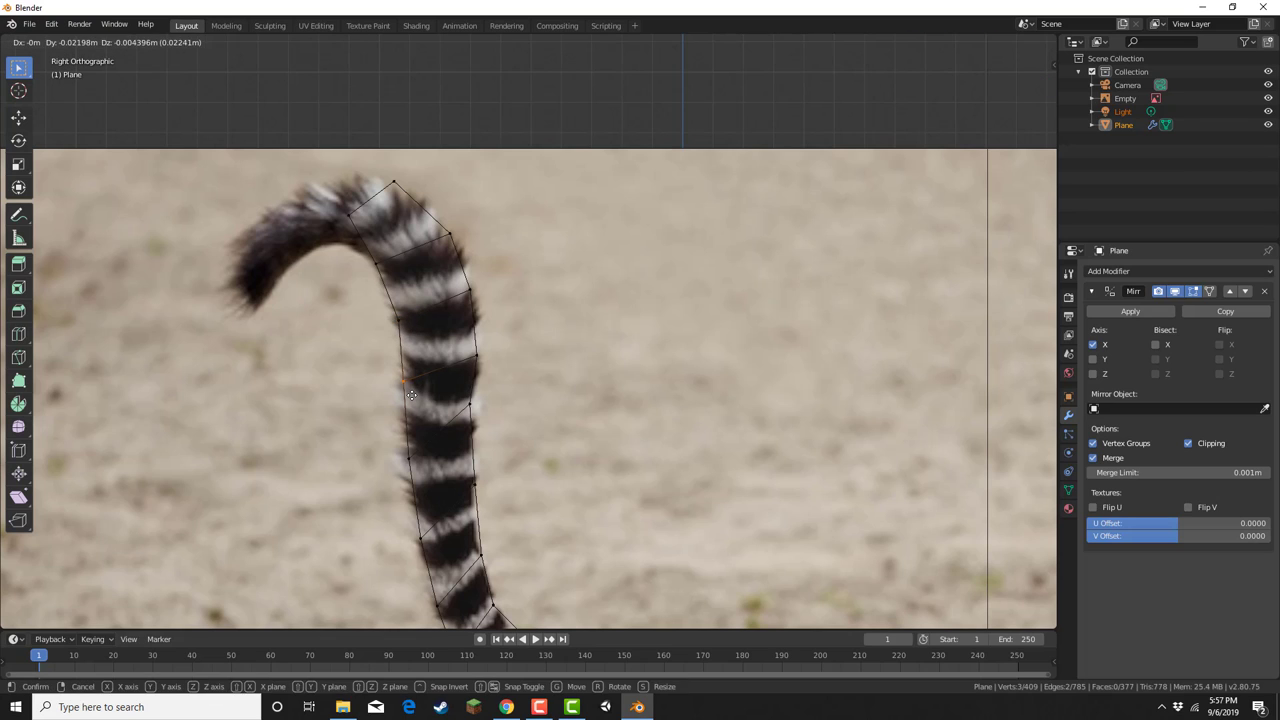
left_click(412, 395)
left_click_drag(396, 479, 420, 430)
key("g")
left_click(410, 427)
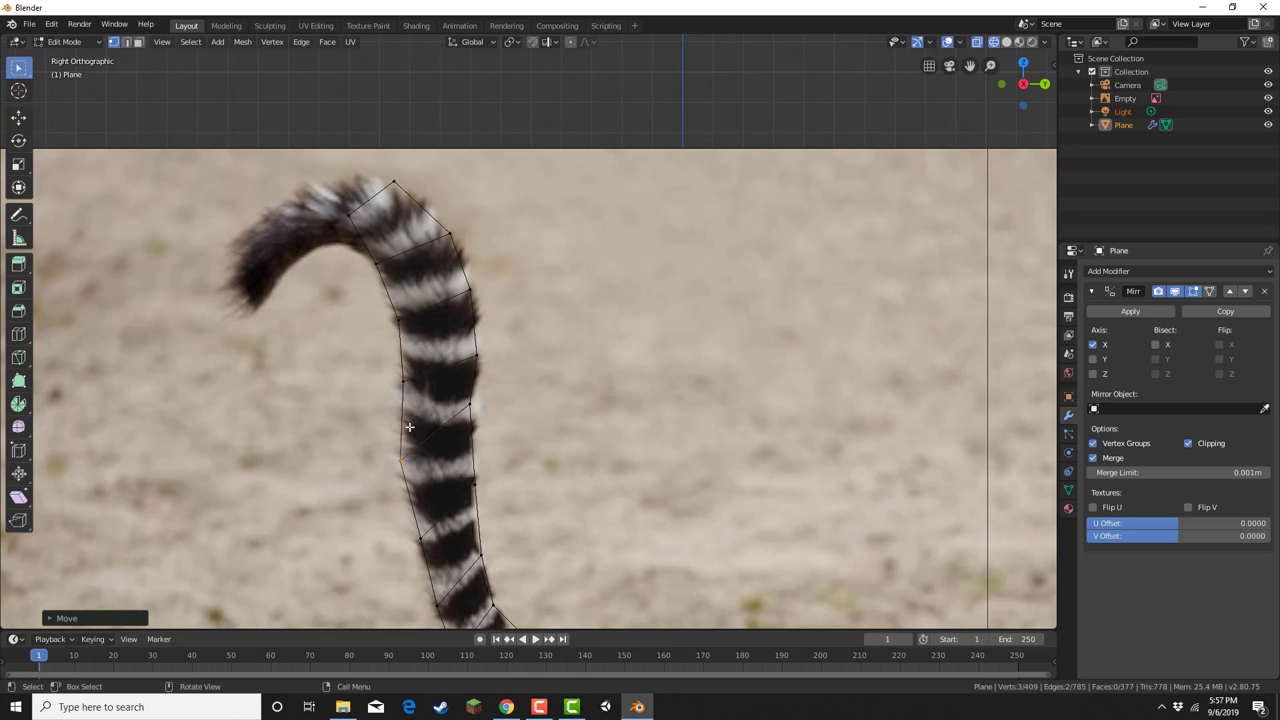
Extrude the tail's end one section across the top of the curl and align it with the reference.
left_click_drag(323, 233, 425, 178)
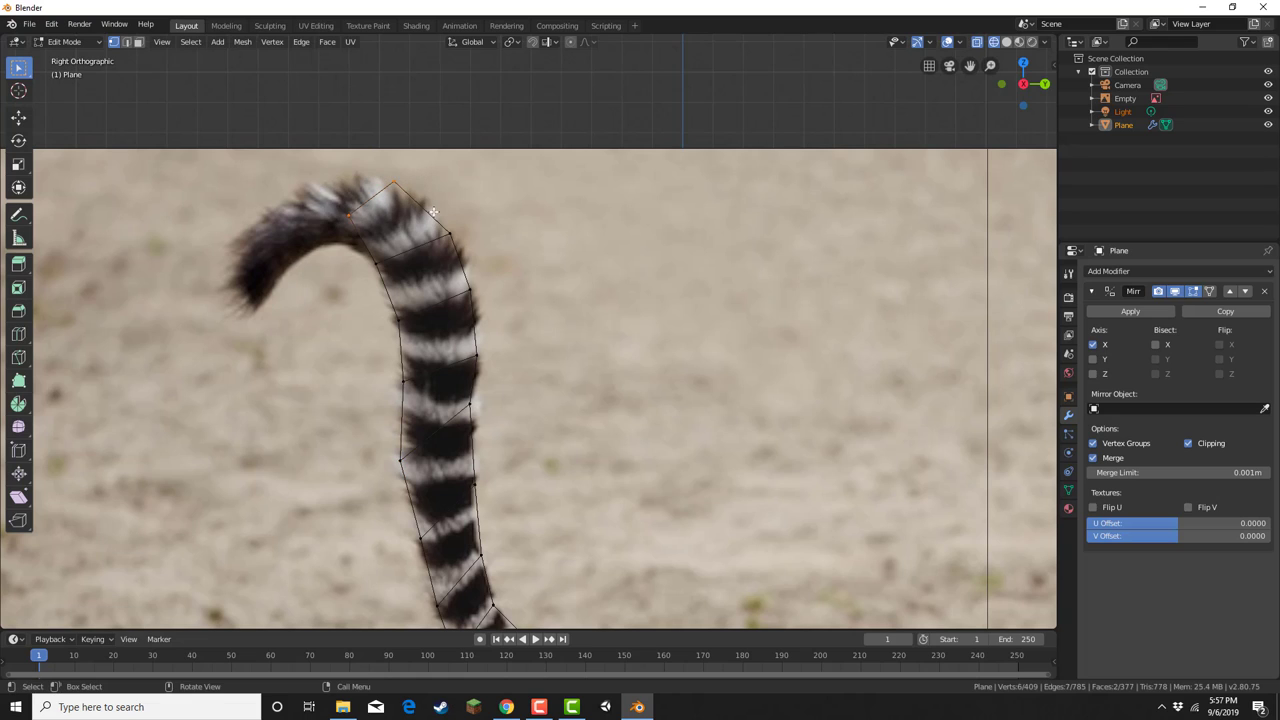
key("e")
left_click(338, 211)
key("g")
left_click(336, 226)
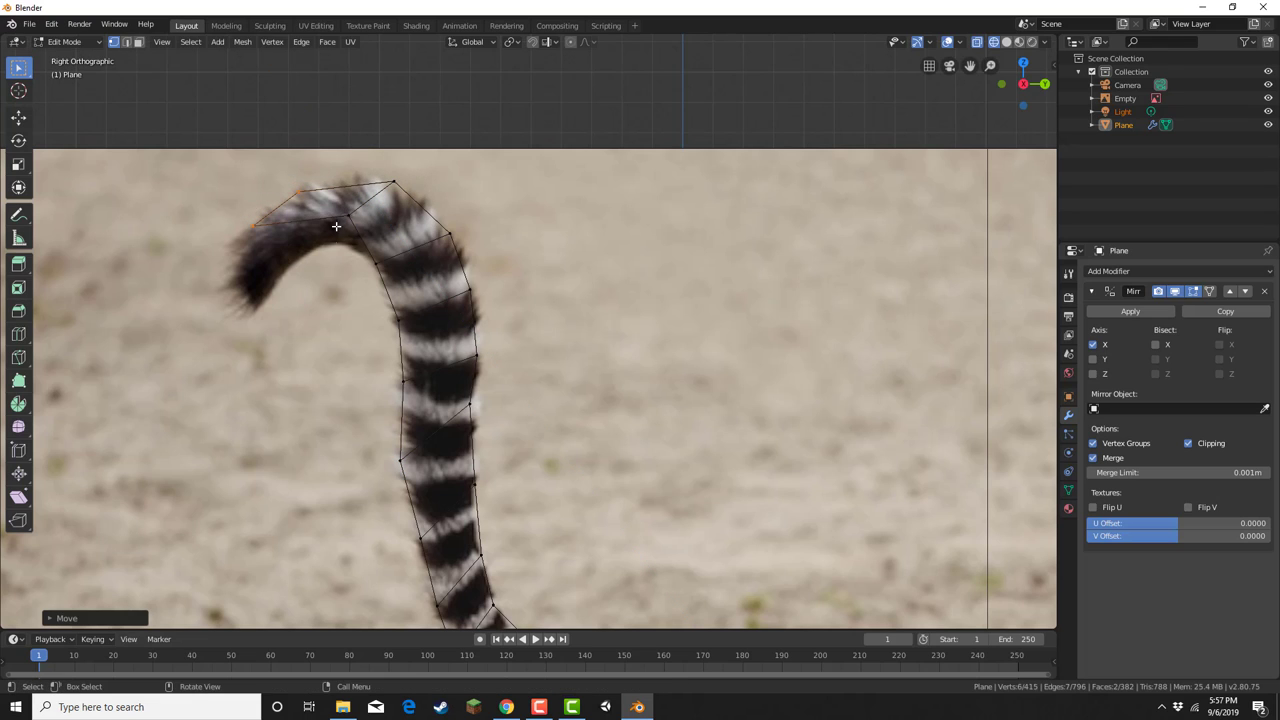
Move the two inner points of the top curl section onto the underside of the tail's curve.
left_click_drag(352, 233, 356, 236)
key("g")
left_click(361, 261)
left_click_drag(238, 216, 272, 240)
key("g")
left_click(324, 253)
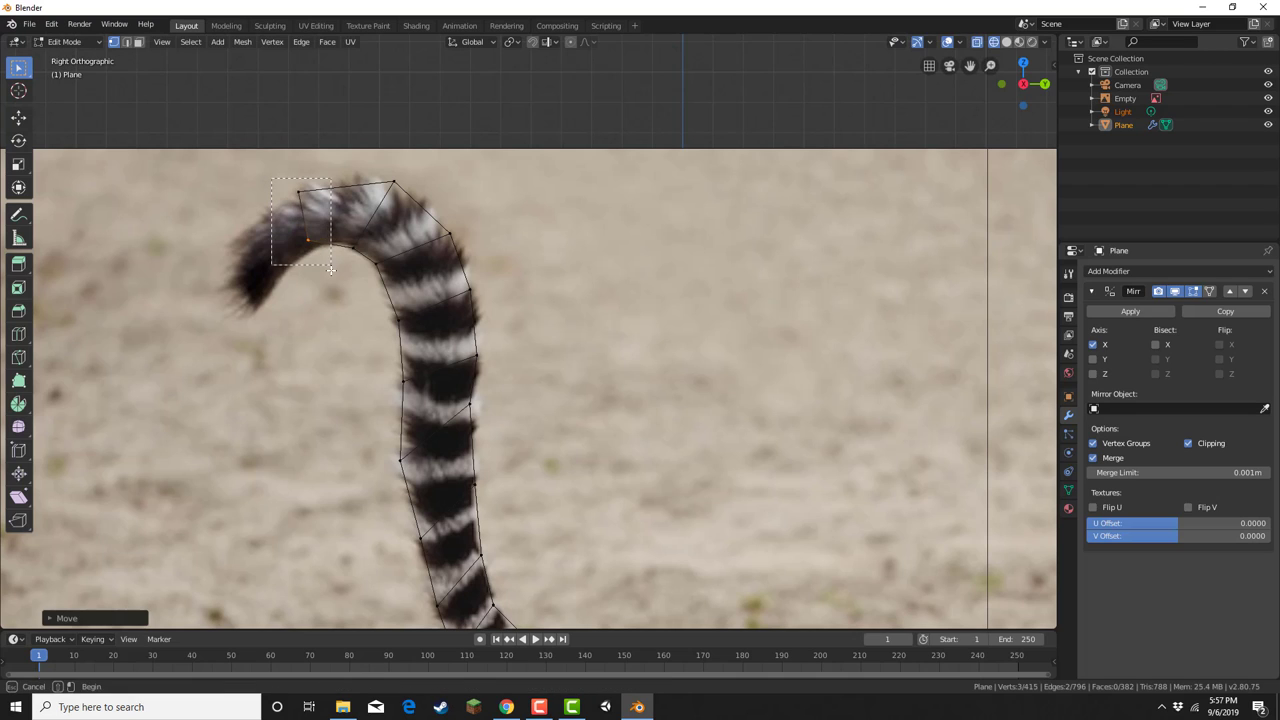
Extrude the tail's end two more sections down the curl to the dark tip.
middle_click_drag(335, 385, 495, 395, "shift")
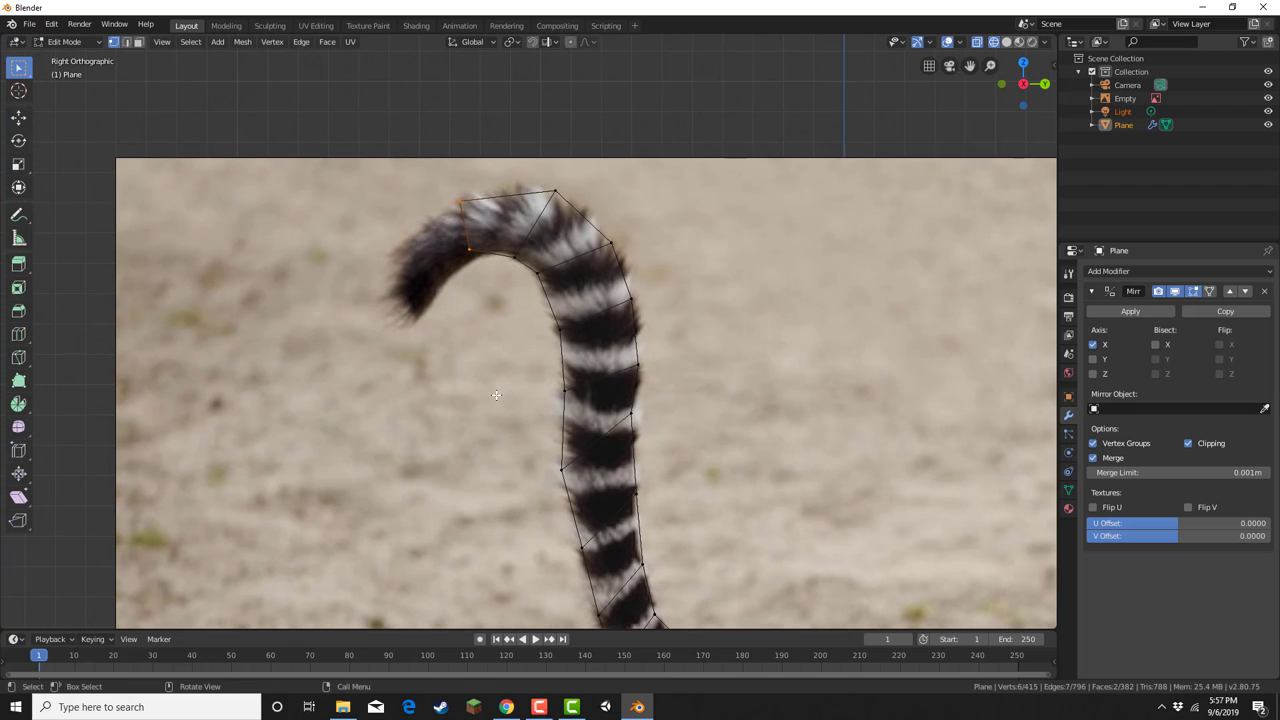
key("e")
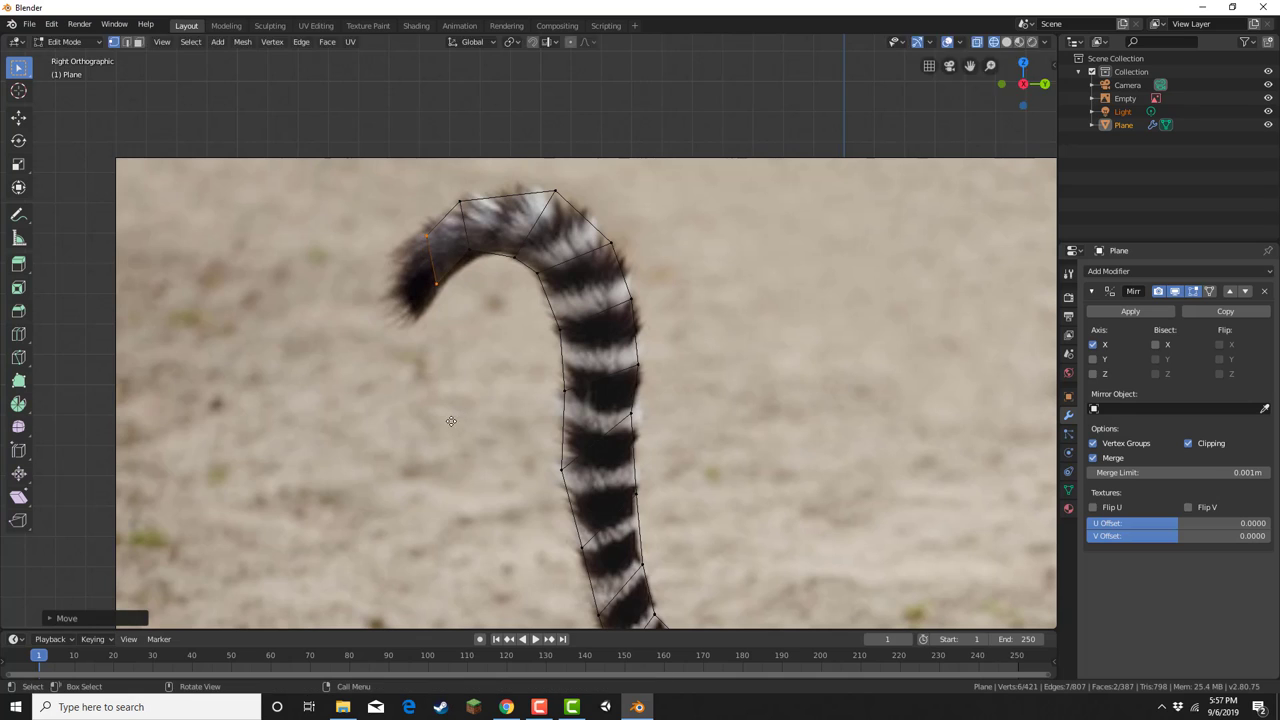
left_click(424, 481)
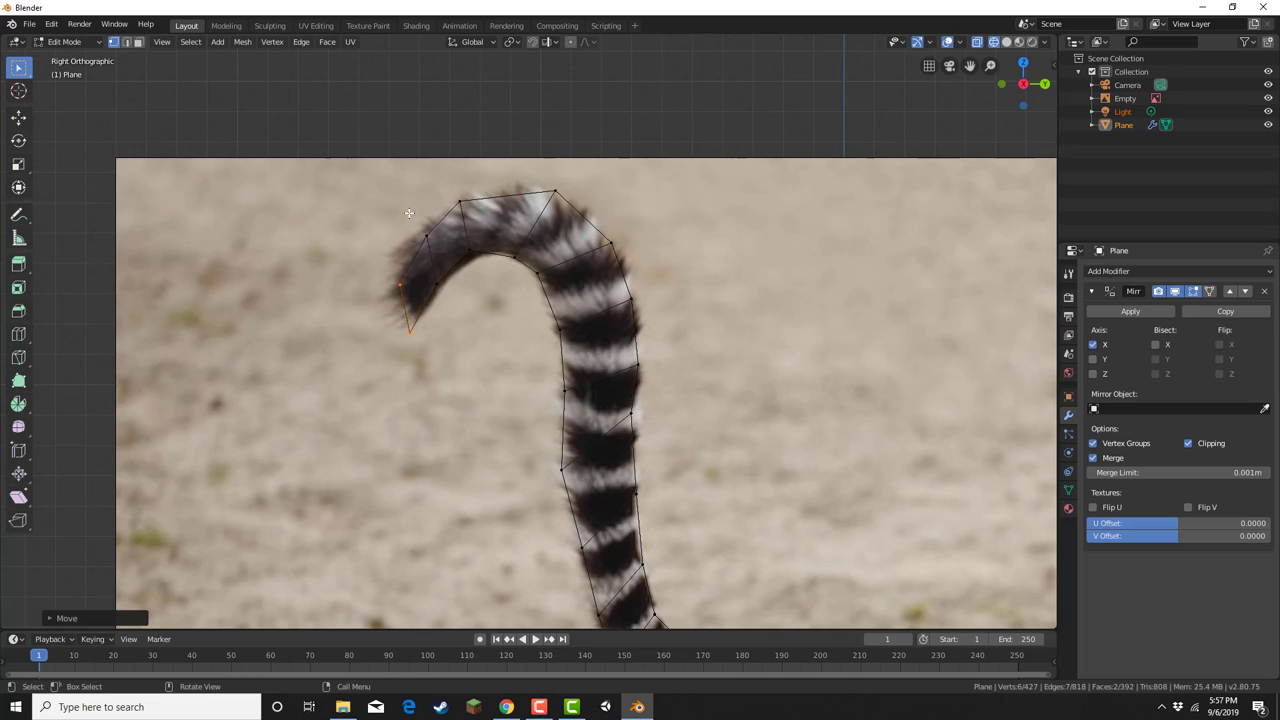
Adjust the corner points of the tail-tip sections to the outline, narrowing the end at the tip.
key("g")
left_click(437, 244)
left_click_drag(442, 247, 429, 347)
key("g")
left_click(416, 291)
key("g")
left_click(428, 333)
Cut a closed polygon around the eye on the side of the head with the Knife tool in the right side view.
scroll(480, 400, "down", 4)
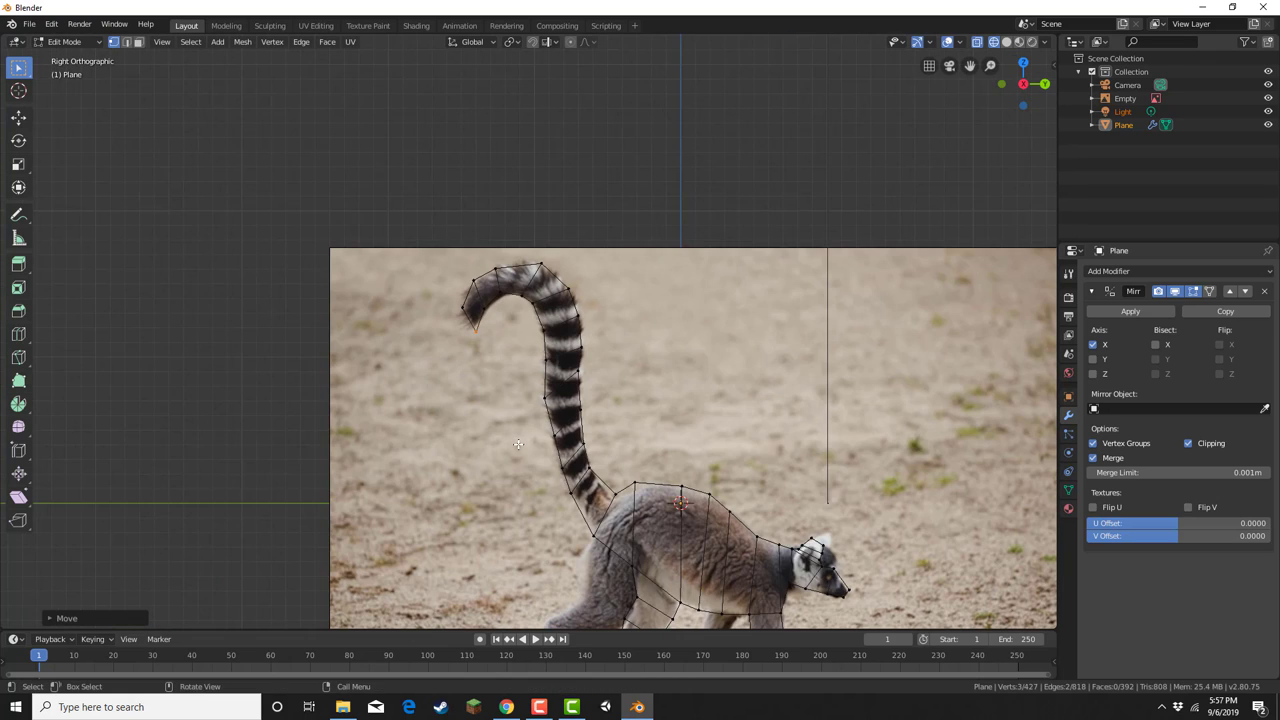
middle_click_drag(518, 444, 450, 326)
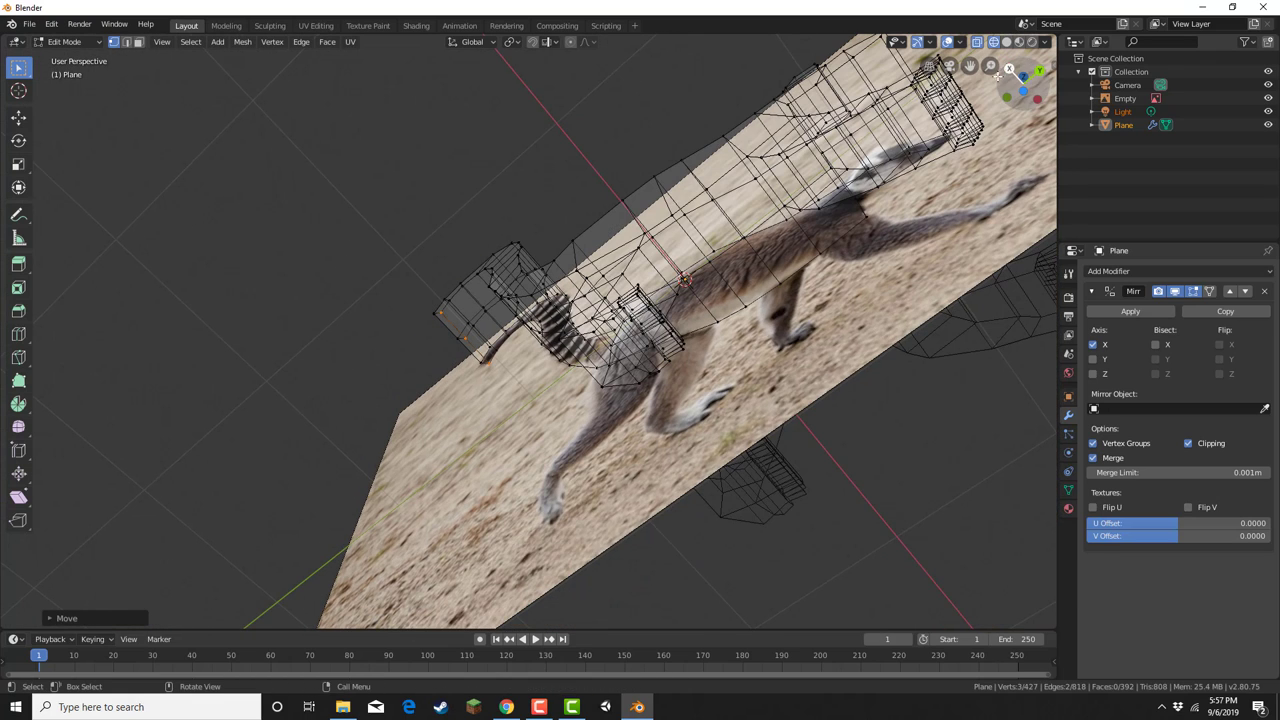
left_click(1009, 69)
middle_click_drag(547, 434, 449, 263, "shift")
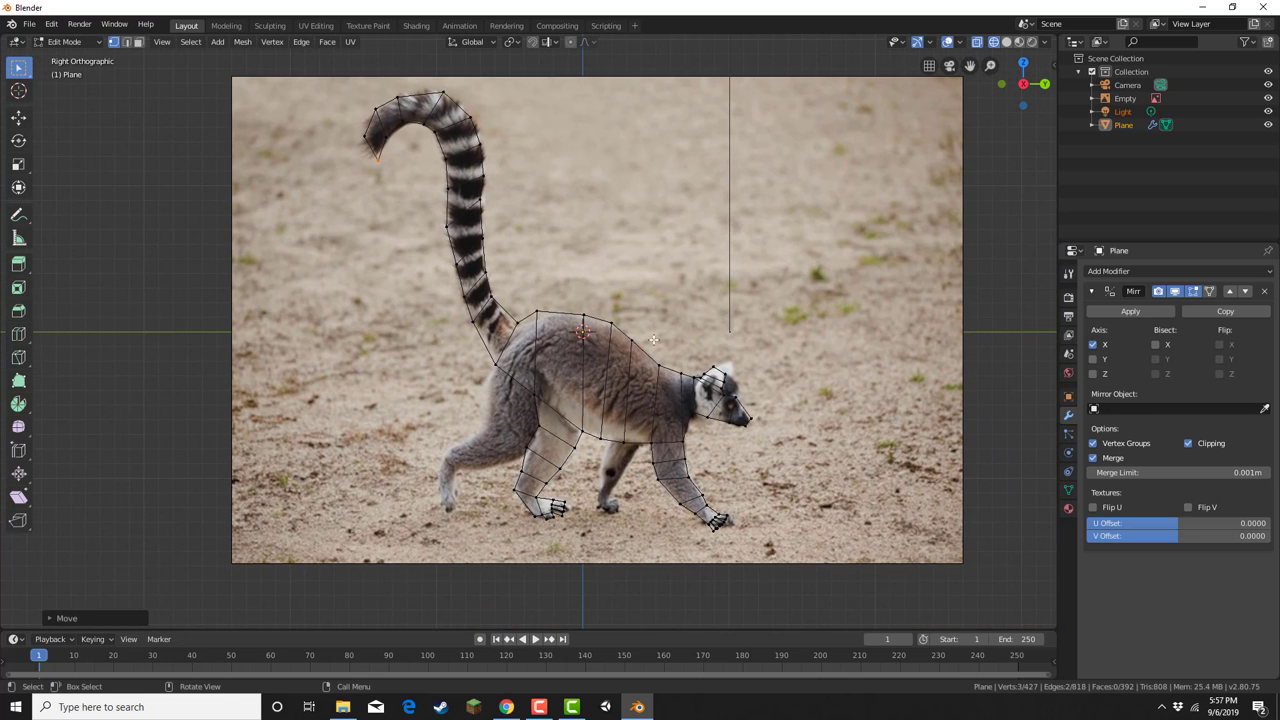
middle_click_drag(713, 321, 536, 266, "shift")
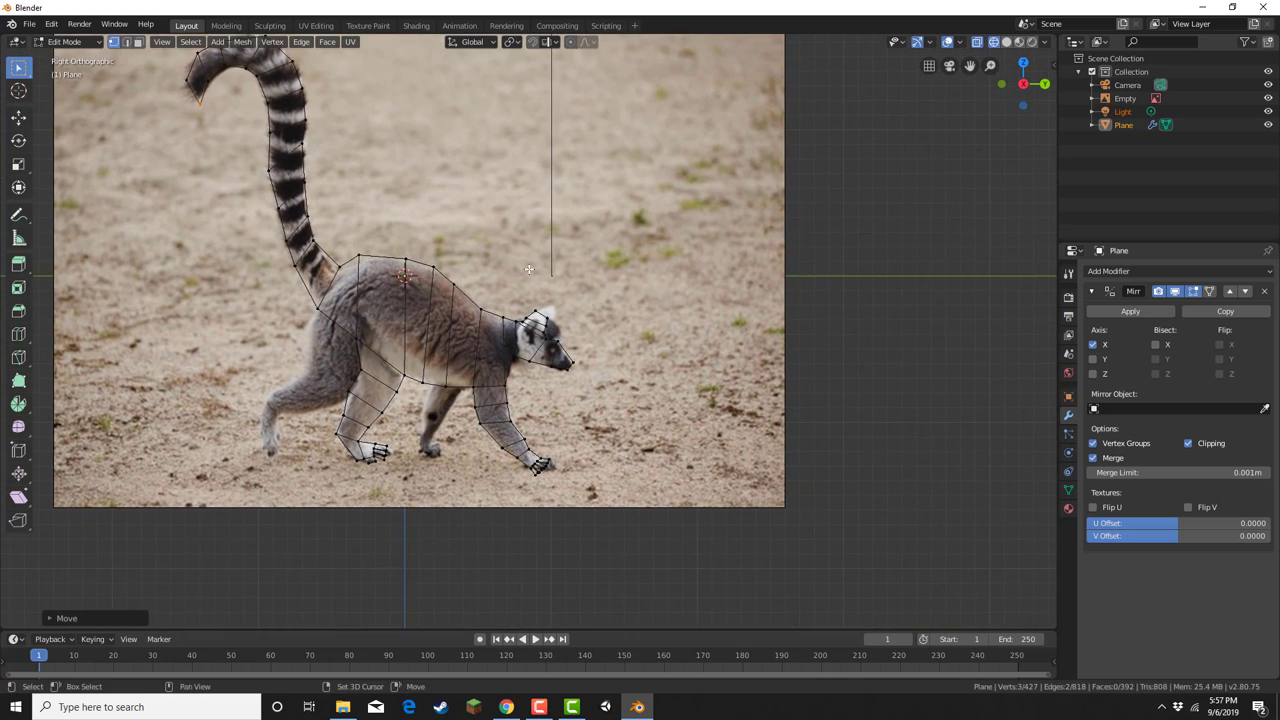
scroll(555, 297, "up", 4)
scroll(555, 297, "up", 3)
scroll(760, 350, "down", 1)
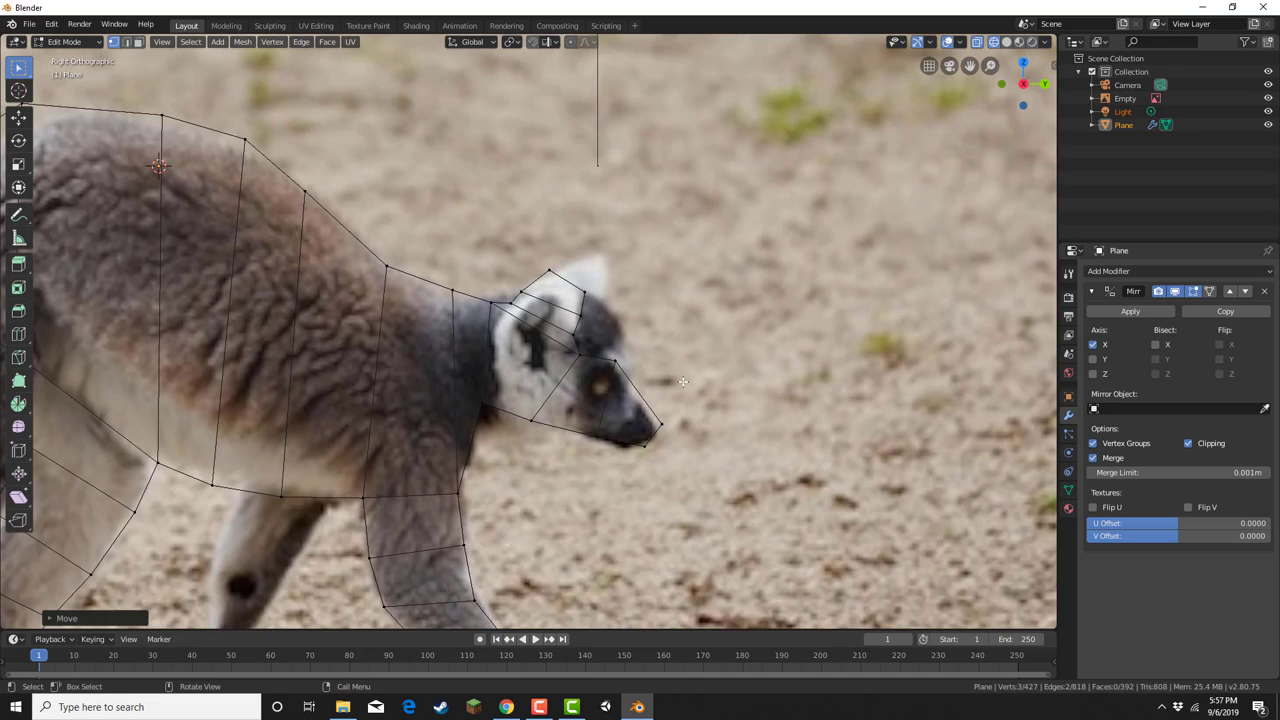
scroll(645, 427, "up", 2)
key("k")
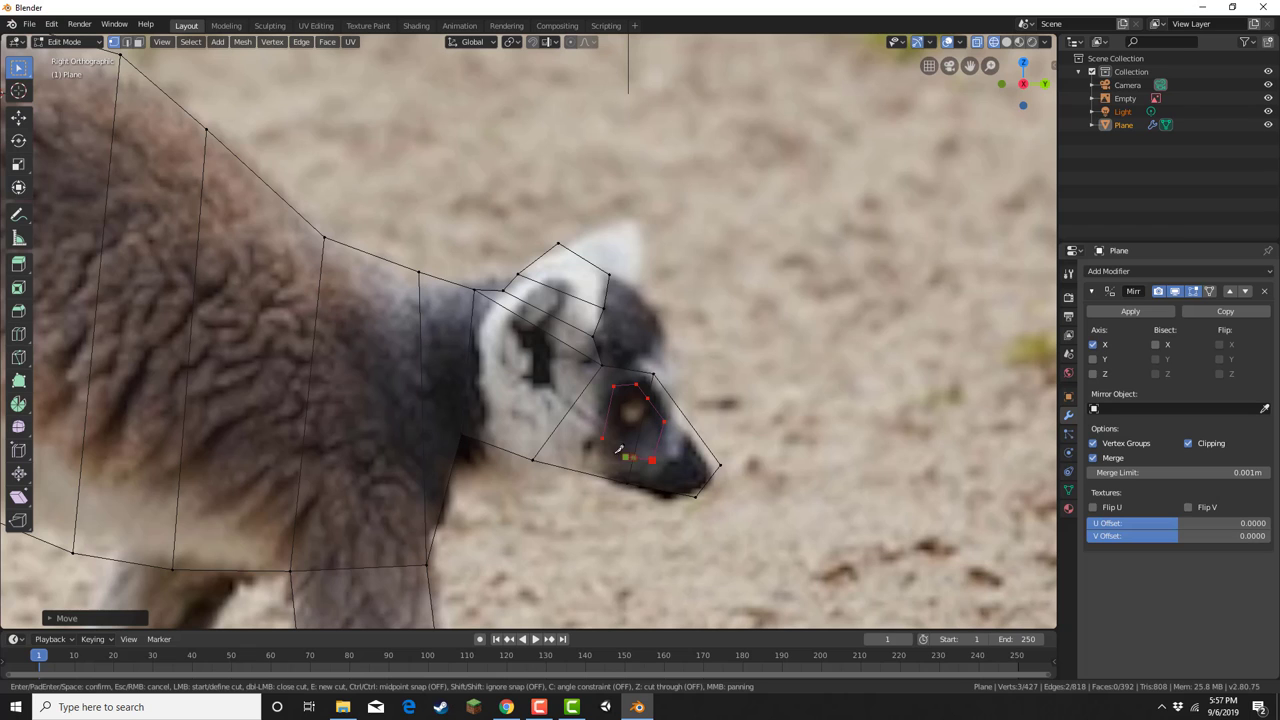
key("Return")
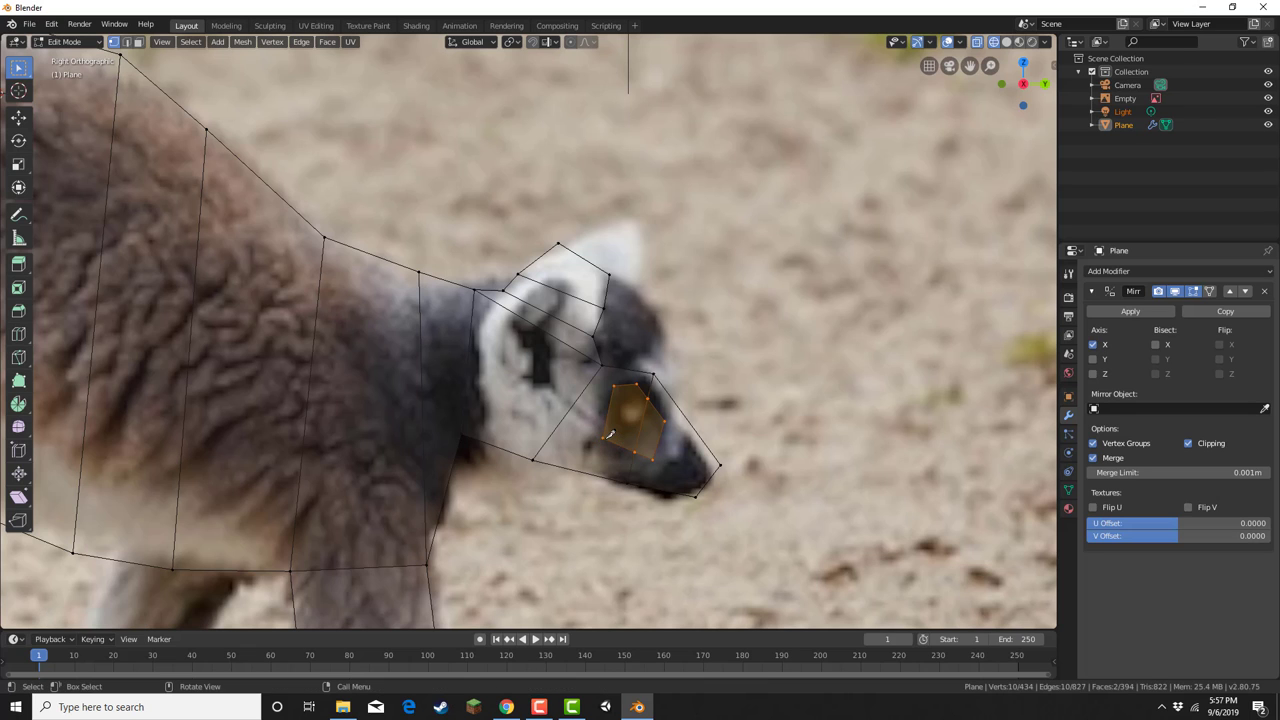
Hide the reference image and view the whole lemur mesh in perspective.
scroll(773, 314, "down", 3)
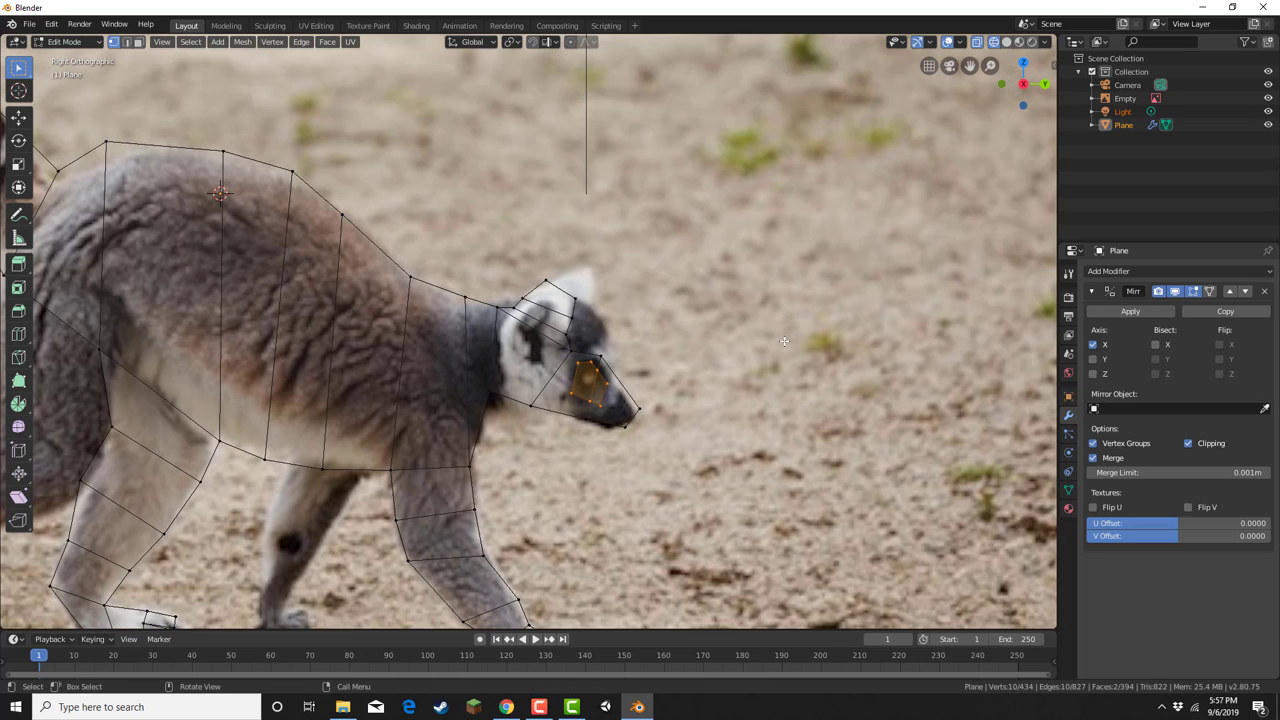
left_click(1268, 98)
scroll(600, 242, "down", 5)
middle_click_drag(609, 238, 588, 267)
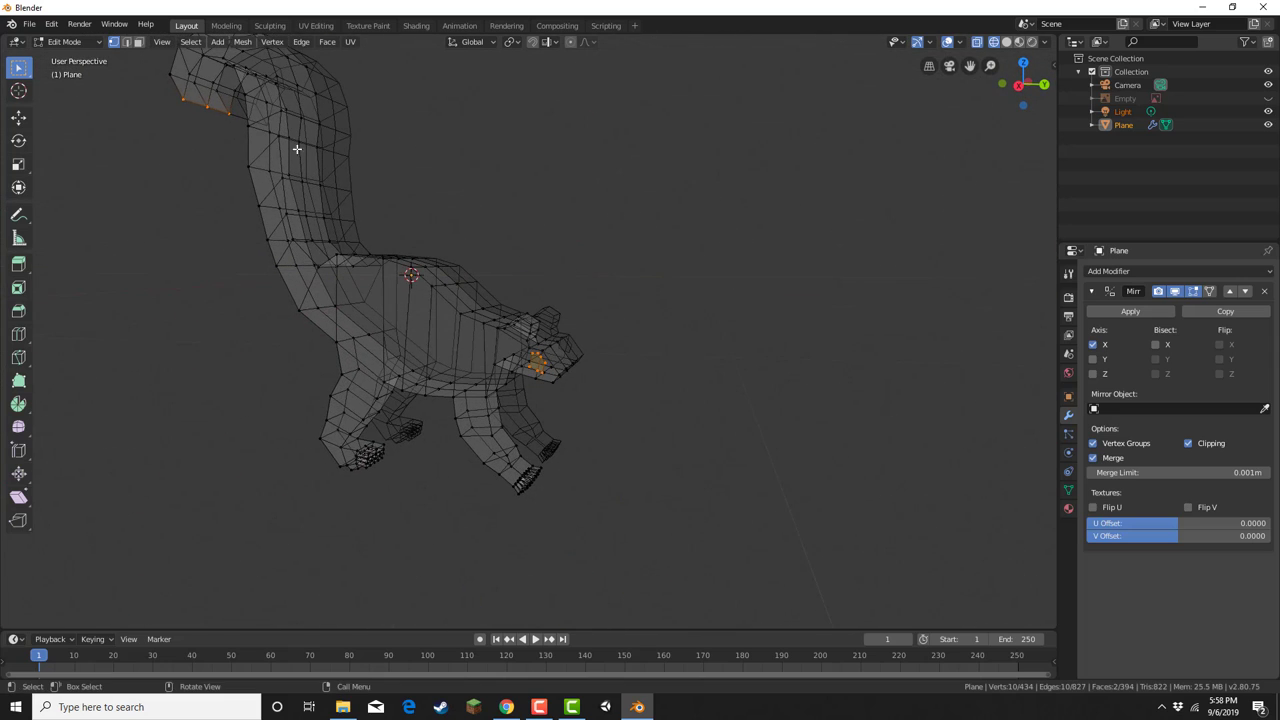